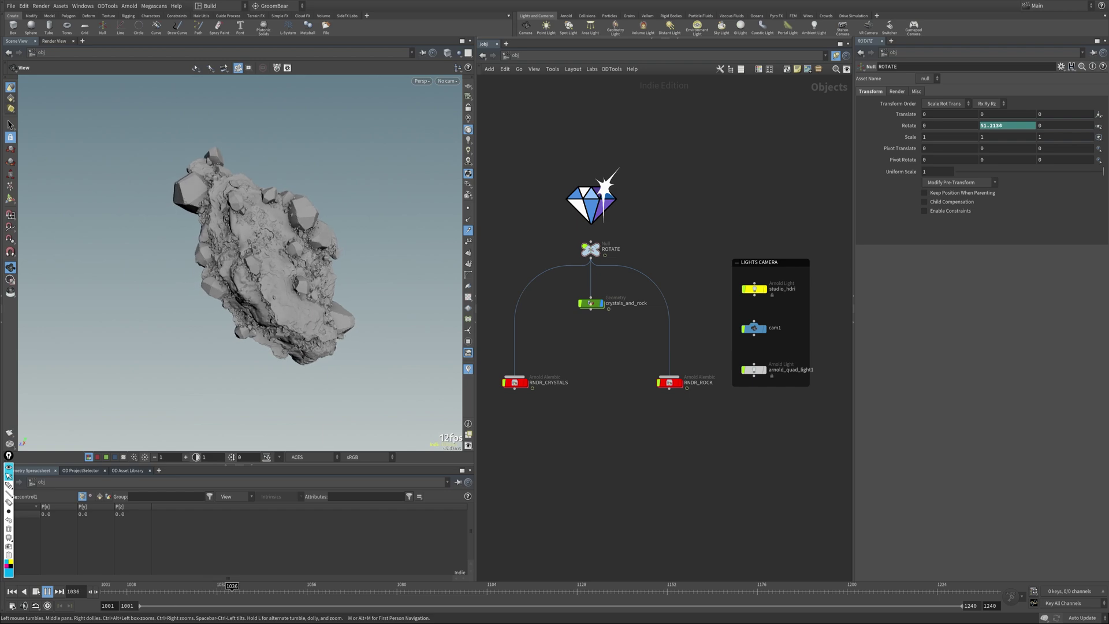
{"action": "scroll", "coordinate": [236, 252], "scroll_direction": "up", "scroll_amount": 5}
Step: Save the scene, then dive into the crystals_and_rock geometry network and frame its nodes
{"action": "mouse_move", "coordinate": [236, 253]}
{"action": "left_mouse_down"}
{"action": "mouse_move", "coordinate": [314, 254]}
{"action": "mouse_move", "coordinate": [355, 304]}
{"action": "left_mouse_up"}
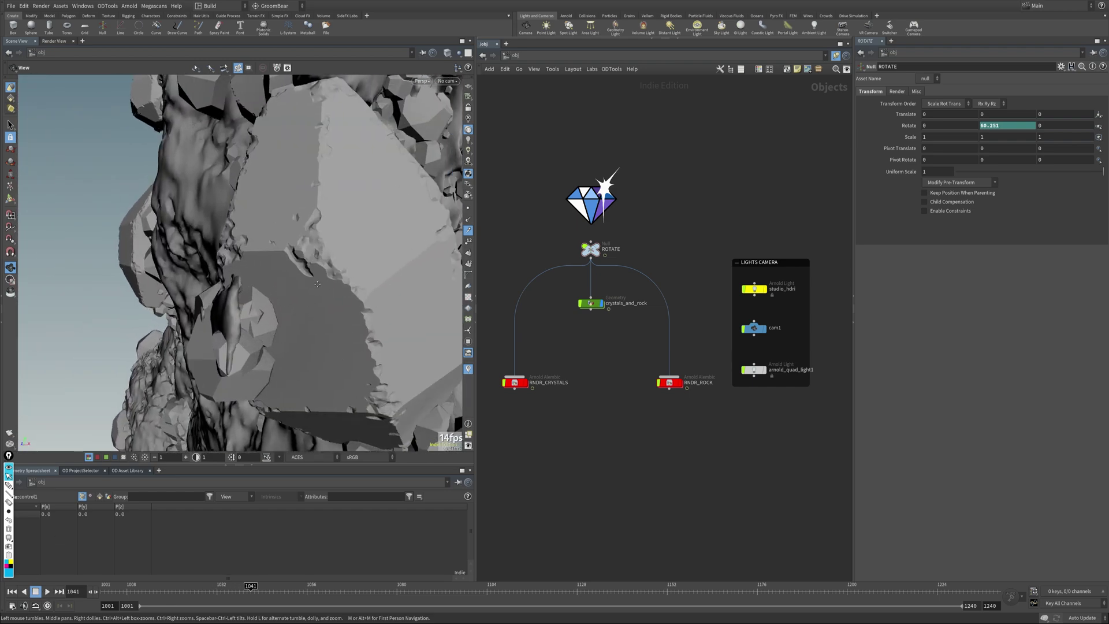
{"action": "mouse_move", "coordinate": [354, 303]}
{"action": "left_mouse_down"}
{"action": "mouse_move", "coordinate": [240, 285]}
{"action": "mouse_move", "coordinate": [274, 234]}
{"action": "left_mouse_up"}
{"action": "key", "text": "f"}
{"action": "key", "text": "ctrl+s"}
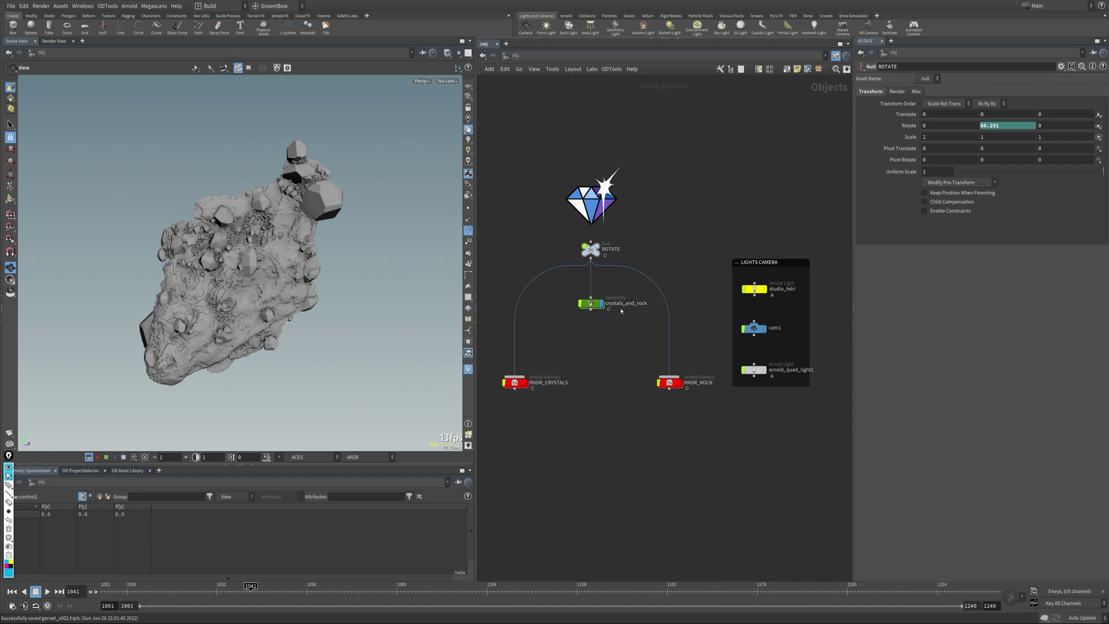
{"action": "double_click", "coordinate": [591, 302]}
{"action": "key", "text": "f"}
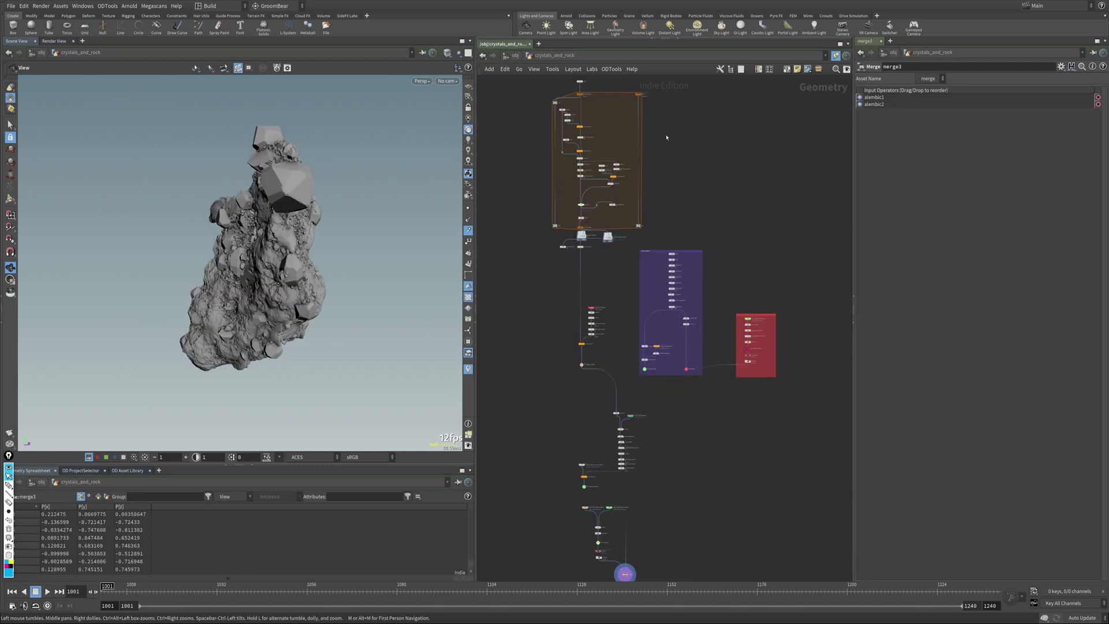
Step: Display explodedview1's separated crystal variants, inspect the cluster, and save the scene
{"action": "key", "text": "f"}
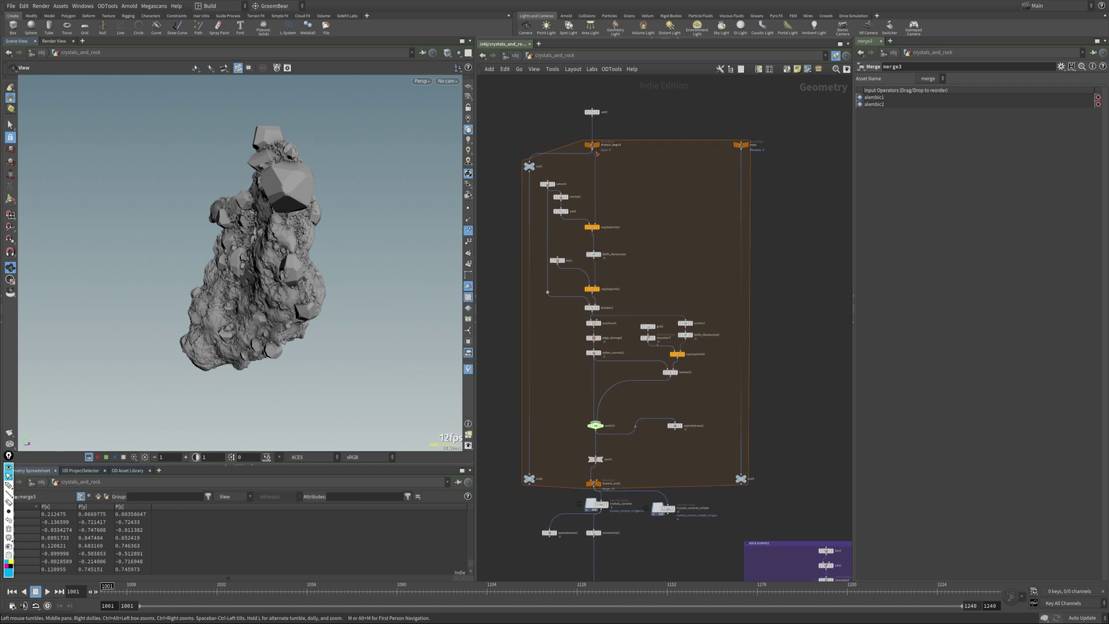
{"action": "scroll", "coordinate": [638, 499], "scroll_direction": "up", "scroll_amount": 3}
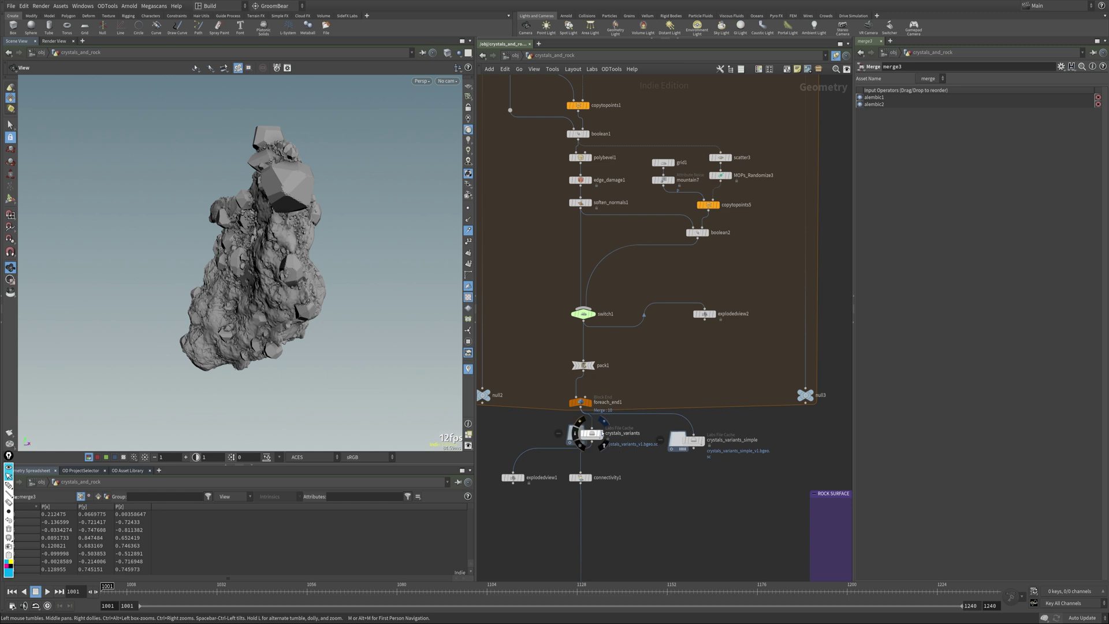
{"action": "left_click", "coordinate": [601, 433]}
{"action": "left_click", "coordinate": [520, 477]}
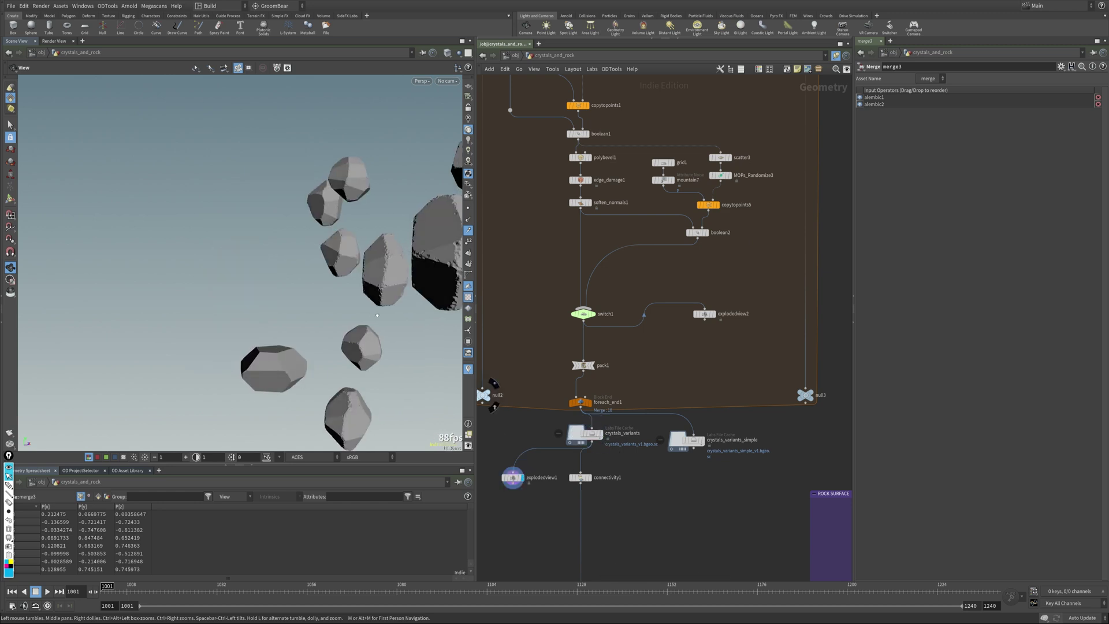
{"action": "key", "text": "f"}
{"action": "mouse_move", "coordinate": [370, 318]}
{"action": "left_mouse_down"}
{"action": "mouse_move", "coordinate": [308, 330]}
{"action": "mouse_move", "coordinate": [371, 247]}
{"action": "left_mouse_up"}
{"action": "left_click_drag", "start_coordinate": [306, 256], "coordinate": [411, 308]}
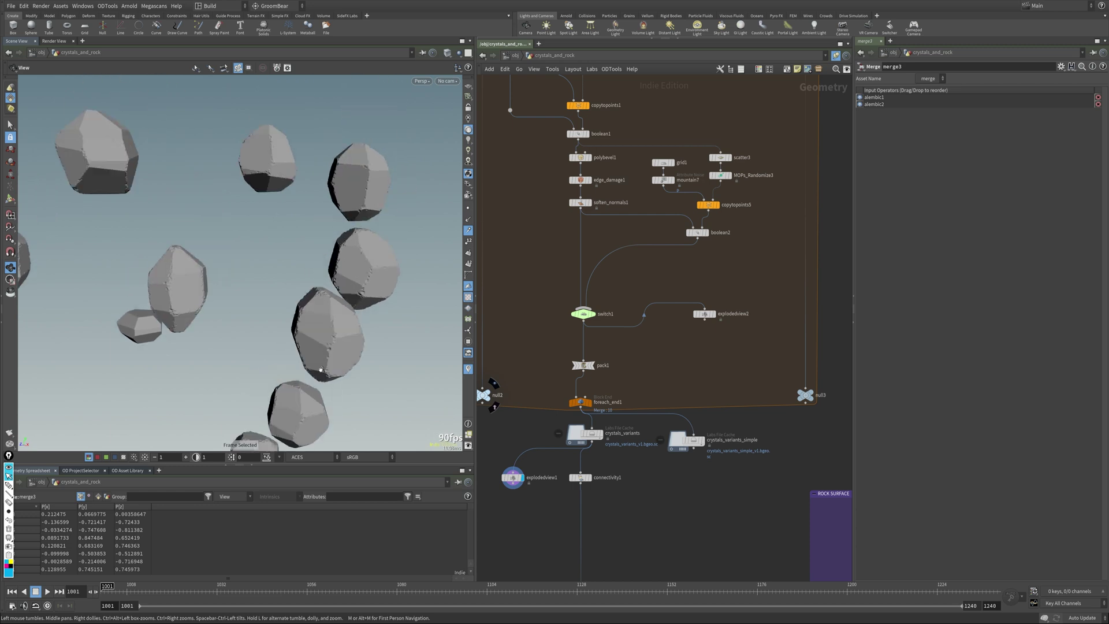
{"action": "scroll", "coordinate": [412, 307], "scroll_direction": "down", "scroll_amount": 5}
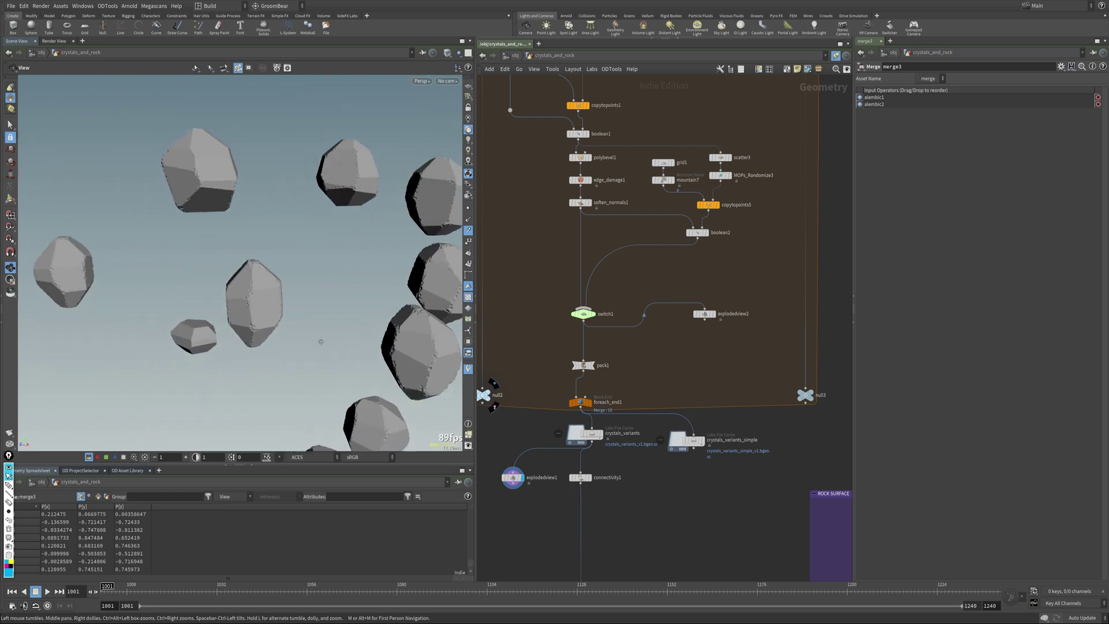
{"action": "middle_click_drag", "start_coordinate": [654, 87], "coordinate": [677, 260]}
{"action": "key", "text": "ctrl+s"}
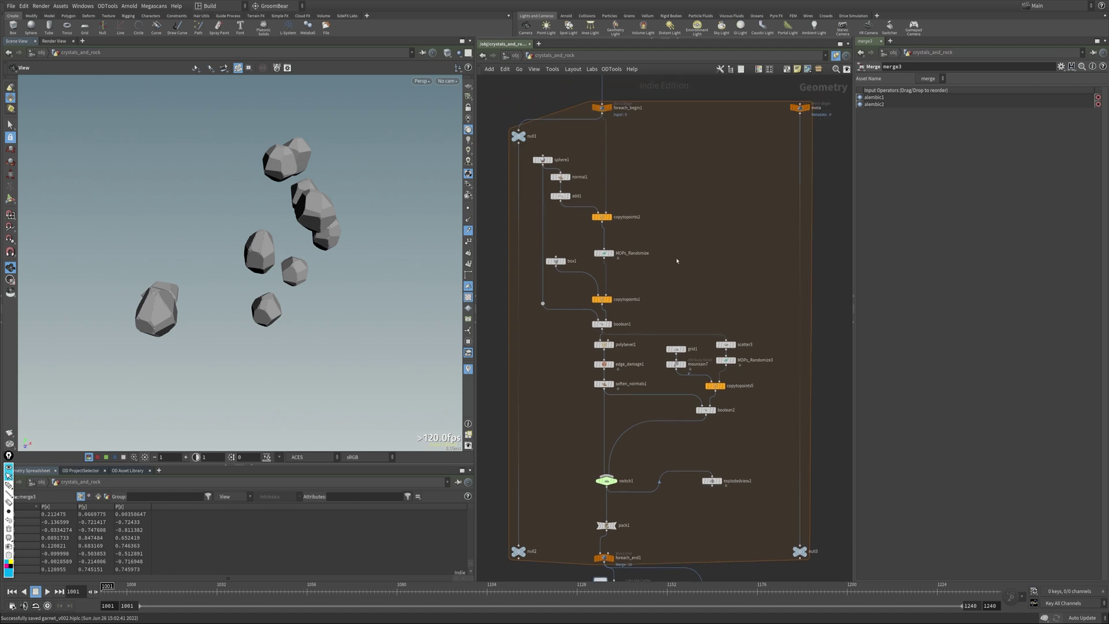
Step: Place an Add node above foreach_begin1 and display the new add2's single point
{"action": "middle_click_drag", "start_coordinate": [640, 131], "coordinate": [649, 244]}
{"action": "left_click", "coordinate": [595, 178]}
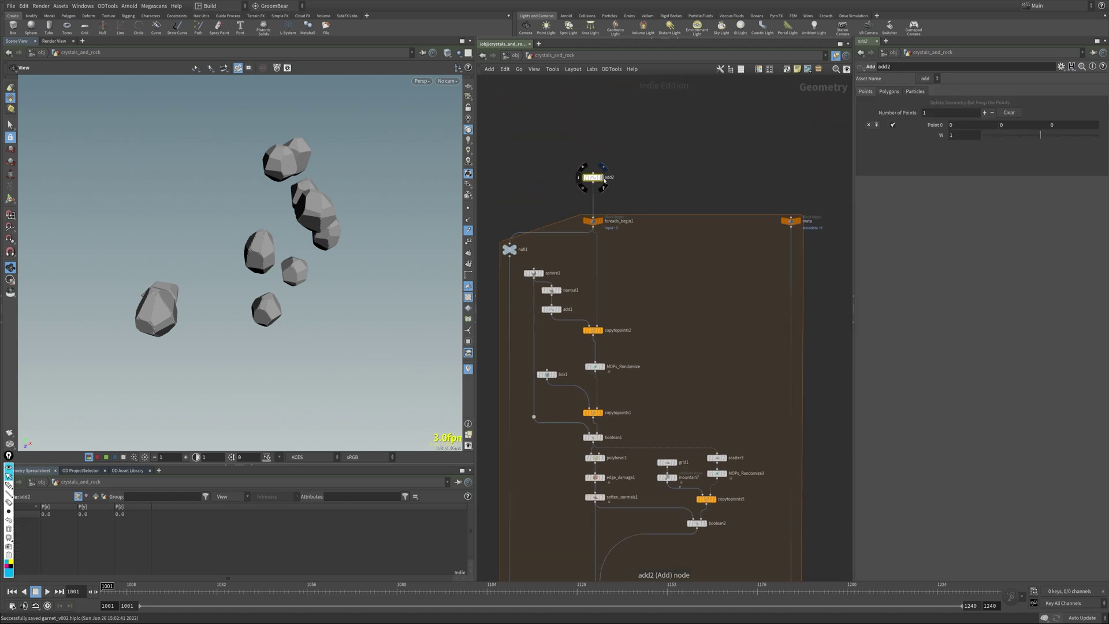
{"action": "key", "text": "f"}
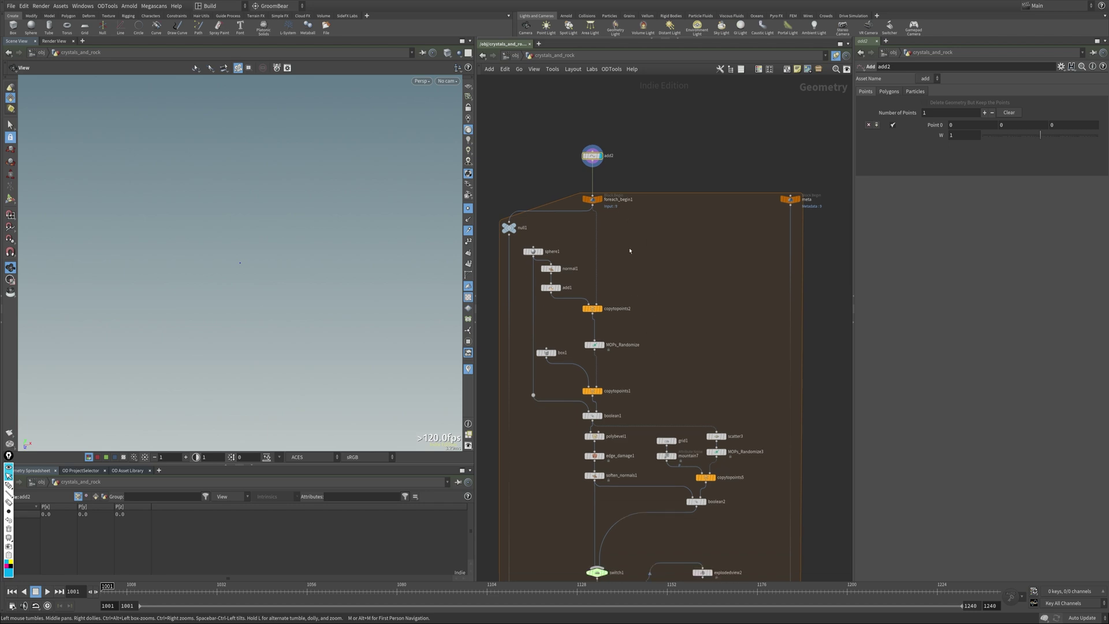
{"action": "middle_click_drag", "start_coordinate": [629, 248], "coordinate": [627, 148]}
{"action": "middle_click_drag", "start_coordinate": [643, 201], "coordinate": [645, 305]}
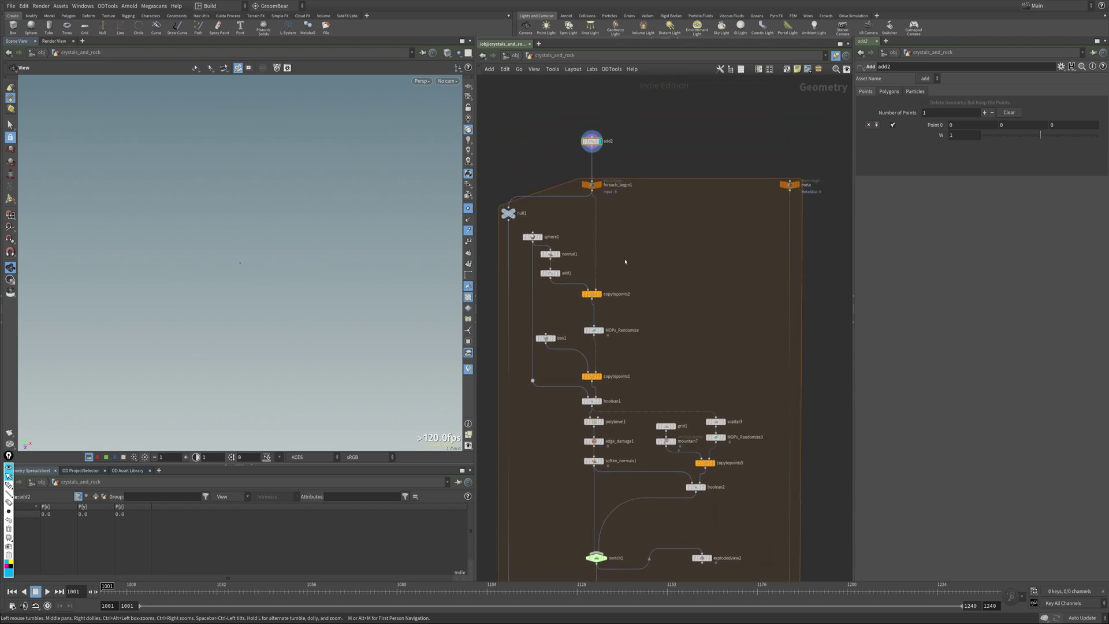
{"action": "scroll", "coordinate": [644, 305], "scroll_direction": "up", "scroll_amount": 2}
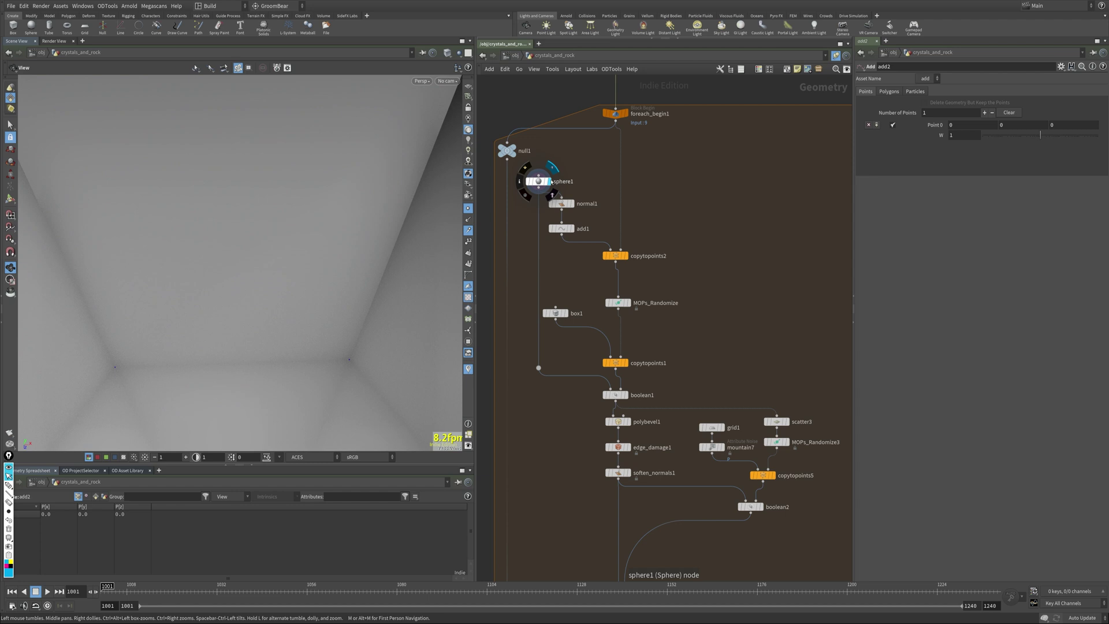
Step: Display sphere1's output in wireframe and review its settings
{"action": "left_click", "coordinate": [551, 168]}
{"action": "mouse_move", "coordinate": [330, 287]}
{"action": "left_mouse_down"}
{"action": "mouse_move", "coordinate": [369, 309]}
{"action": "mouse_move", "coordinate": [407, 287]}
{"action": "left_mouse_up"}
{"action": "key", "text": "w"}
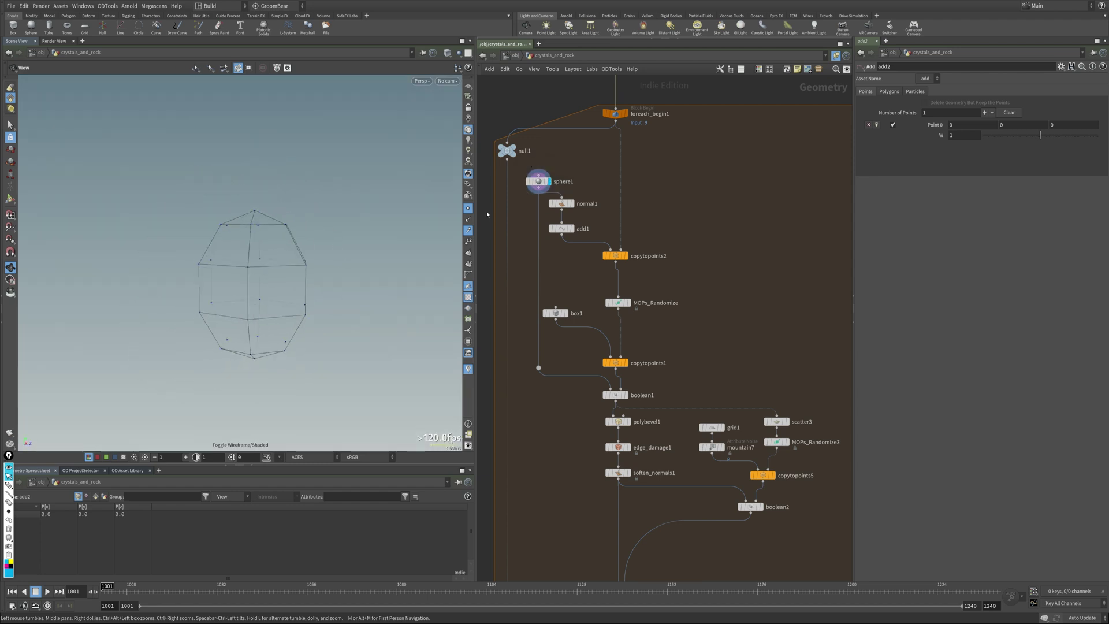
{"action": "left_click", "coordinate": [539, 181]}
Step: Display copytopoints2's scattered points and review the MOPs_Randomize settings
{"action": "left_click", "coordinate": [625, 255]}
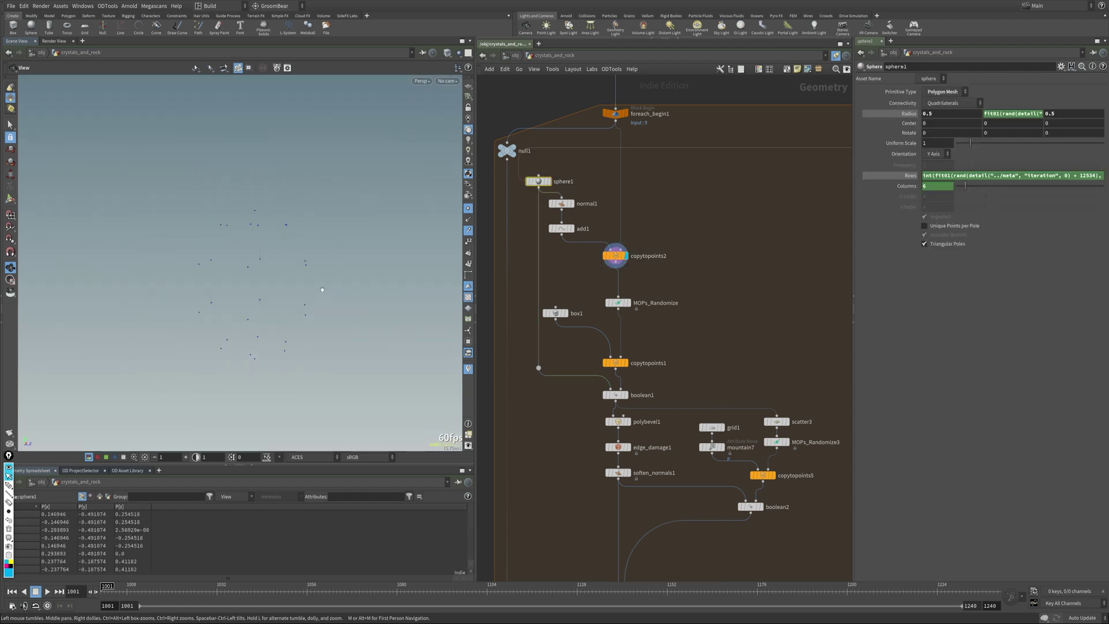
{"action": "left_click", "coordinate": [614, 255]}
{"action": "key", "text": "w"}
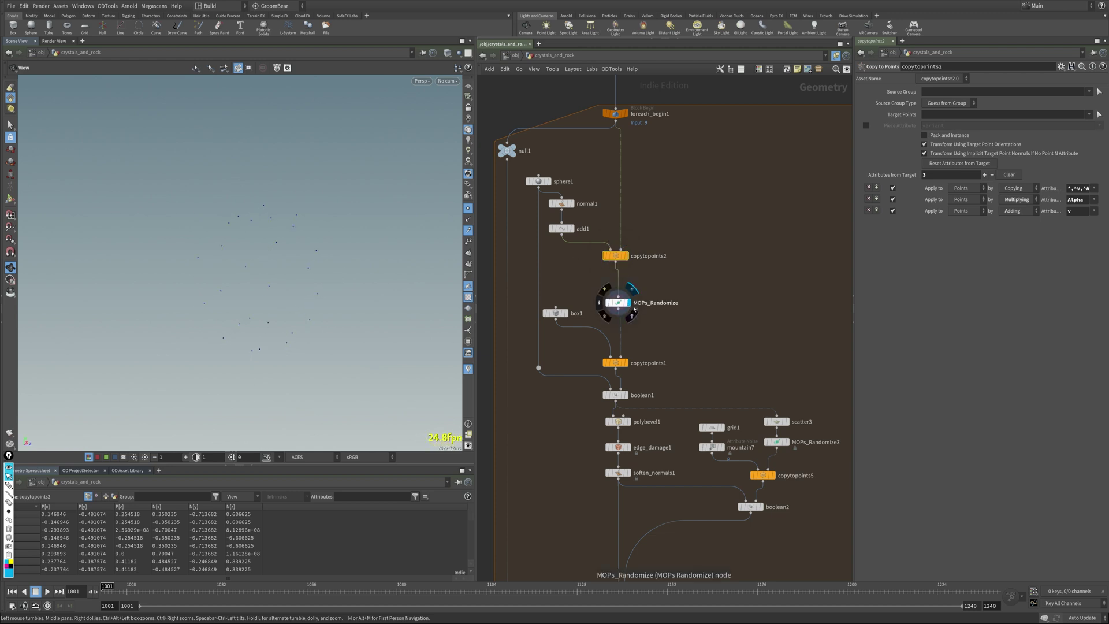
{"action": "left_click", "coordinate": [631, 314]}
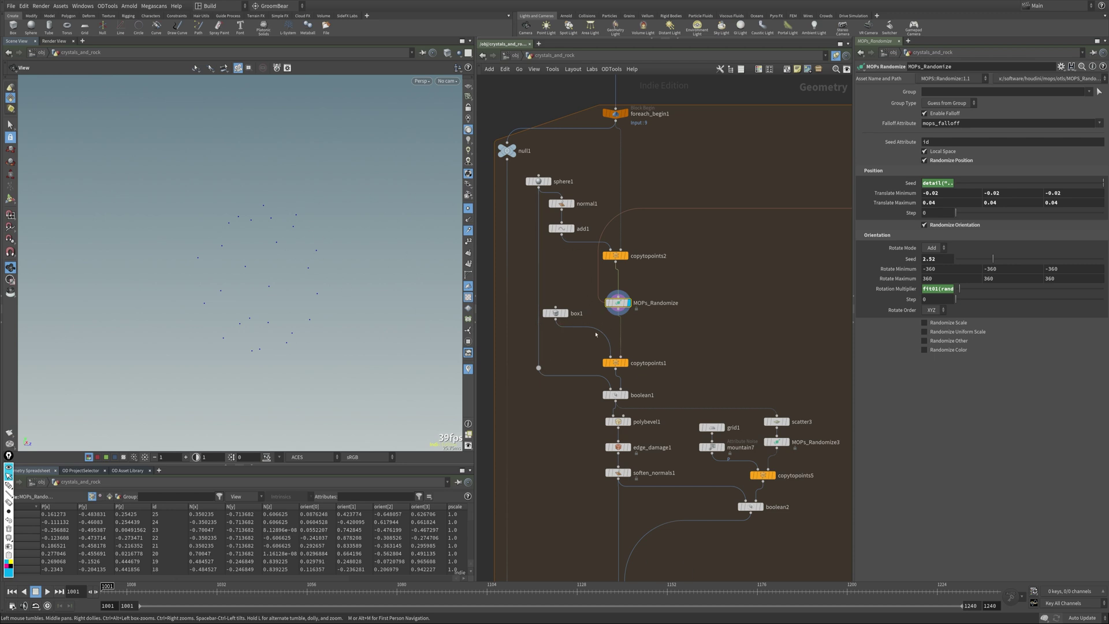
Step: Display copytopoints1's cluster of randomly rotated boxes and inspect it
{"action": "left_click", "coordinate": [625, 362]}
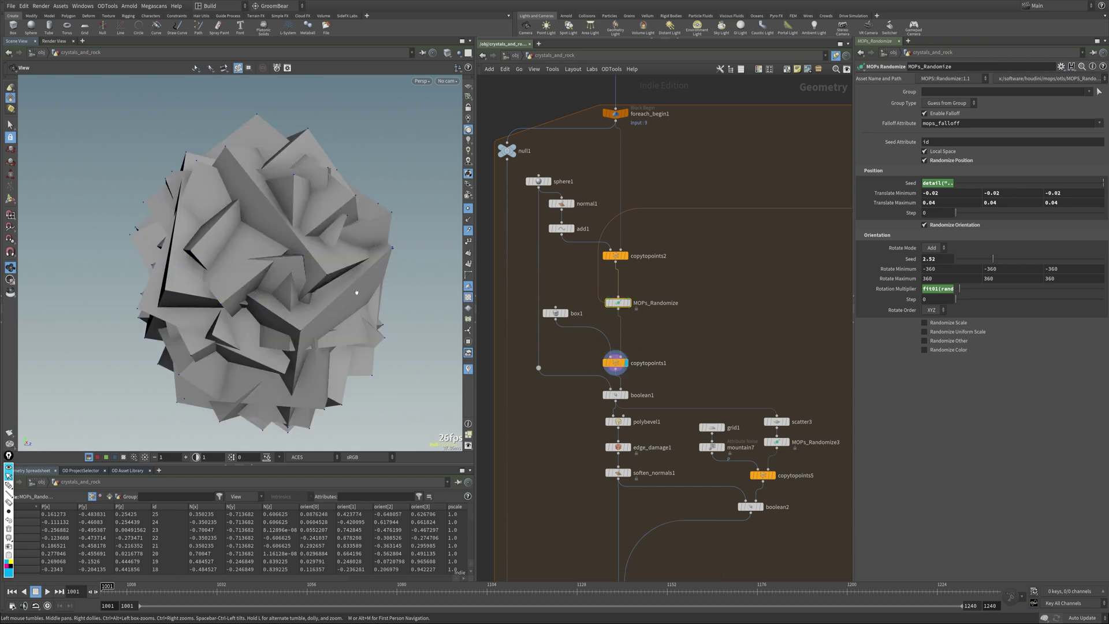
{"action": "key", "text": "f"}
{"action": "left_click_drag", "start_coordinate": [310, 303], "coordinate": [365, 308]}
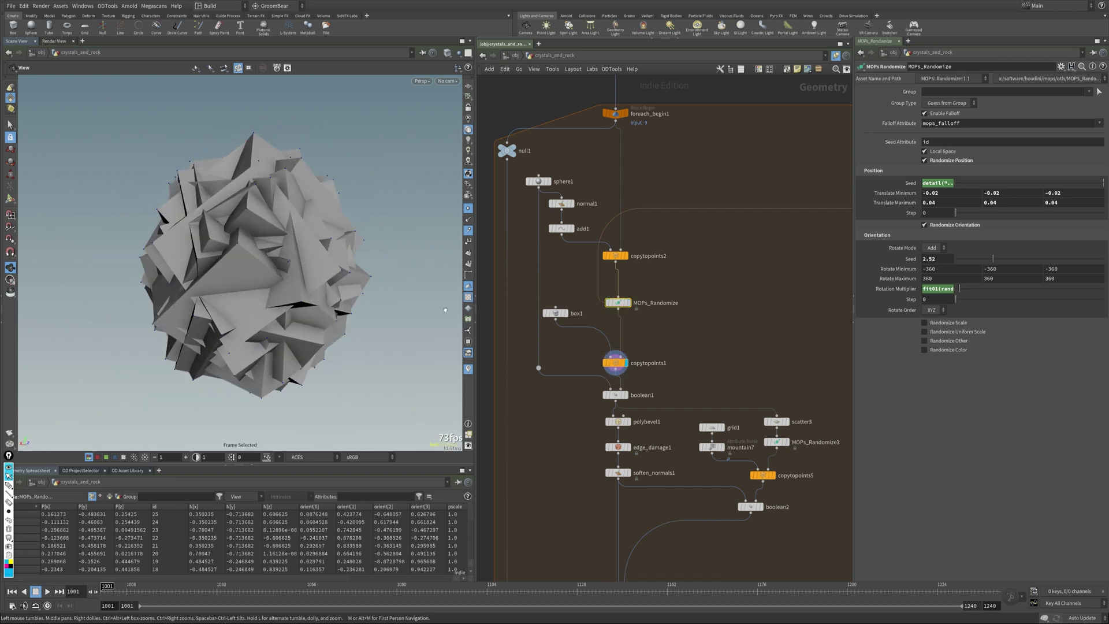
{"action": "left_click_drag", "start_coordinate": [384, 313], "coordinate": [424, 315]}
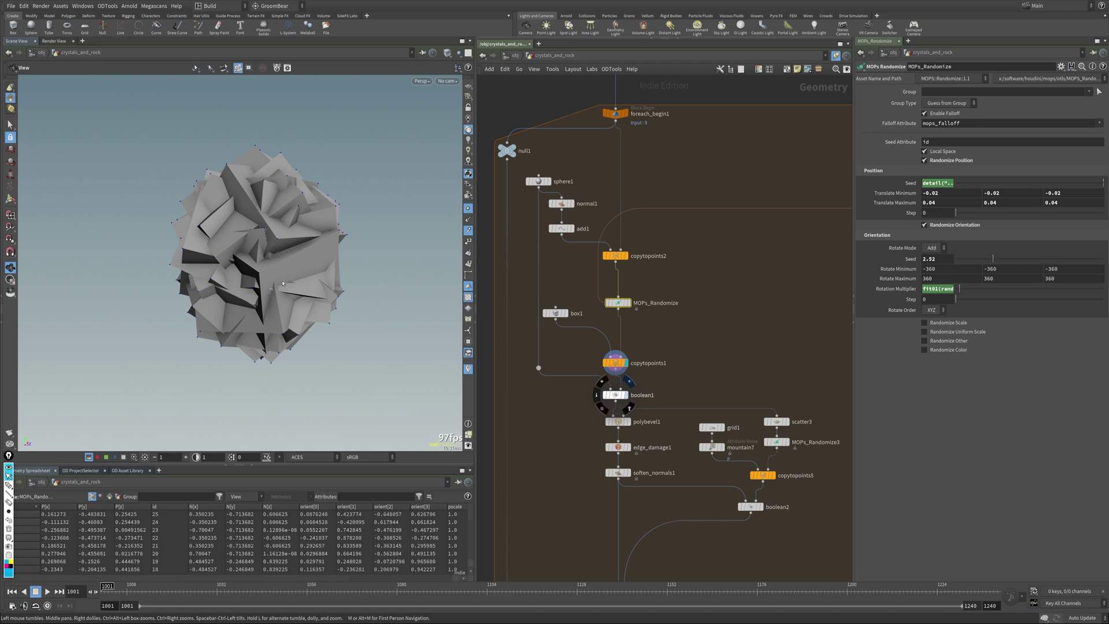
Step: Display boolean1's single faceted crystal with wireframe over shaded
{"action": "left_click", "coordinate": [630, 395]}
{"action": "key", "text": "f"}
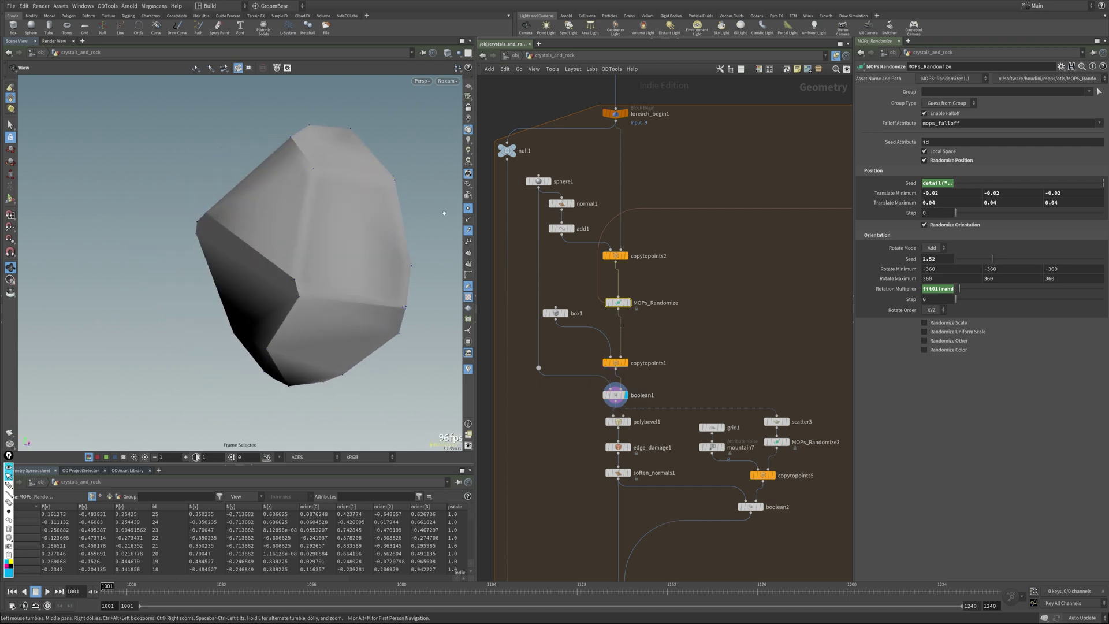
{"action": "scroll", "coordinate": [408, 276], "scroll_direction": "down", "scroll_amount": 3}
{"action": "key", "text": "w"}
{"action": "key", "text": "shift+w"}
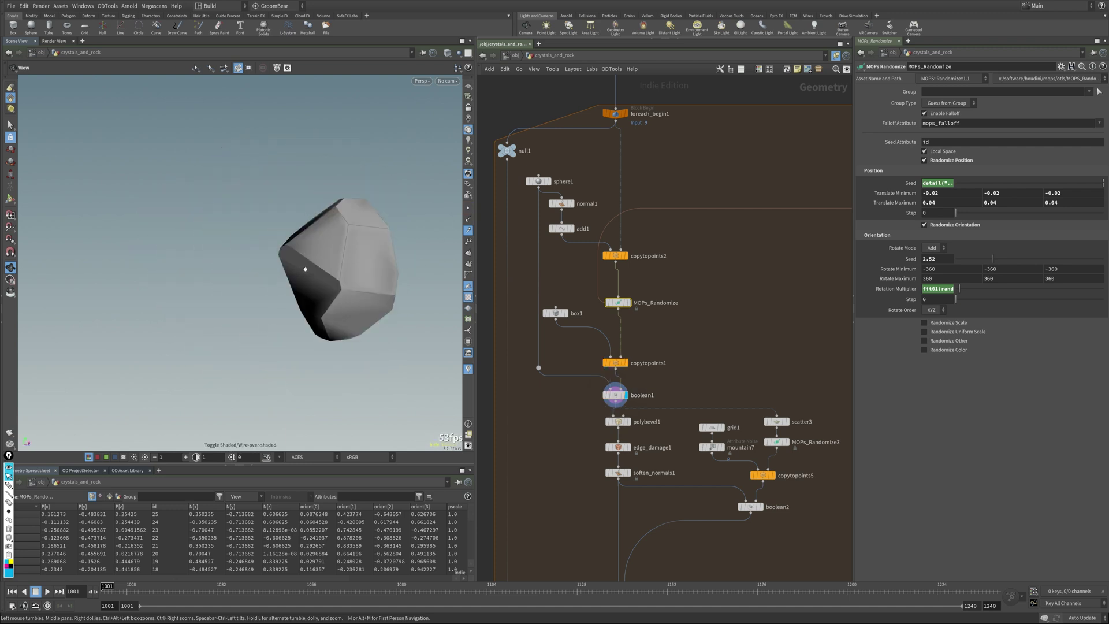
{"action": "mouse_move", "coordinate": [409, 276]}
{"action": "left_mouse_down"}
{"action": "mouse_move", "coordinate": [474, 151]}
{"action": "mouse_move", "coordinate": [654, 306]}
{"action": "left_mouse_up"}
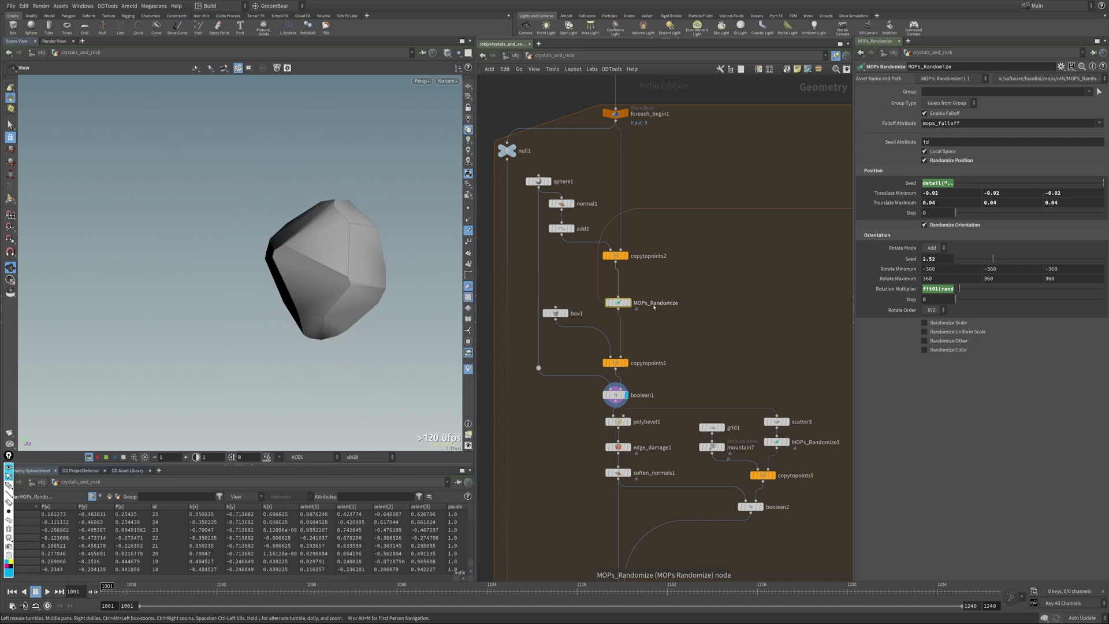
Step: Compare copytopoints2's points and copytopoints1's cluster in wireframe, then save the scene
{"action": "left_click", "coordinate": [617, 255]}
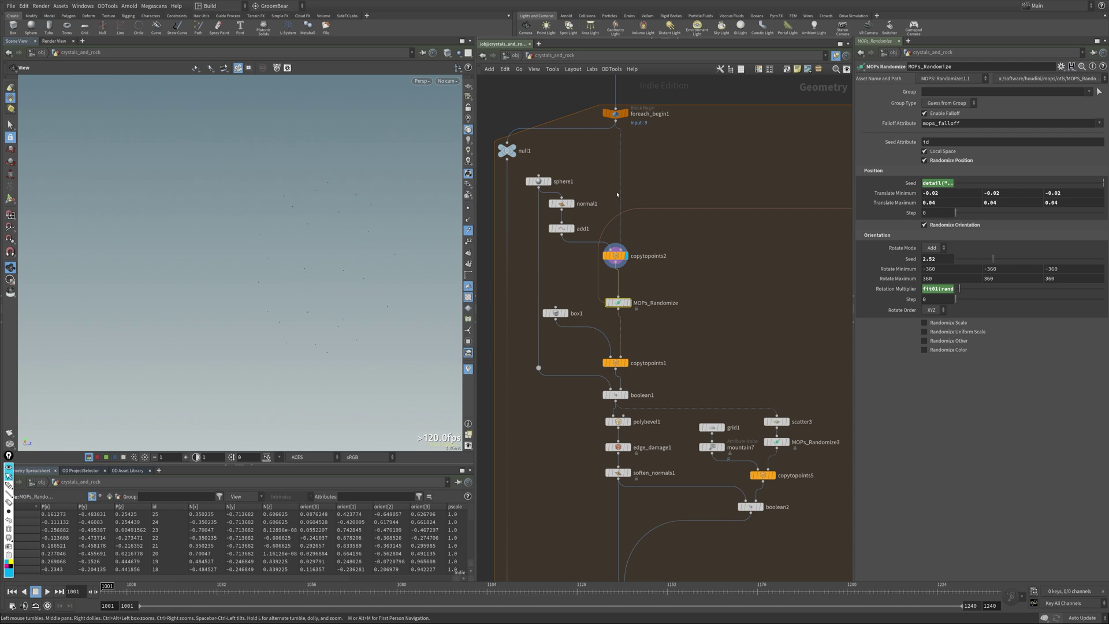
{"action": "left_click", "coordinate": [625, 363]}
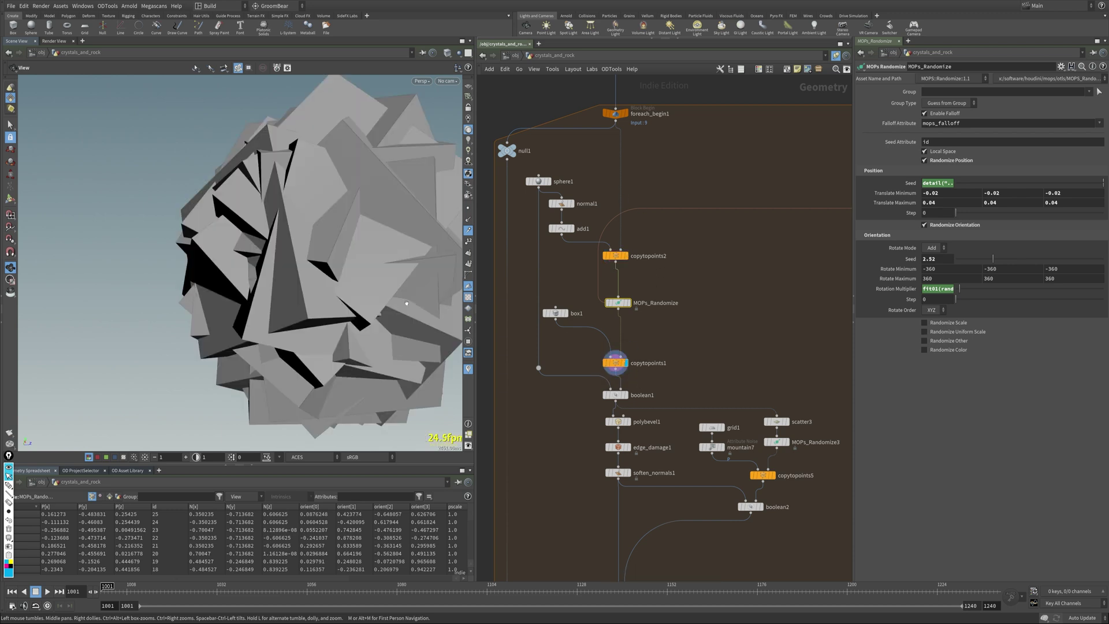
{"action": "key", "text": "w"}
{"action": "left_click_drag", "start_coordinate": [406, 304], "coordinate": [307, 275]}
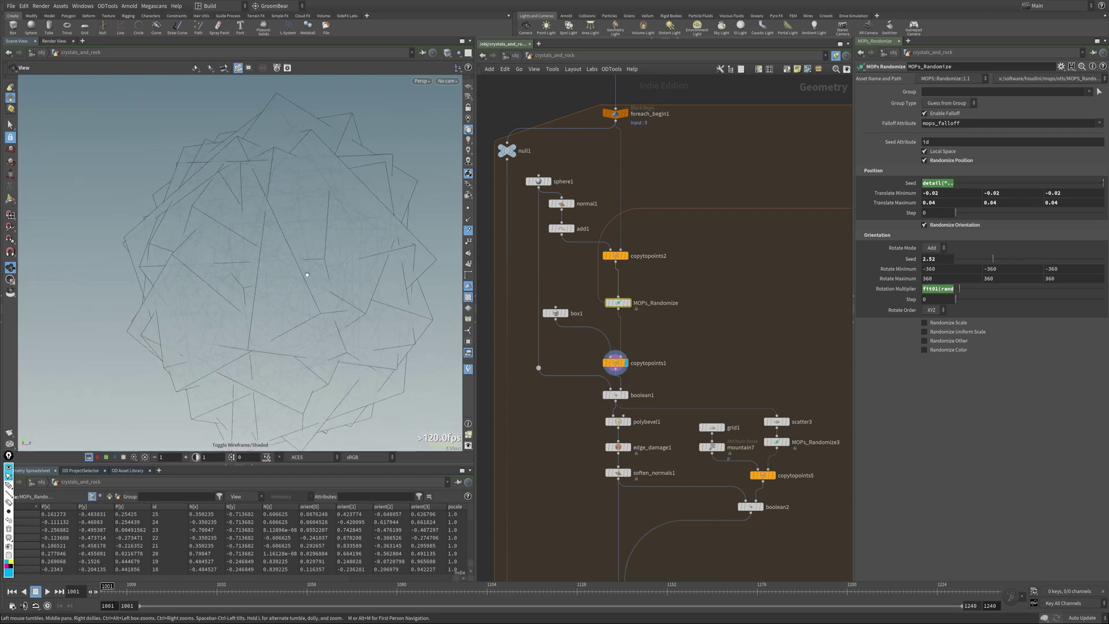
{"action": "key", "text": "ctrl+s"}
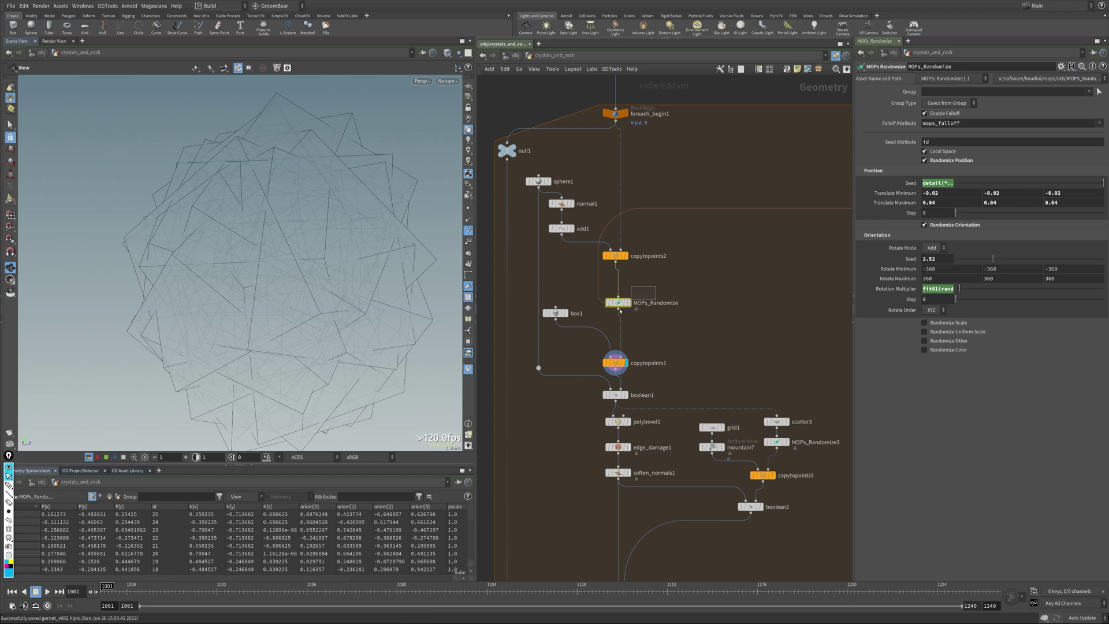
Step: Return the display to boolean1's crystal in shaded mode
{"action": "middle_click_drag", "start_coordinate": [639, 334], "coordinate": [621, 261]}
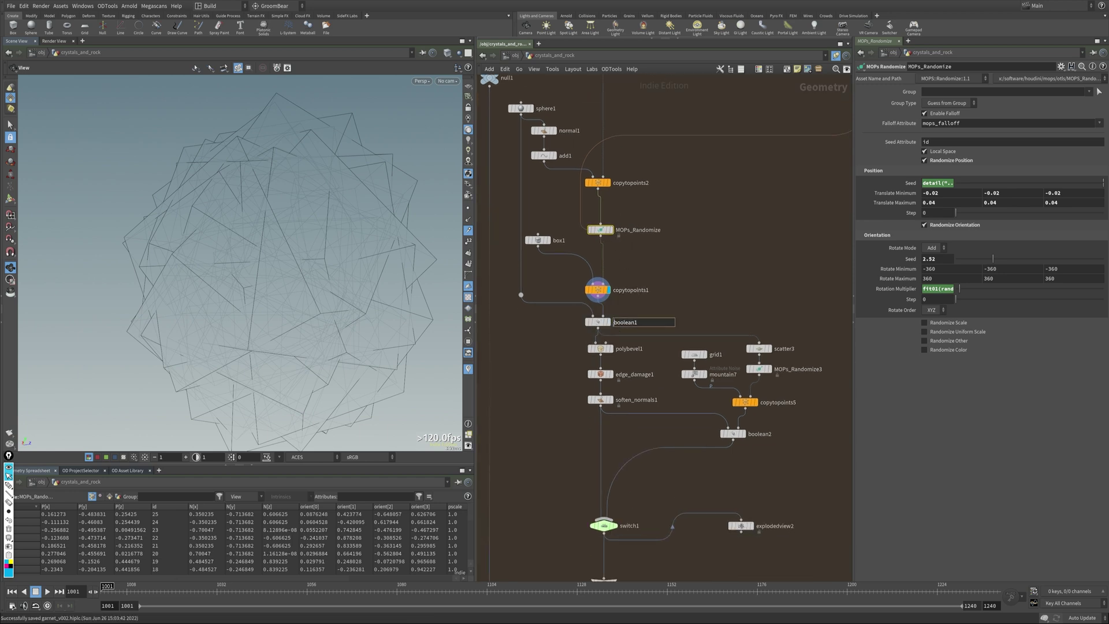
{"action": "left_click", "coordinate": [610, 322]}
{"action": "mouse_move", "coordinate": [264, 305]}
{"action": "left_mouse_down"}
{"action": "mouse_move", "coordinate": [305, 383]}
{"action": "mouse_move", "coordinate": [328, 268]}
{"action": "left_mouse_up"}
{"action": "key", "text": "w"}
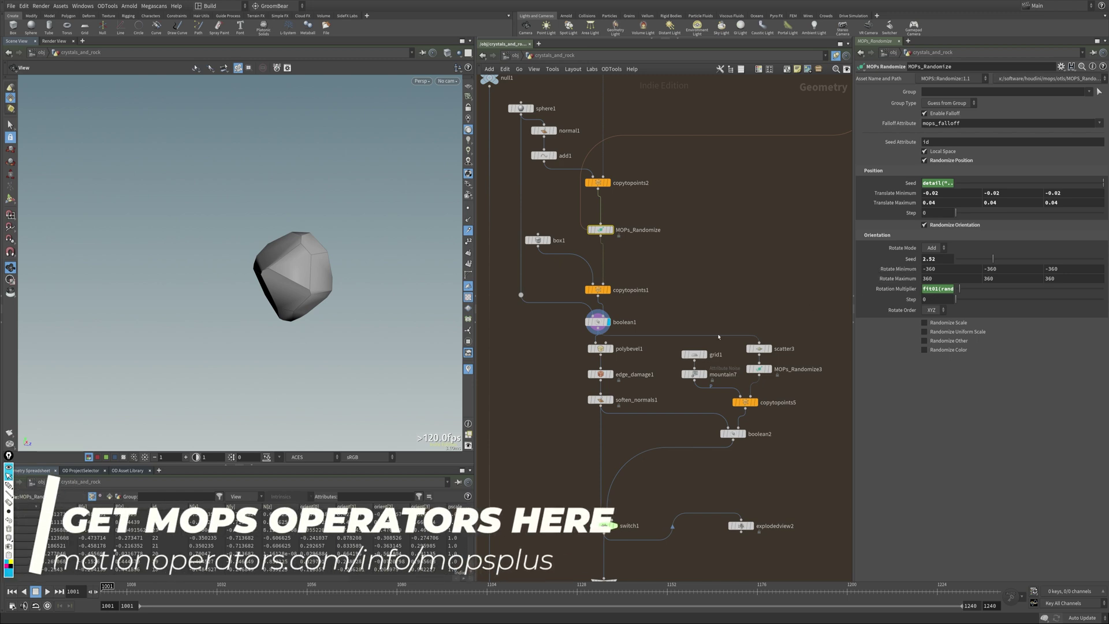
{"action": "middle_click_drag", "start_coordinate": [645, 546], "coordinate": [611, 318]}
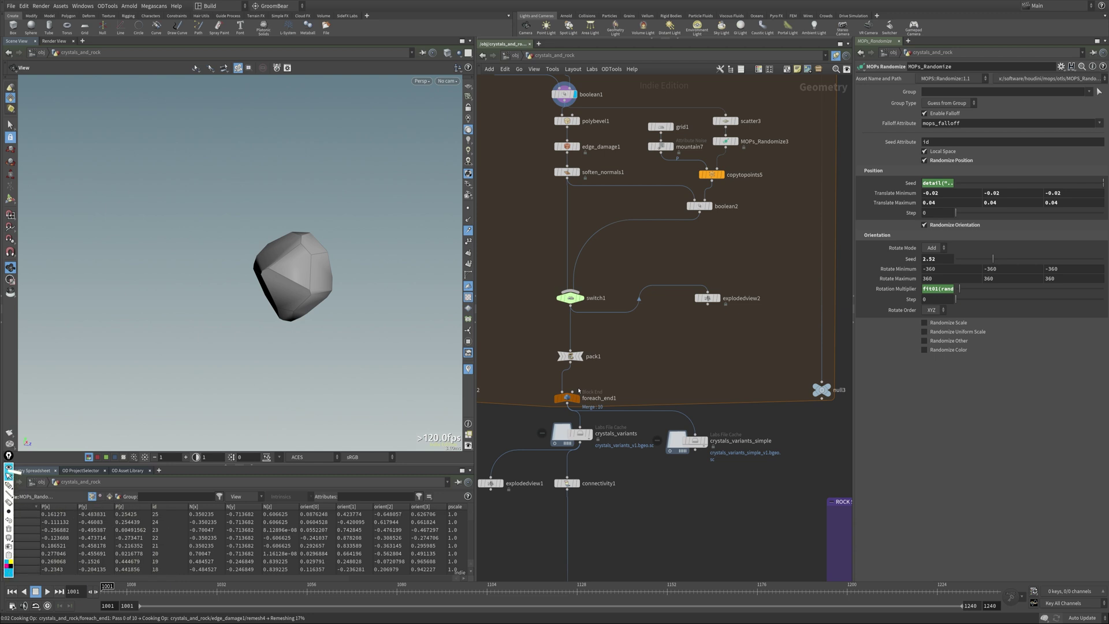
Step: Review the settings of foreach_end1, boolean1 and switch1
{"action": "left_click", "coordinate": [572, 398]}
{"action": "middle_click_drag", "start_coordinate": [554, 149], "coordinate": [538, 378]}
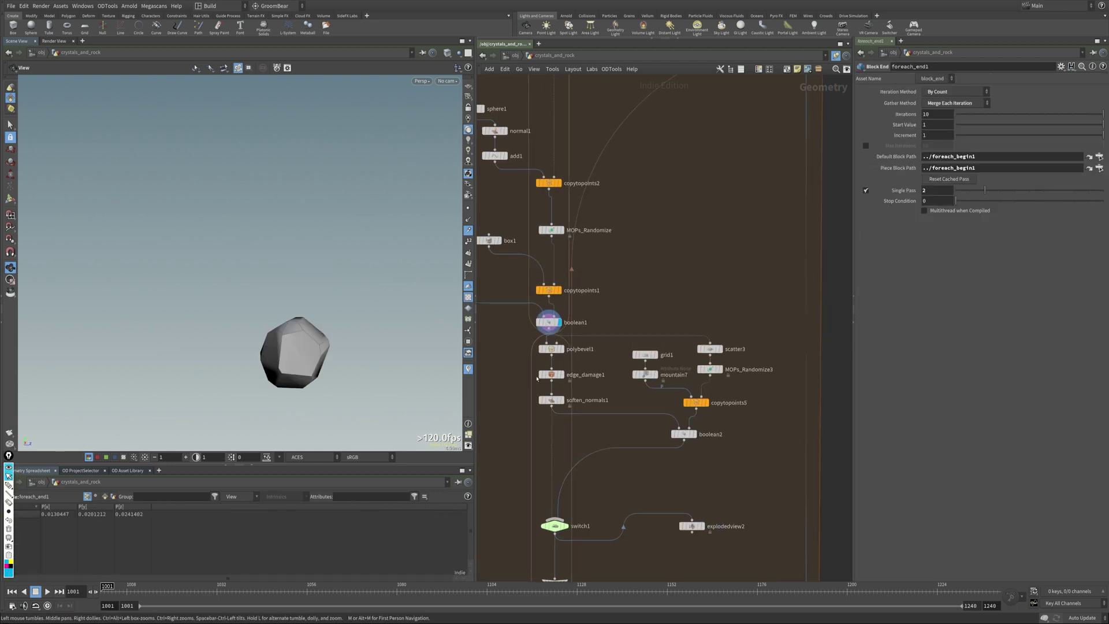
{"action": "left_click", "coordinate": [548, 323]}
{"action": "middle_click_drag", "start_coordinate": [547, 322], "coordinate": [559, 79]}
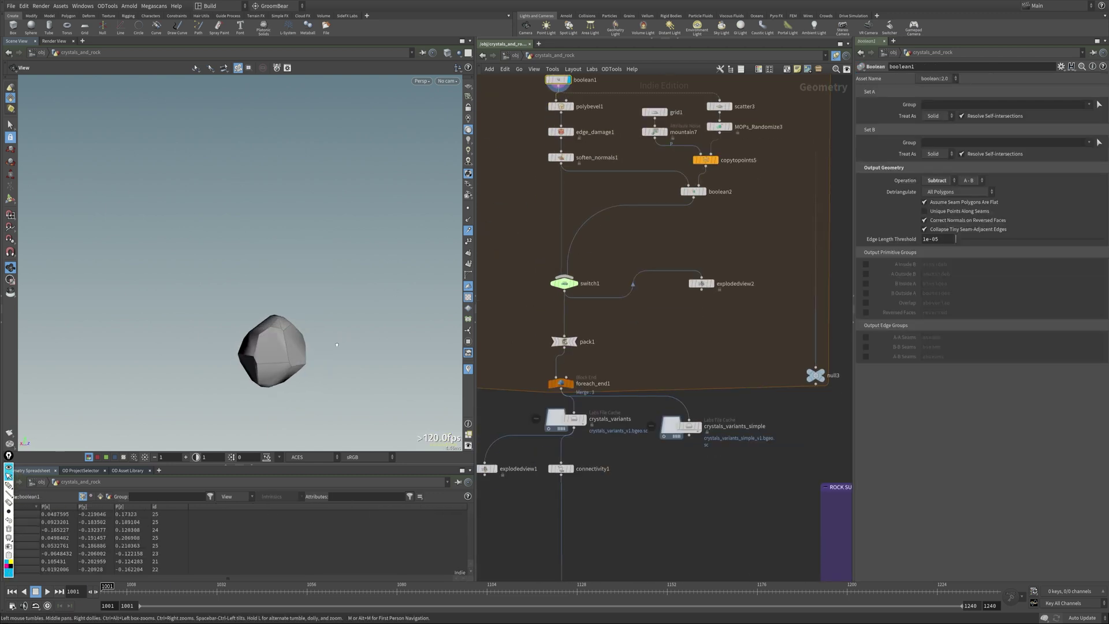
{"action": "left_click", "coordinate": [564, 282]}
{"action": "middle_click_drag", "start_coordinate": [564, 283], "coordinate": [588, 337]}
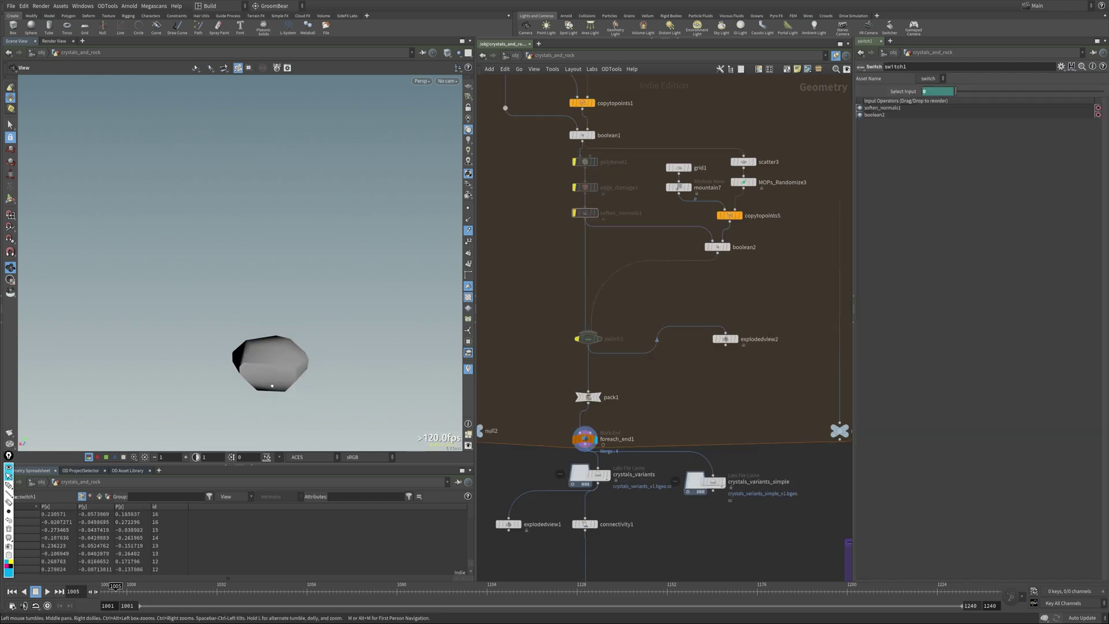
Step: Switch the viewport to Smooth Shaded and bypass pack1
{"action": "left_click", "coordinate": [451, 39]}
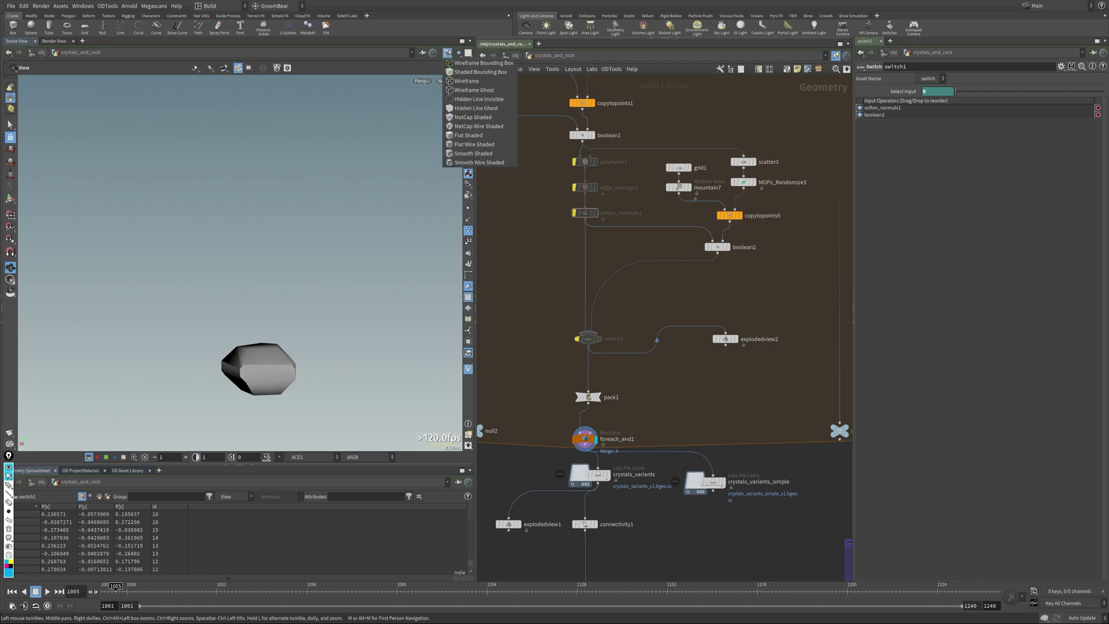
{"action": "left_click", "coordinate": [476, 166]}
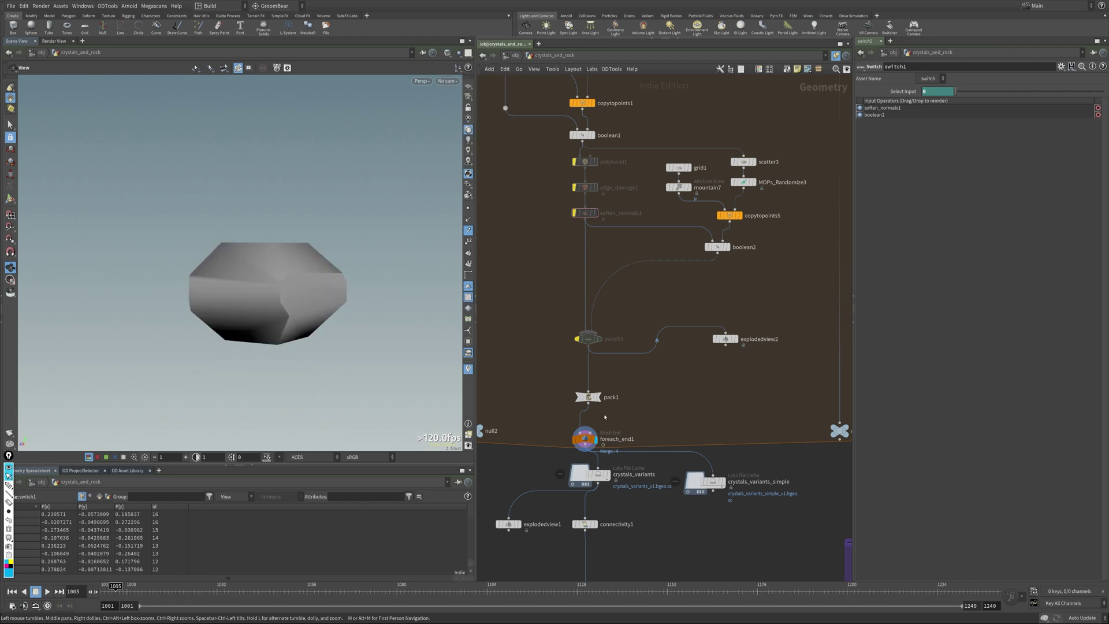
{"action": "left_click", "coordinate": [578, 397]}
{"action": "left_click_drag", "start_coordinate": [279, 316], "coordinate": [252, 347]}
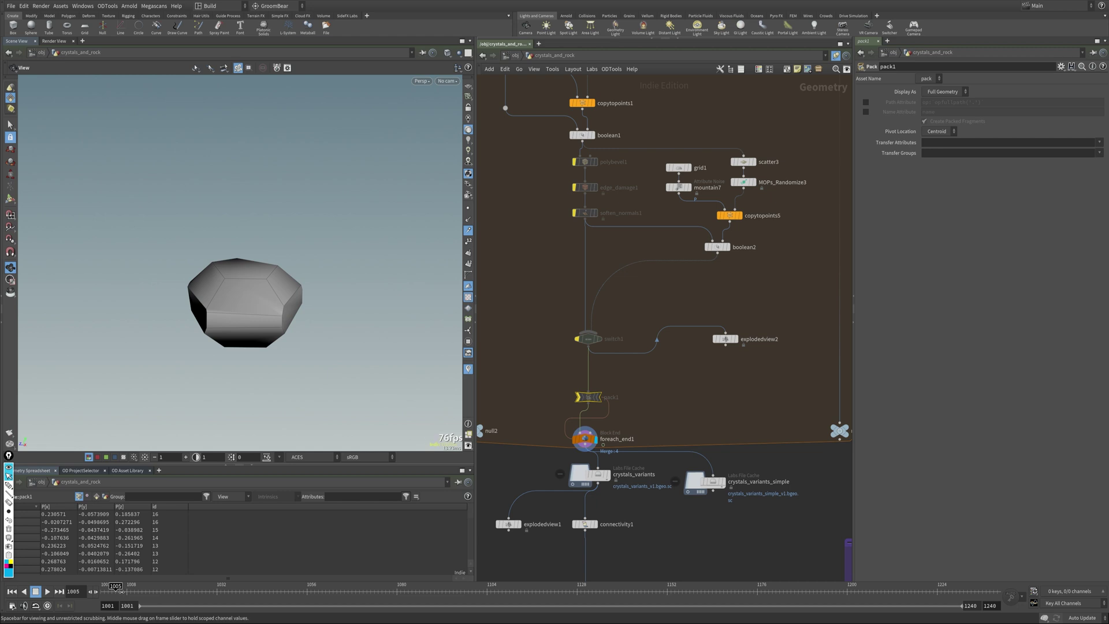
Step: Scrub the timeline back to frame 1002's rock variant
{"action": "key", "text": "Left"}
{"action": "key", "text": "Left"}
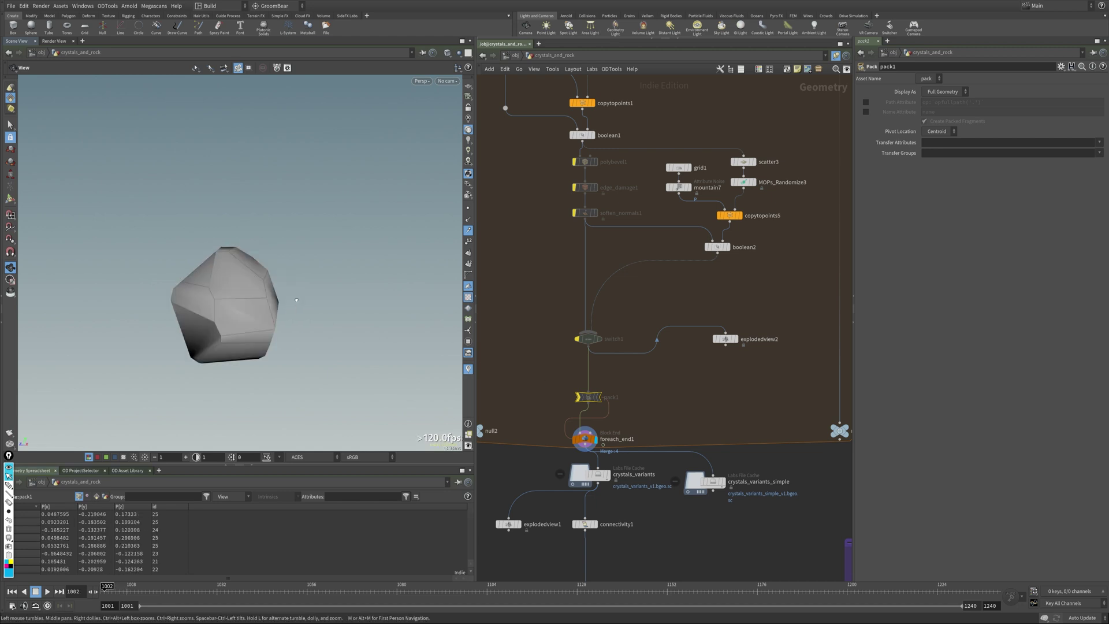
{"action": "key", "text": "Left"}
{"action": "middle_click_drag", "start_coordinate": [560, 203], "coordinate": [543, 370]}
Step: Display the rock after polybevel1 and inspect its bevelled edges
{"action": "left_click", "coordinate": [566, 328]}
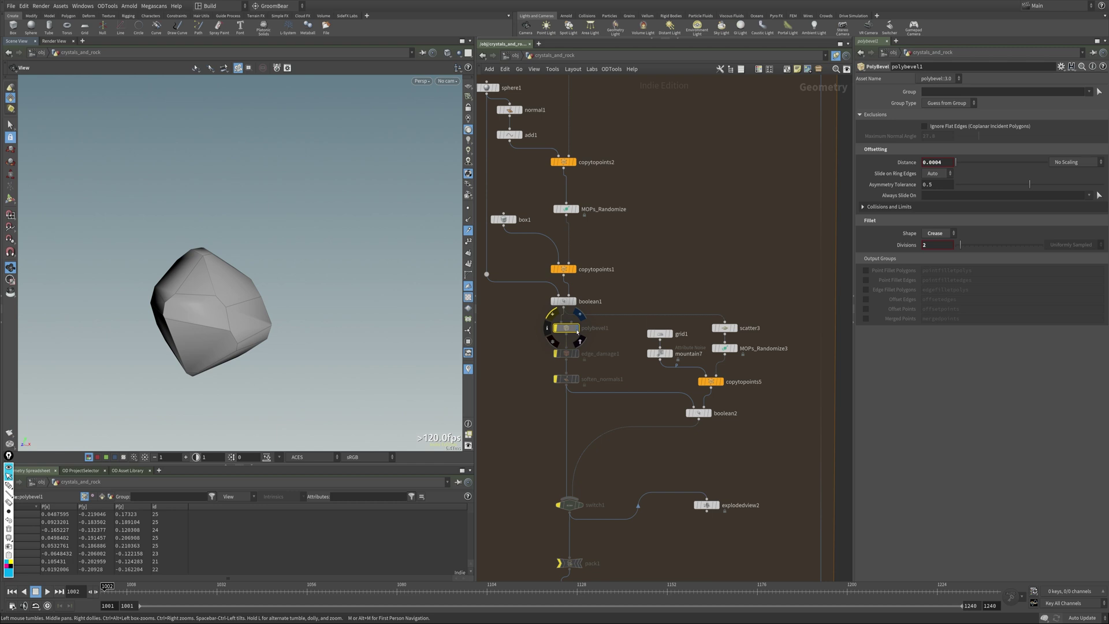
{"action": "left_click", "coordinate": [579, 329]}
{"action": "scroll", "coordinate": [342, 308], "scroll_direction": "up", "scroll_amount": 3}
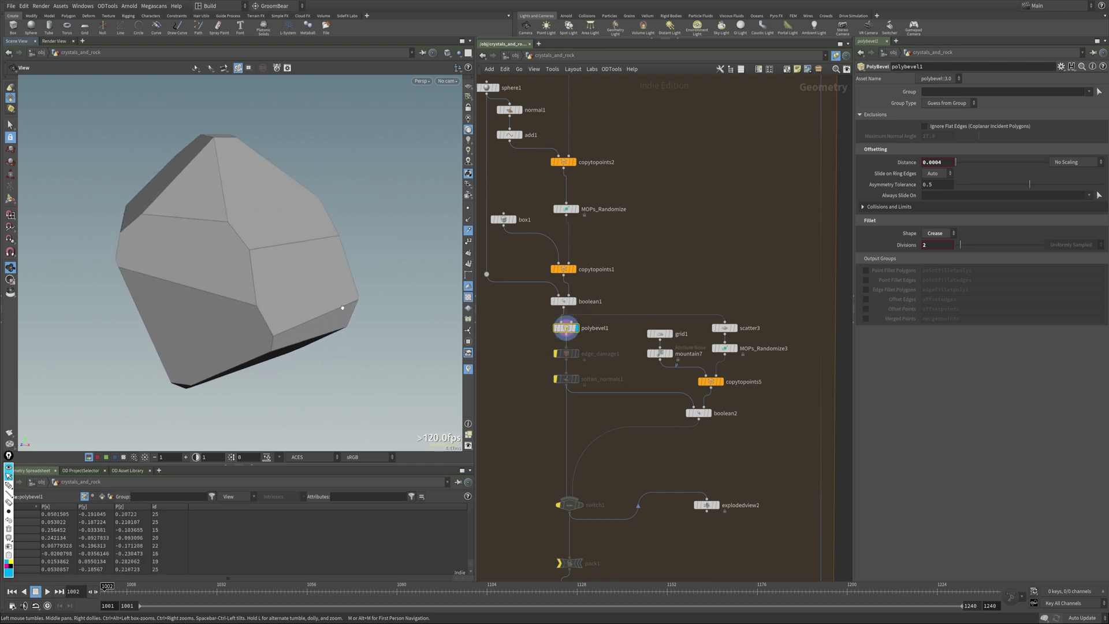
{"action": "scroll", "coordinate": [342, 307], "scroll_direction": "up", "scroll_amount": 5}
{"action": "left_click_drag", "start_coordinate": [339, 314], "coordinate": [281, 317]}
{"action": "scroll", "coordinate": [279, 324], "scroll_direction": "down", "scroll_amount": 3}
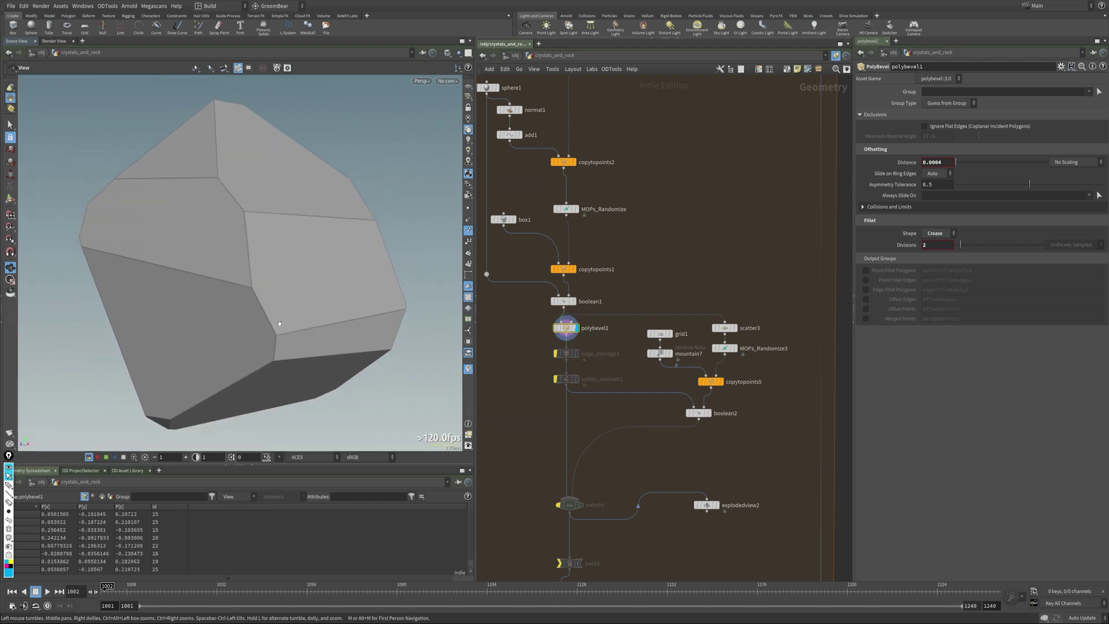
Step: Display the rock after edge_damage1 and show the node's info
{"action": "left_click", "coordinate": [541, 297]}
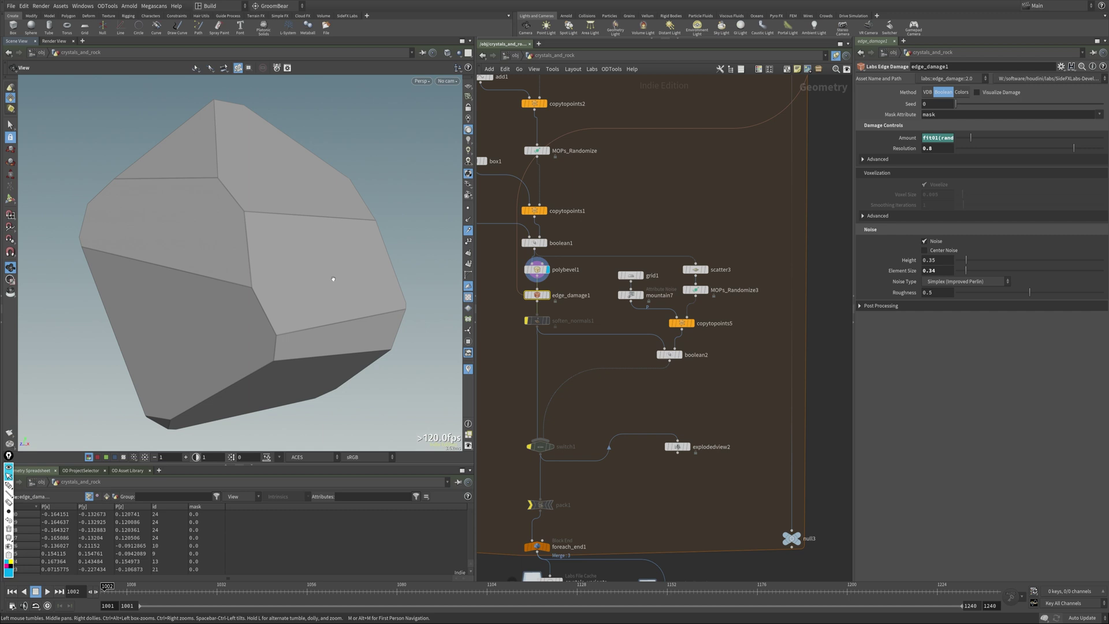
{"action": "left_click", "coordinate": [546, 295]}
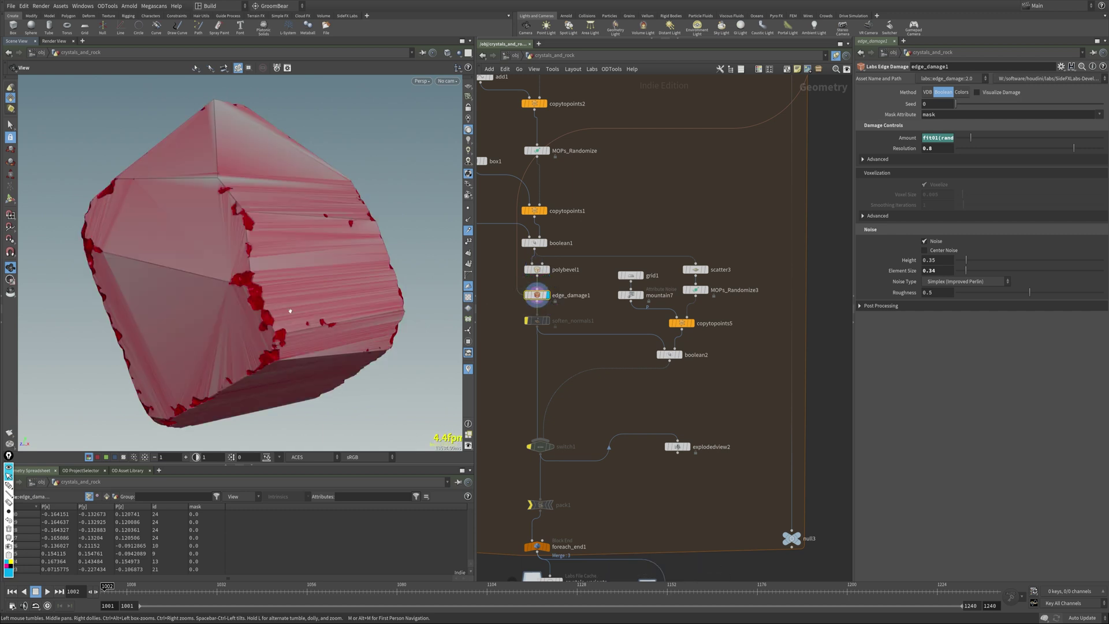
{"action": "left_click_drag", "start_coordinate": [325, 288], "coordinate": [335, 300]}
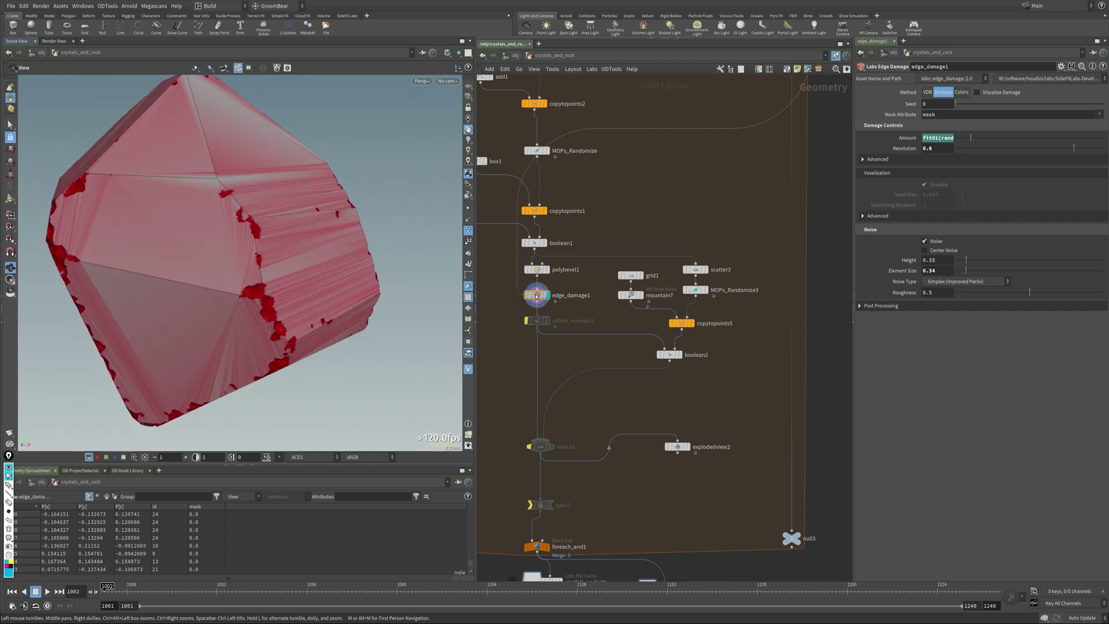
{"action": "middle_click", "coordinate": [553, 302]}
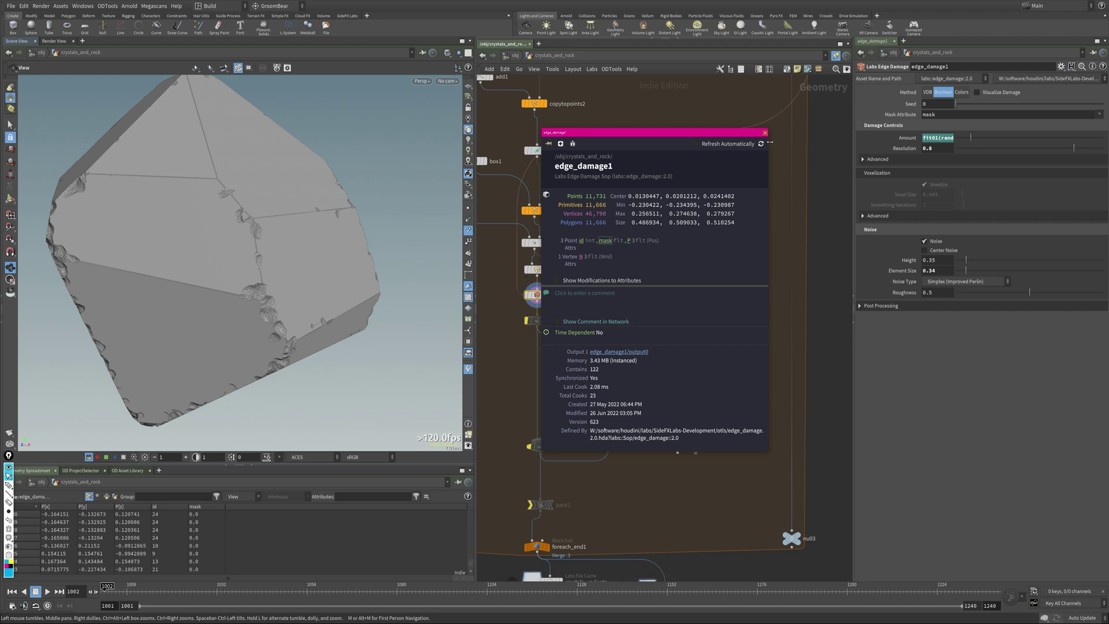
{"action": "mouse_move", "coordinate": [278, 269]}
{"action": "left_mouse_down"}
{"action": "mouse_move", "coordinate": [231, 319]}
{"action": "mouse_move", "coordinate": [250, 300]}
{"action": "left_mouse_up"}
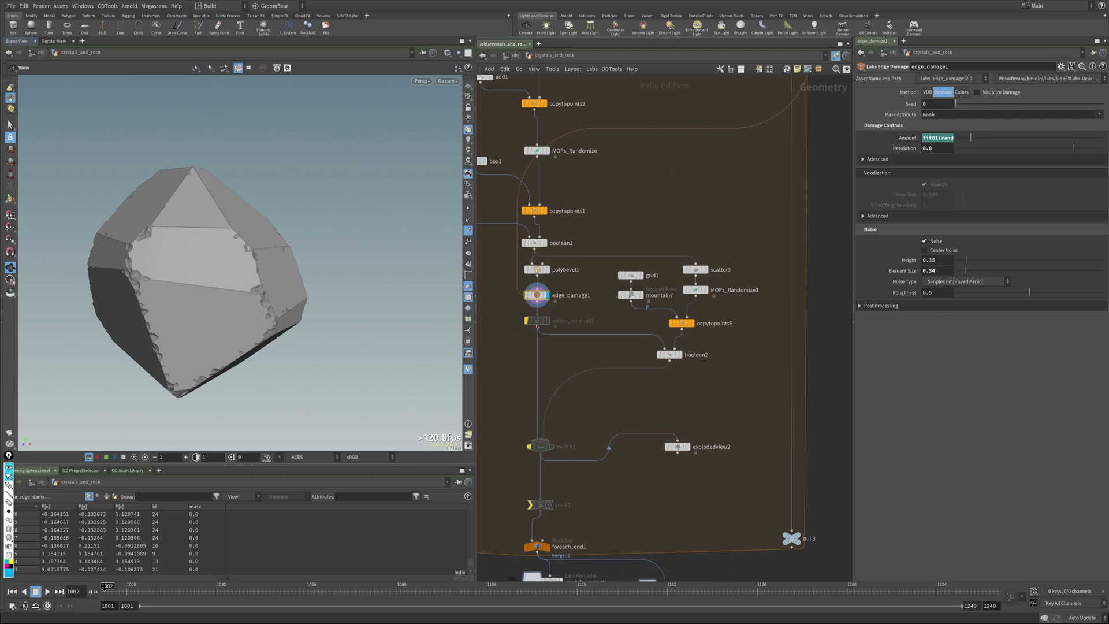
Step: Select soften_normals1 and save the scene as garnet_v002
{"action": "left_click", "coordinate": [536, 321]}
{"action": "key", "text": "ctrl+s"}
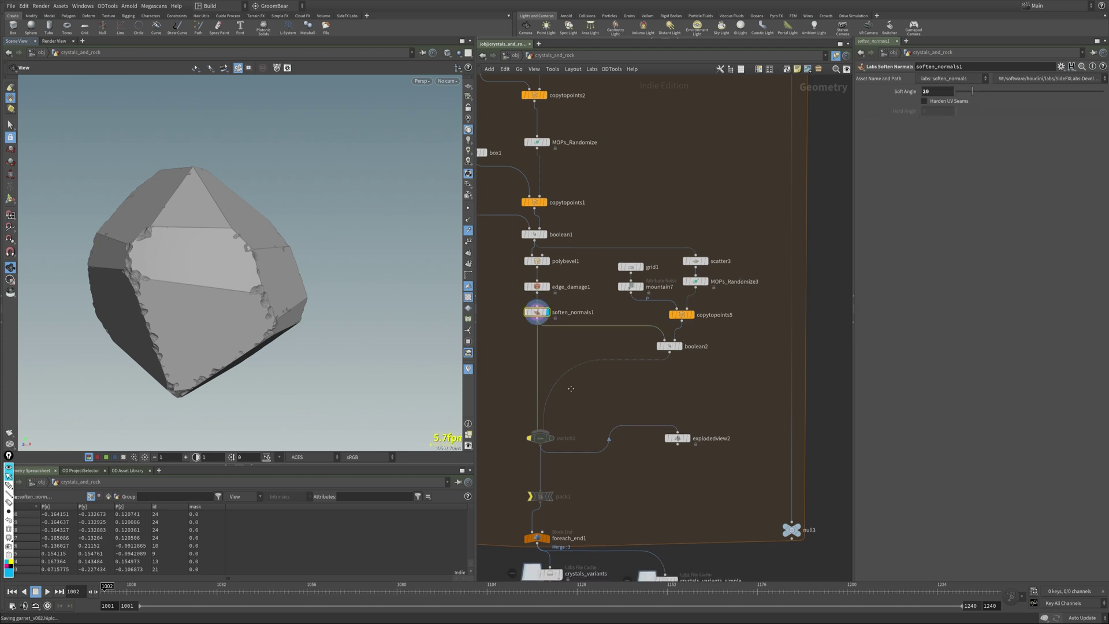
{"action": "middle_click_drag", "start_coordinate": [671, 338], "coordinate": [657, 295]}
Step: Display scatter3, copytopoints5 and boolean2's carved rock, then bring up the render viewer
{"action": "left_click", "coordinate": [693, 227]}
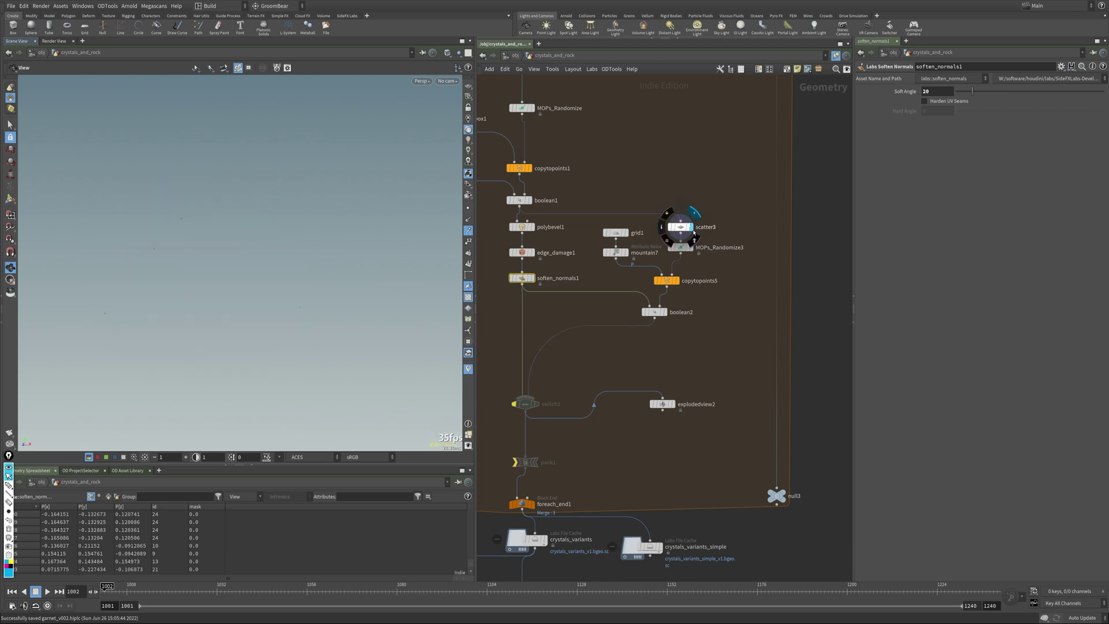
{"action": "left_click", "coordinate": [676, 280]}
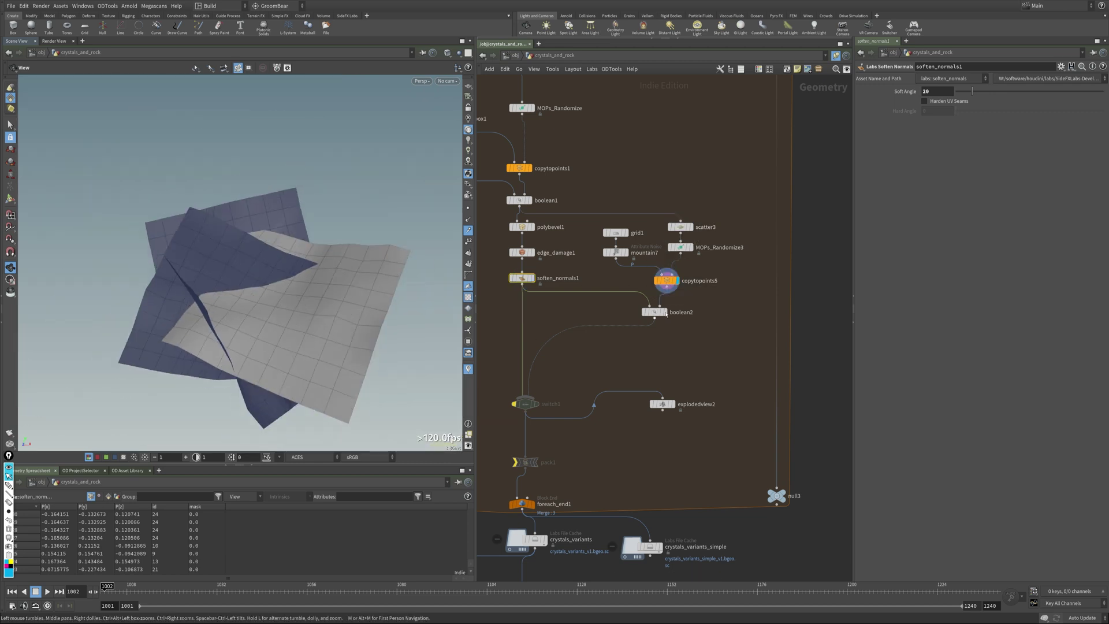
{"action": "left_click", "coordinate": [665, 312]}
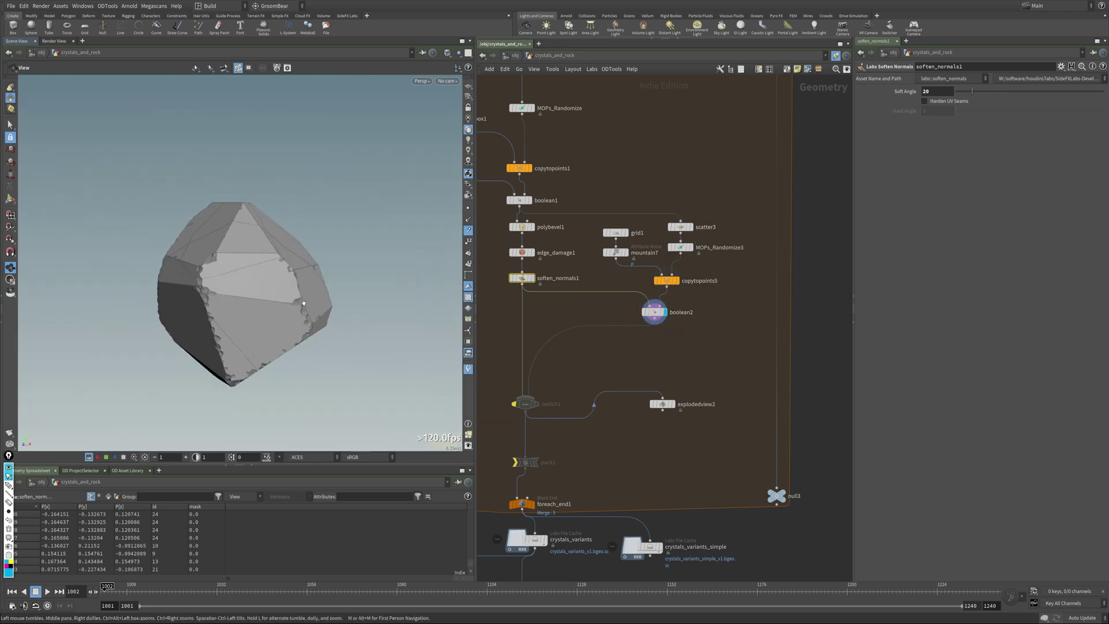
{"action": "left_click_drag", "start_coordinate": [252, 330], "coordinate": [350, 235]}
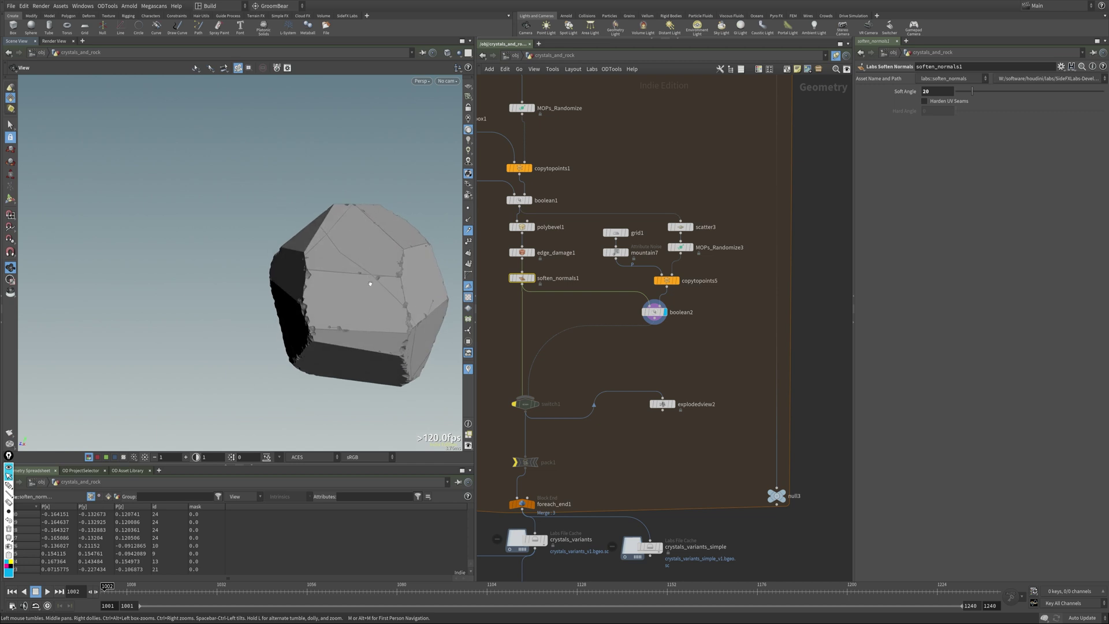
{"action": "key", "text": "alt+Tab"}
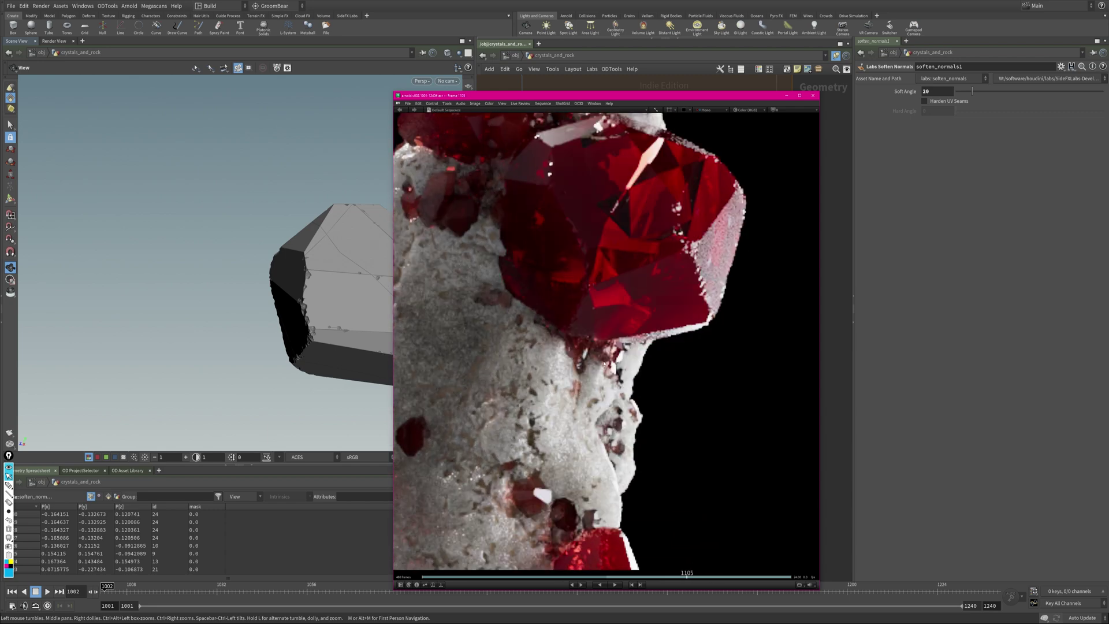
Step: Set switch1's Select Input to detail("../meta","iteration",0)%2==0
{"action": "left_click", "coordinate": [785, 98]}
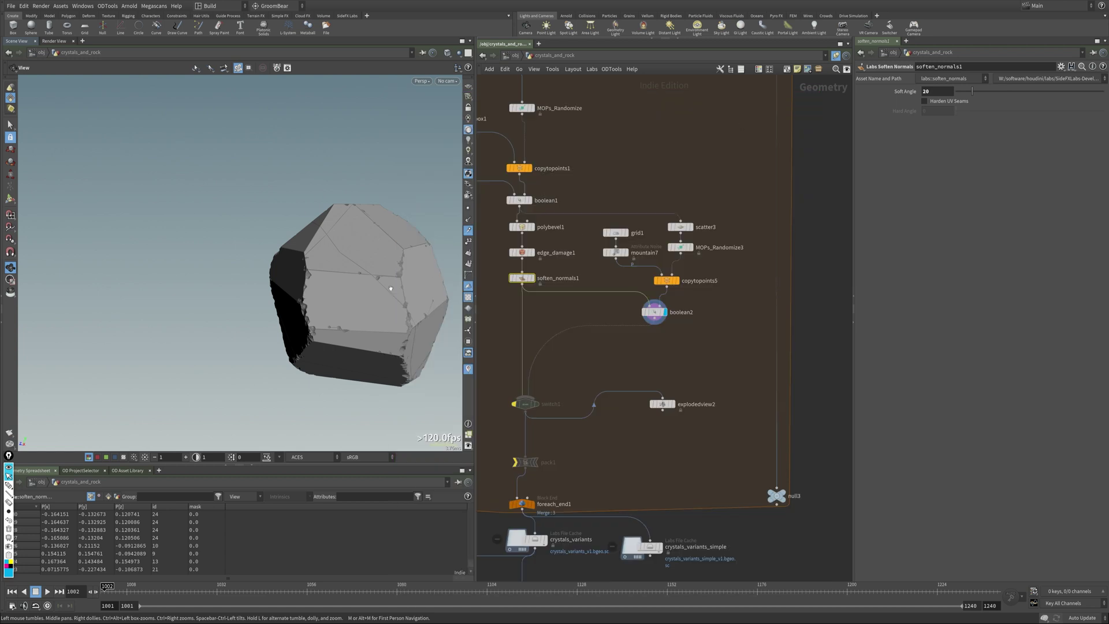
{"action": "left_click", "coordinate": [525, 405]}
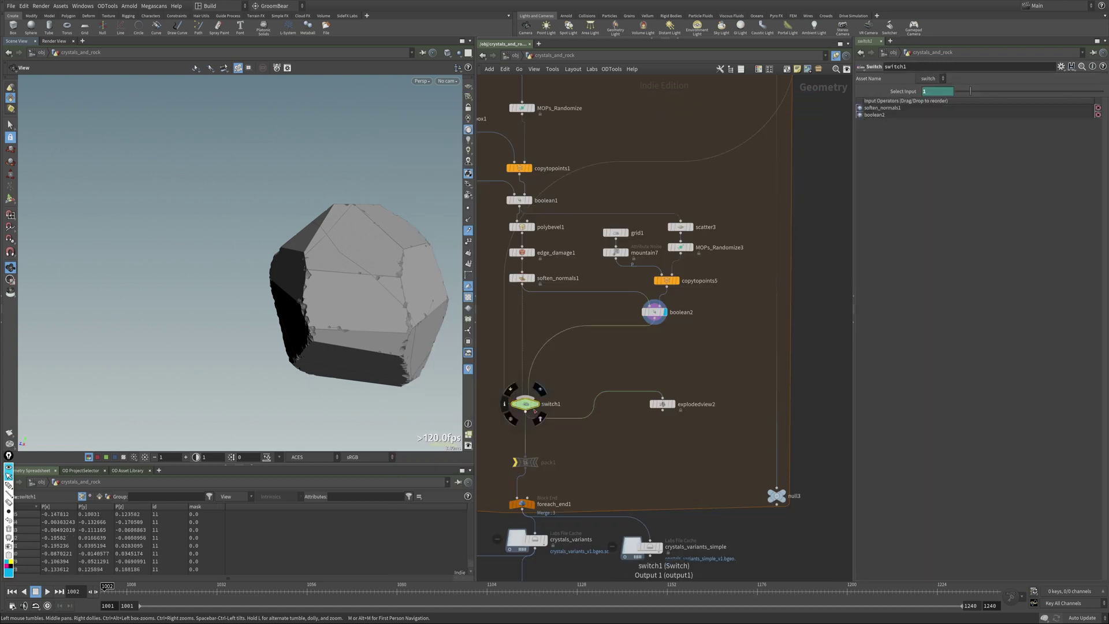
{"action": "left_click", "coordinate": [928, 91]}
{"action": "type", "text": "detail(\"../meta\", \"iteration\", 0)%2==0"}
{"action": "key", "text": "Return"}
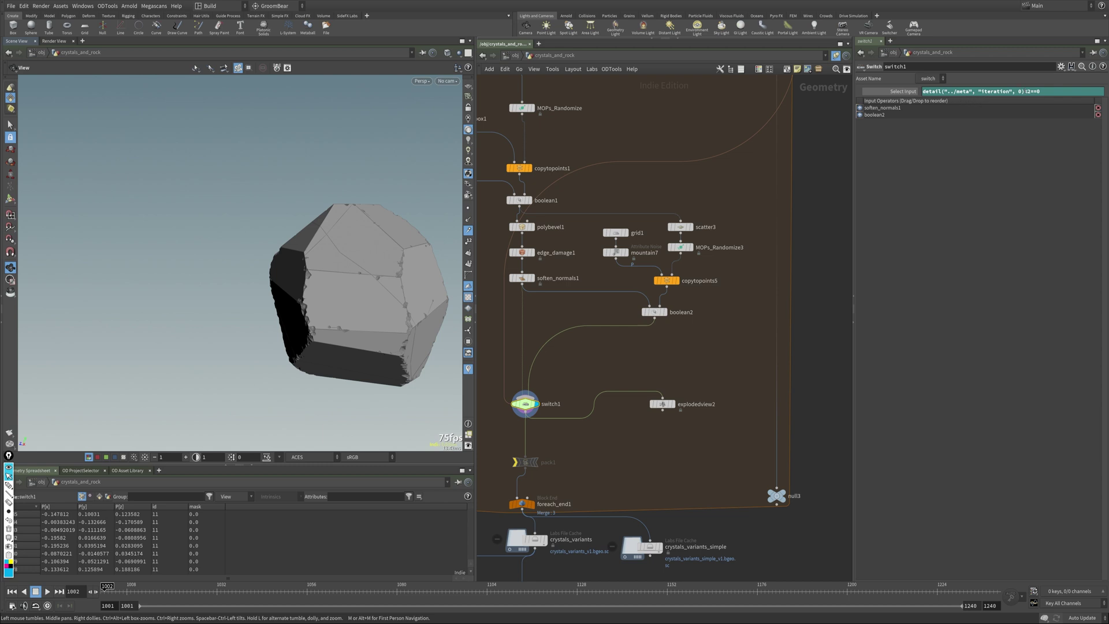
{"action": "left_click", "coordinate": [1027, 92]}
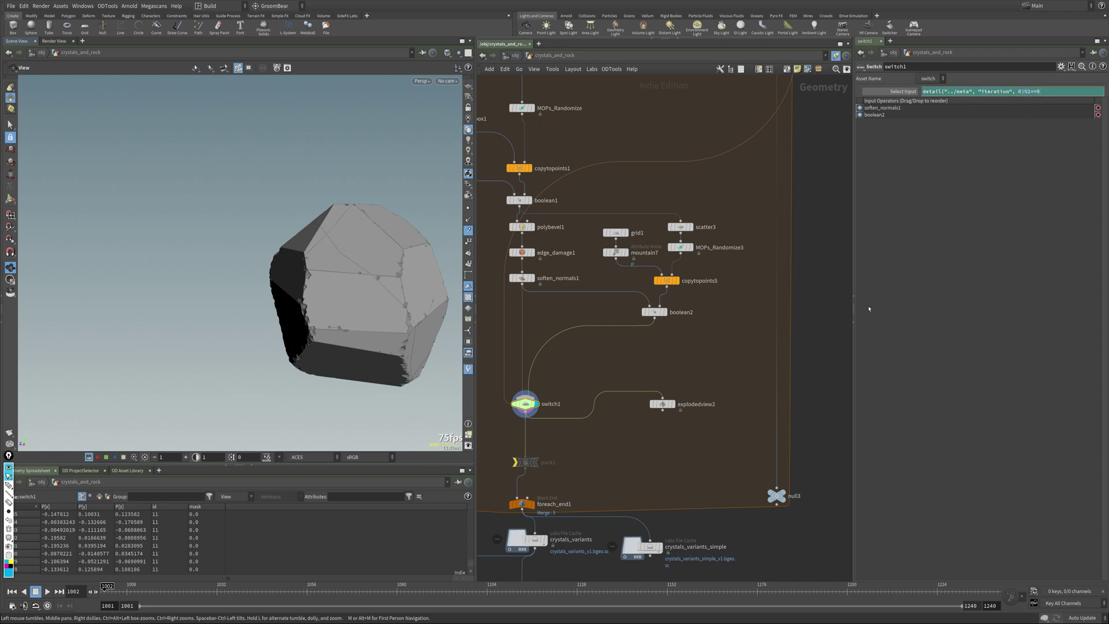
Step: Display the cached crystals_variants geometry and frame it
{"action": "middle_click_drag", "start_coordinate": [612, 473], "coordinate": [678, 305]}
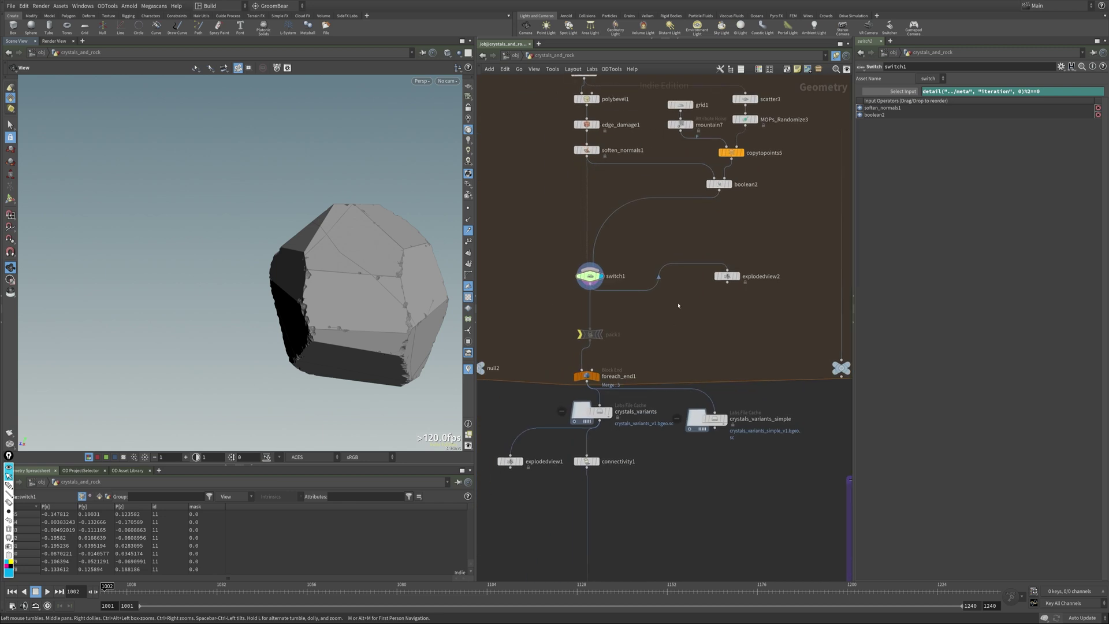
{"action": "left_click", "coordinate": [592, 334]}
{"action": "middle_click_drag", "start_coordinate": [632, 425], "coordinate": [647, 338]}
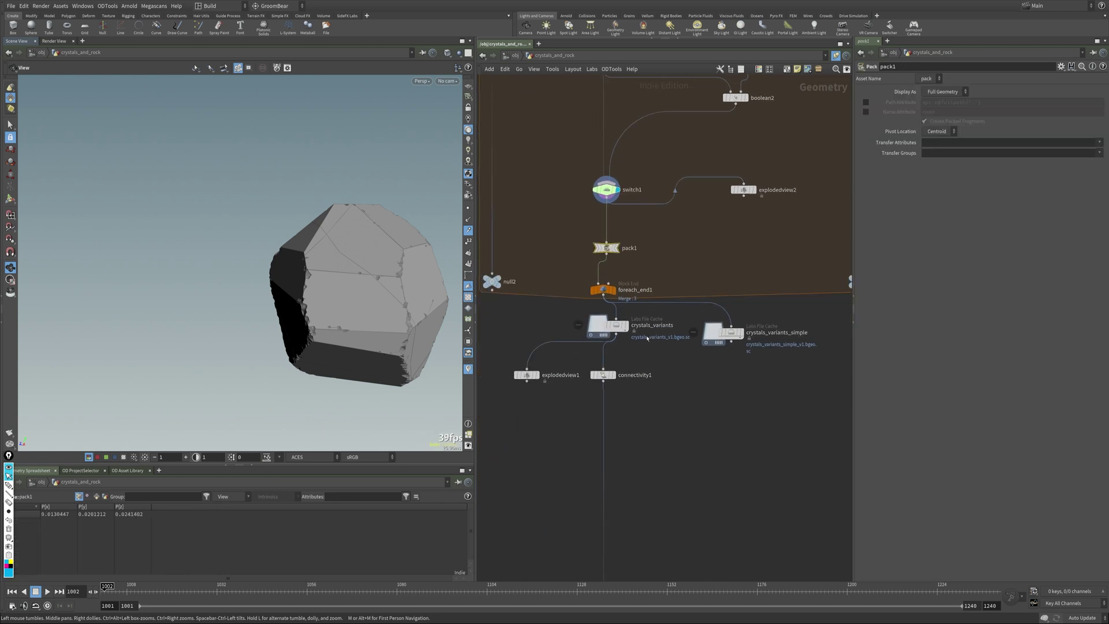
{"action": "left_click", "coordinate": [618, 326]}
{"action": "key", "text": "f"}
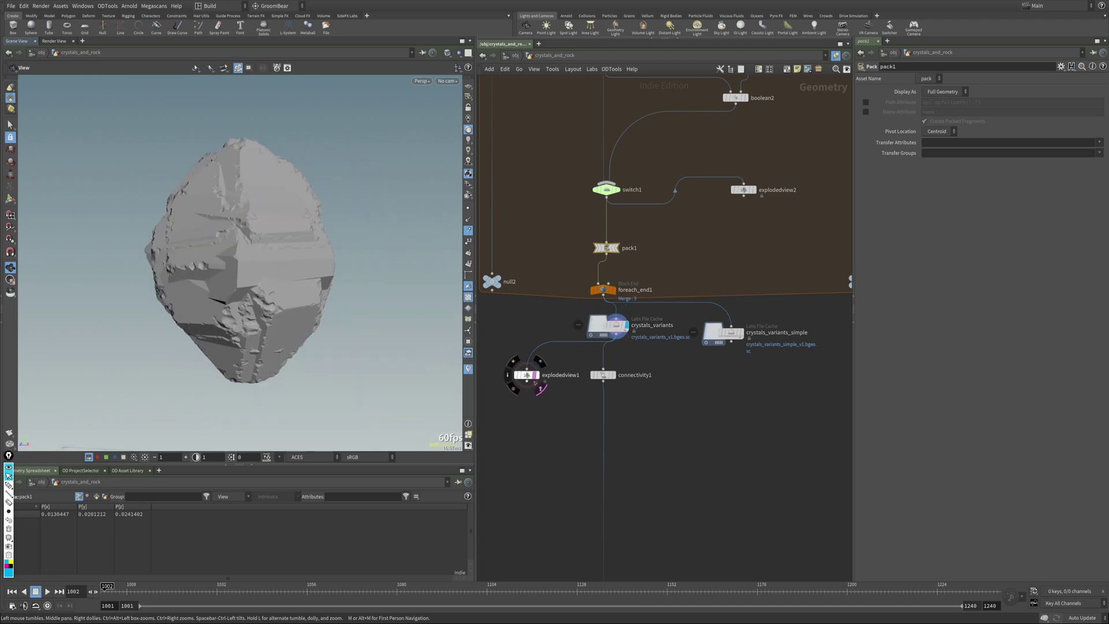
Step: Display explodedview1's spread-out rock variants and frame them all
{"action": "left_click", "coordinate": [529, 374]}
{"action": "key", "text": "f"}
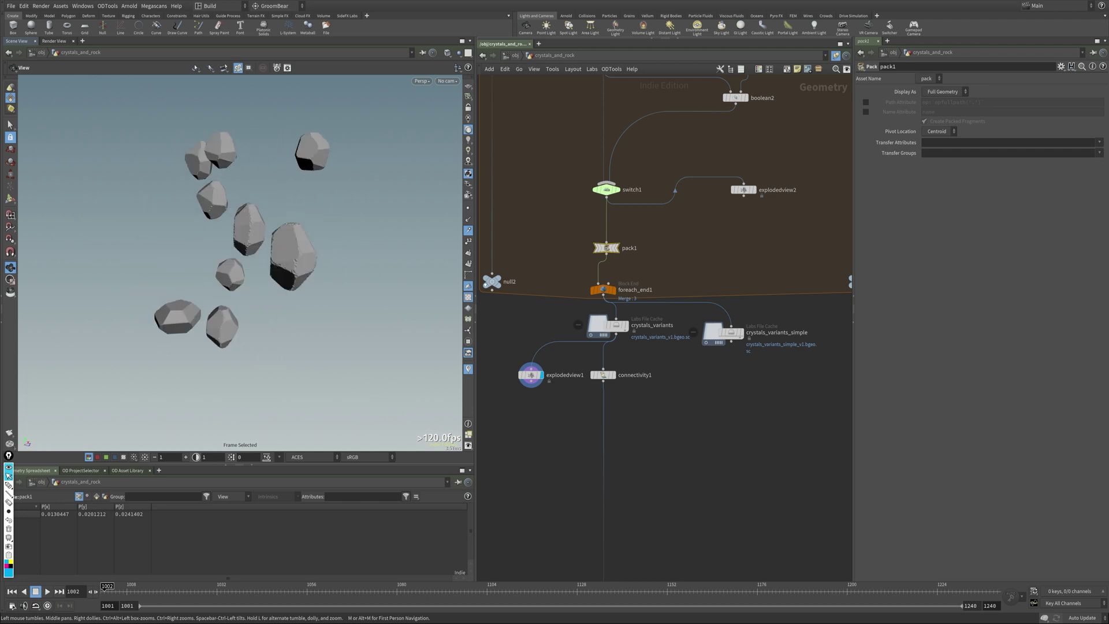
{"action": "middle_click_drag", "start_coordinate": [723, 568], "coordinate": [632, 298]}
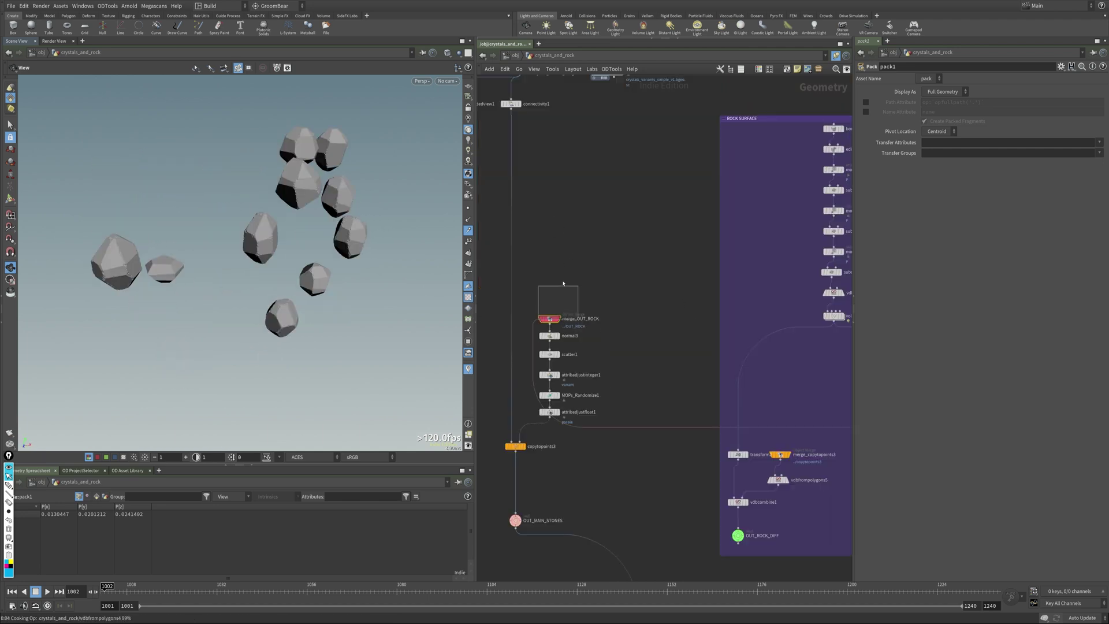
Step: Preview the ROCK SURFACE chain from box1 through the edit and first mountain noise
{"action": "left_click_drag", "start_coordinate": [569, 291], "coordinate": [583, 284]}
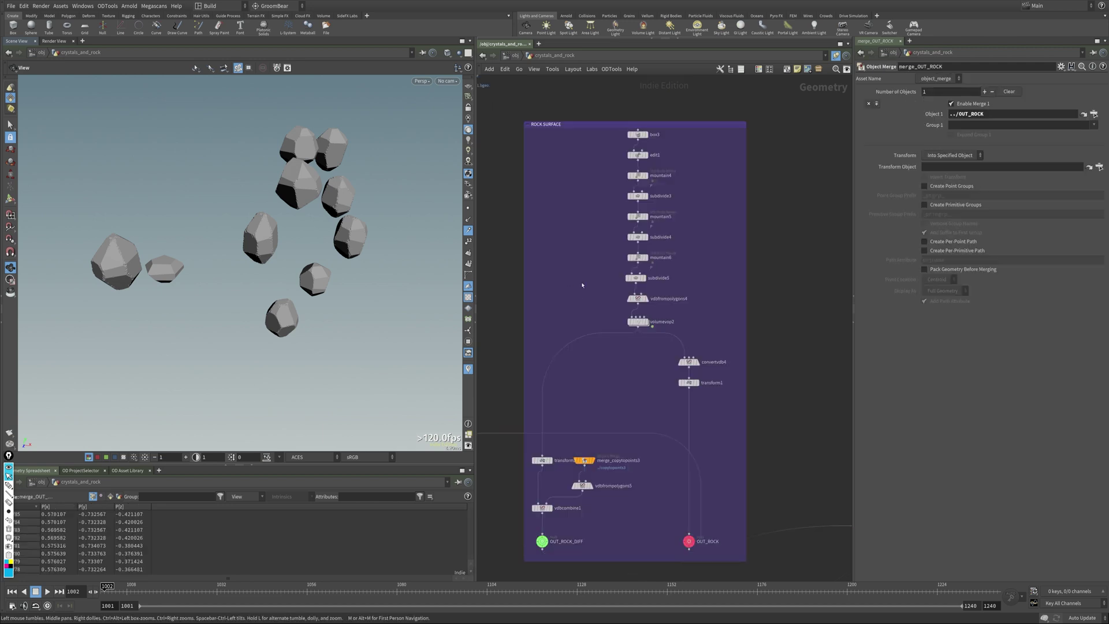
{"action": "left_click", "coordinate": [645, 139]}
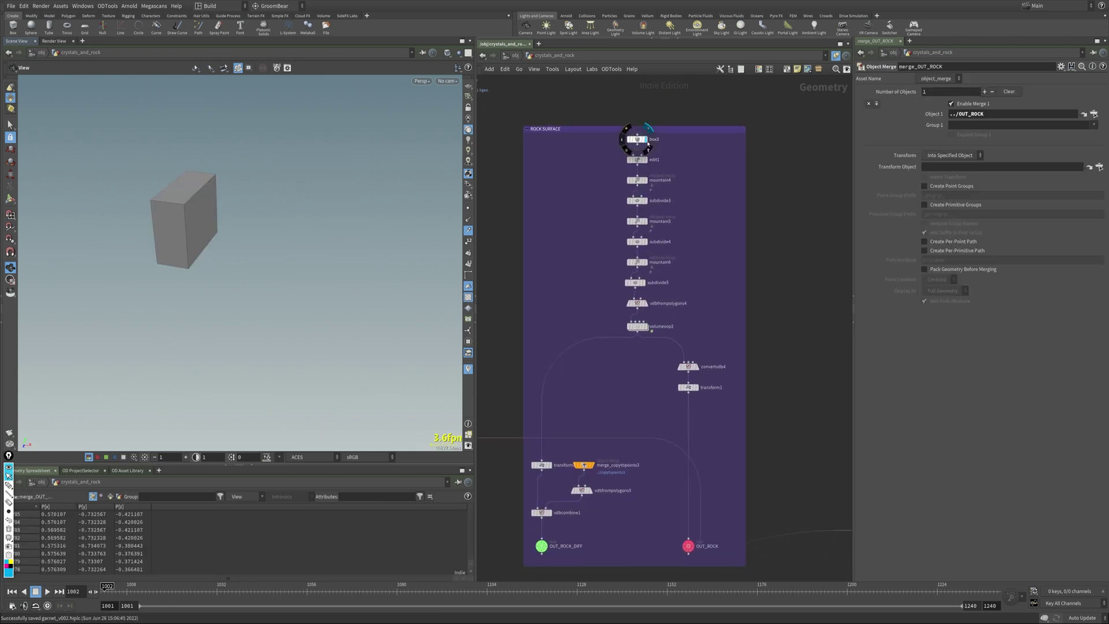
{"action": "key", "text": "f"}
{"action": "left_click_drag", "start_coordinate": [271, 272], "coordinate": [330, 260]}
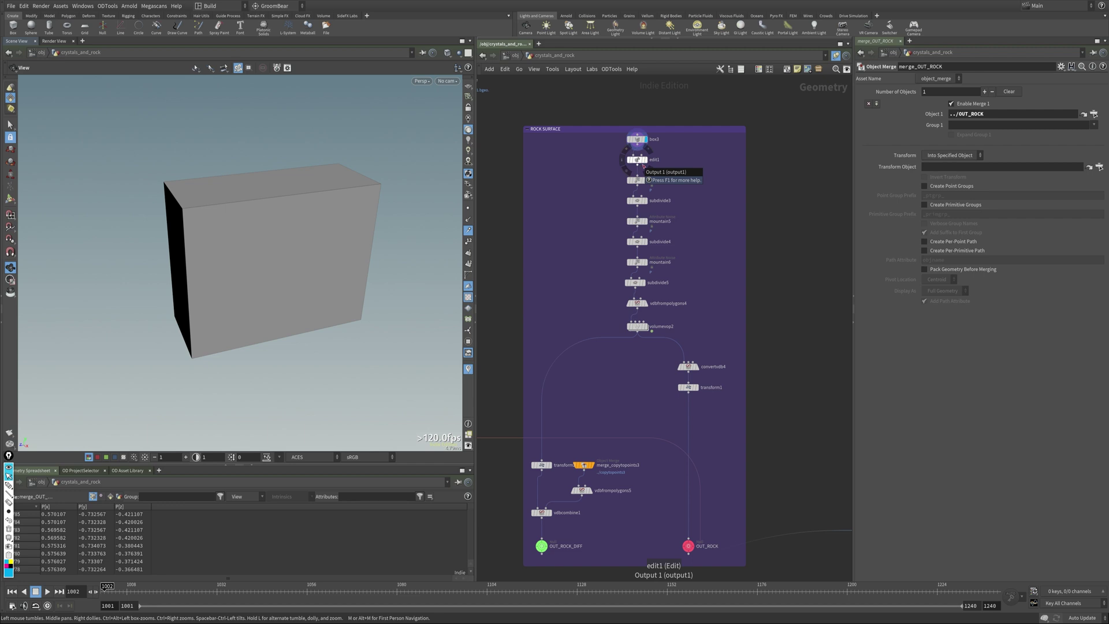
{"action": "left_click", "coordinate": [645, 160]}
{"action": "left_click_drag", "start_coordinate": [217, 374], "coordinate": [315, 291]}
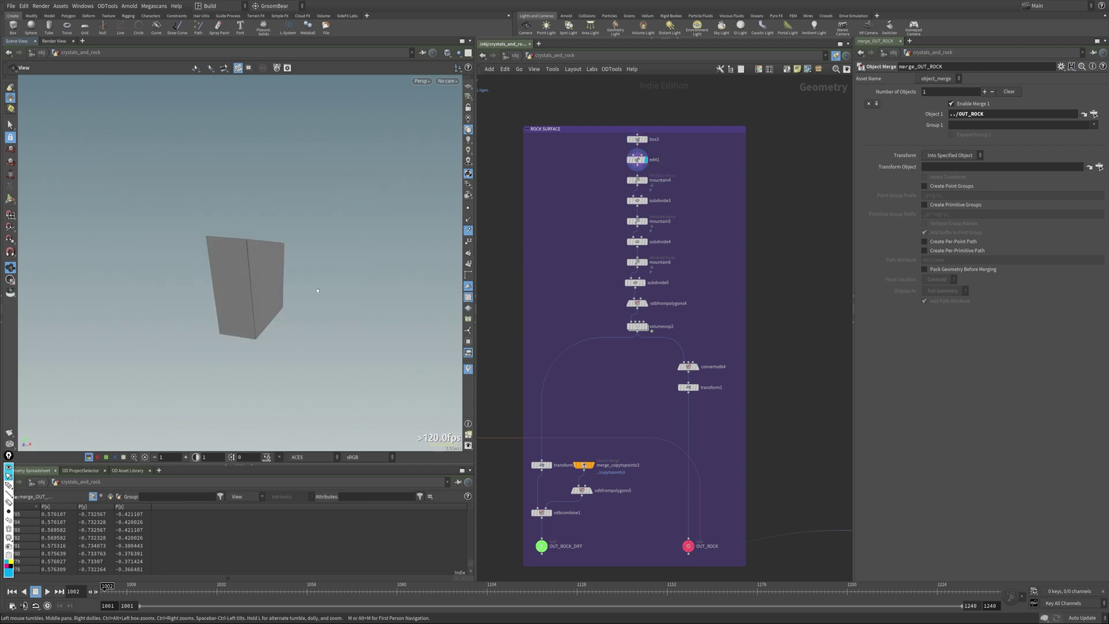
{"action": "left_click", "coordinate": [637, 180]}
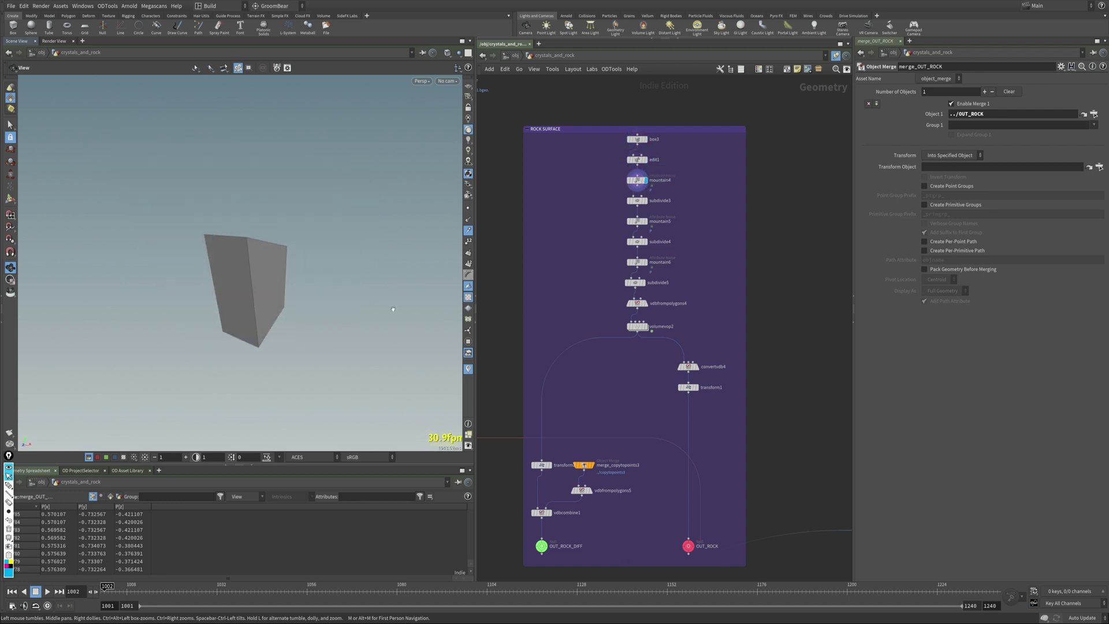
{"action": "mouse_move", "coordinate": [389, 309]}
{"action": "left_mouse_down"}
{"action": "mouse_move", "coordinate": [333, 412]}
{"action": "mouse_move", "coordinate": [376, 315]}
{"action": "left_mouse_up"}
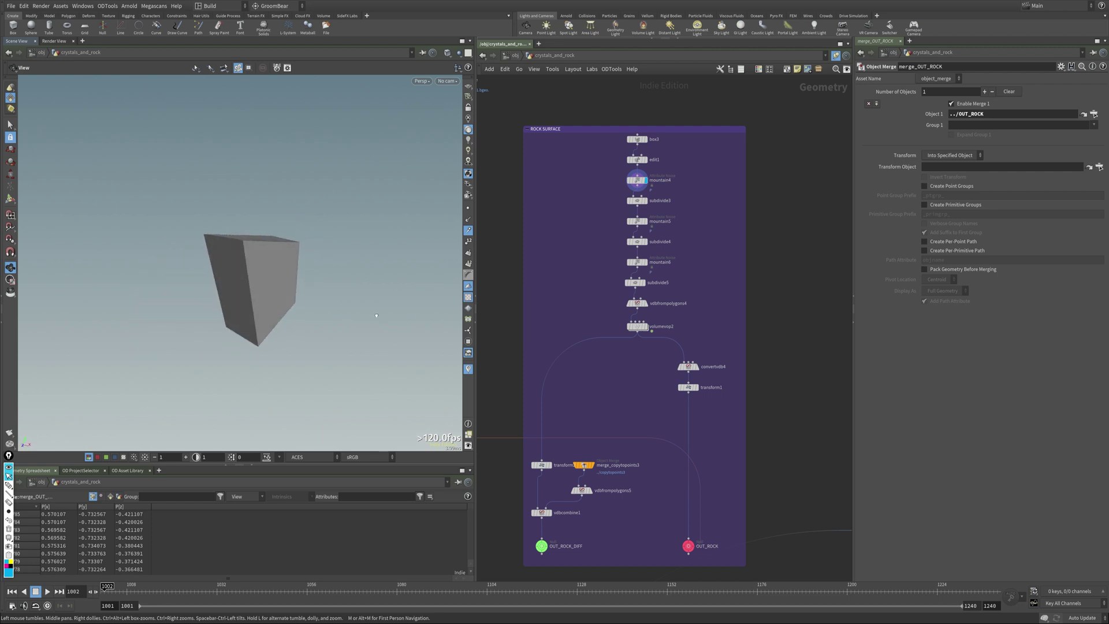
Step: Step the display through each subdivide and mountain node to volumevop2's detailed rock
{"action": "left_click", "coordinate": [637, 201]}
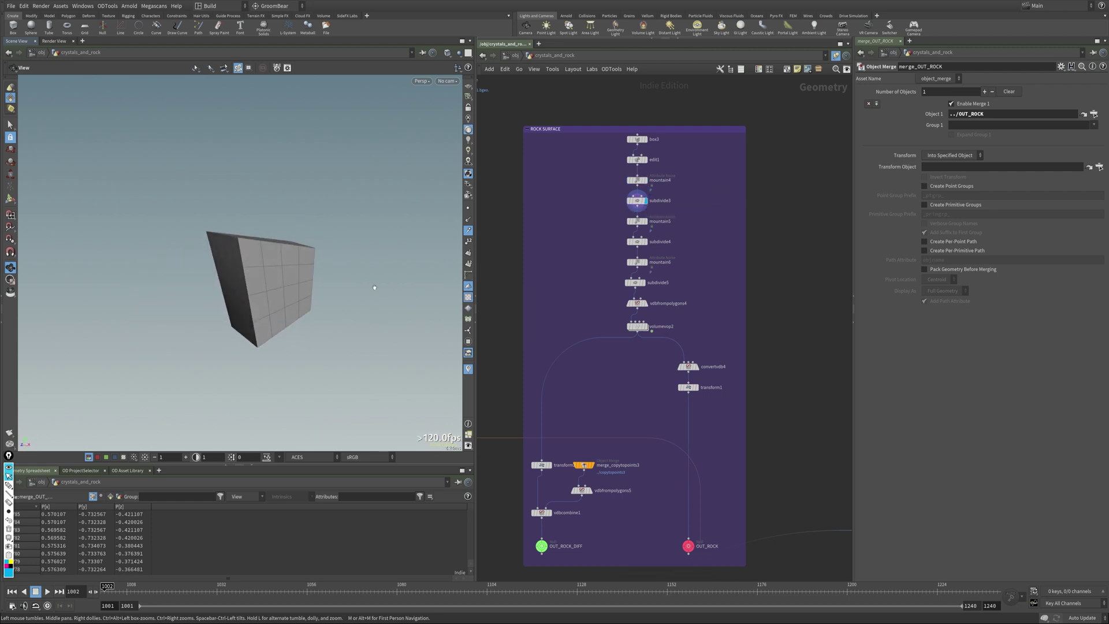
{"action": "left_click", "coordinate": [637, 221]}
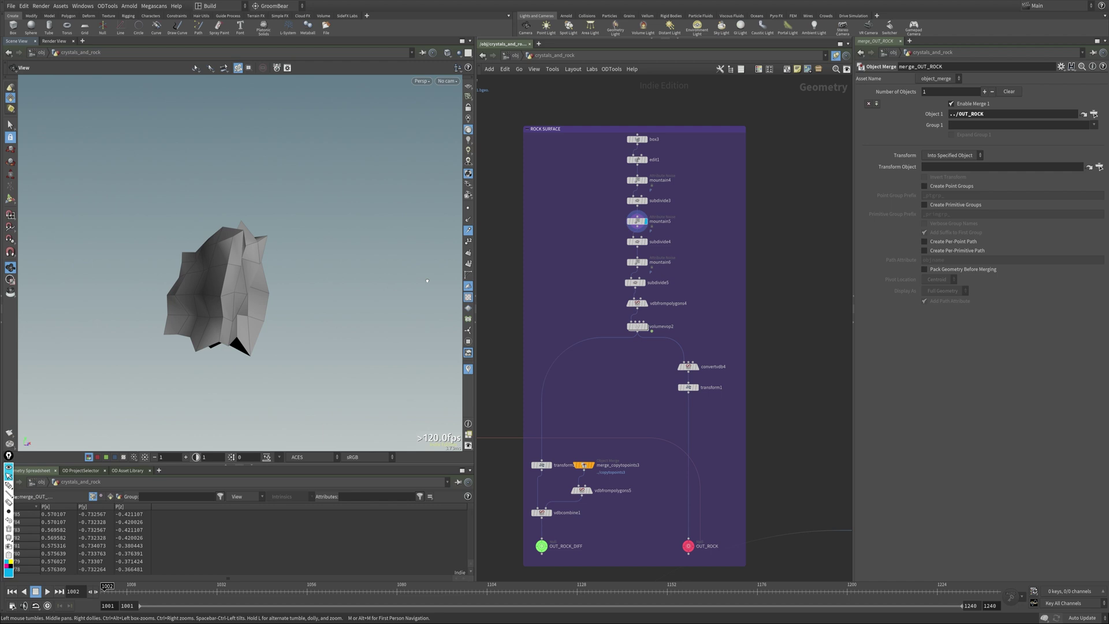
{"action": "left_click", "coordinate": [637, 242]}
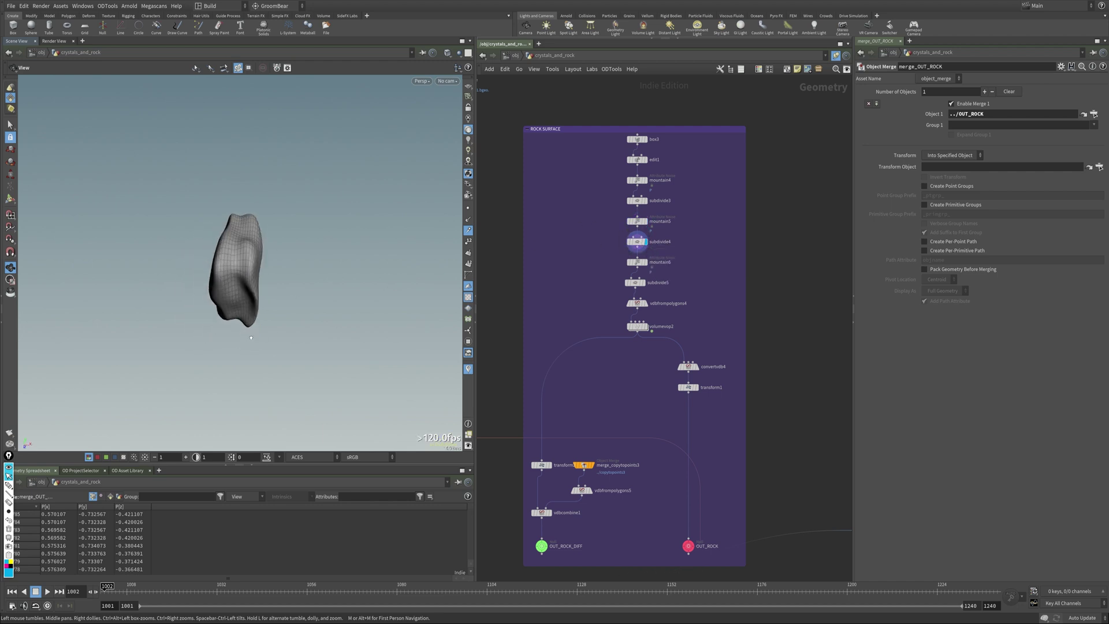
{"action": "left_click", "coordinate": [637, 262]}
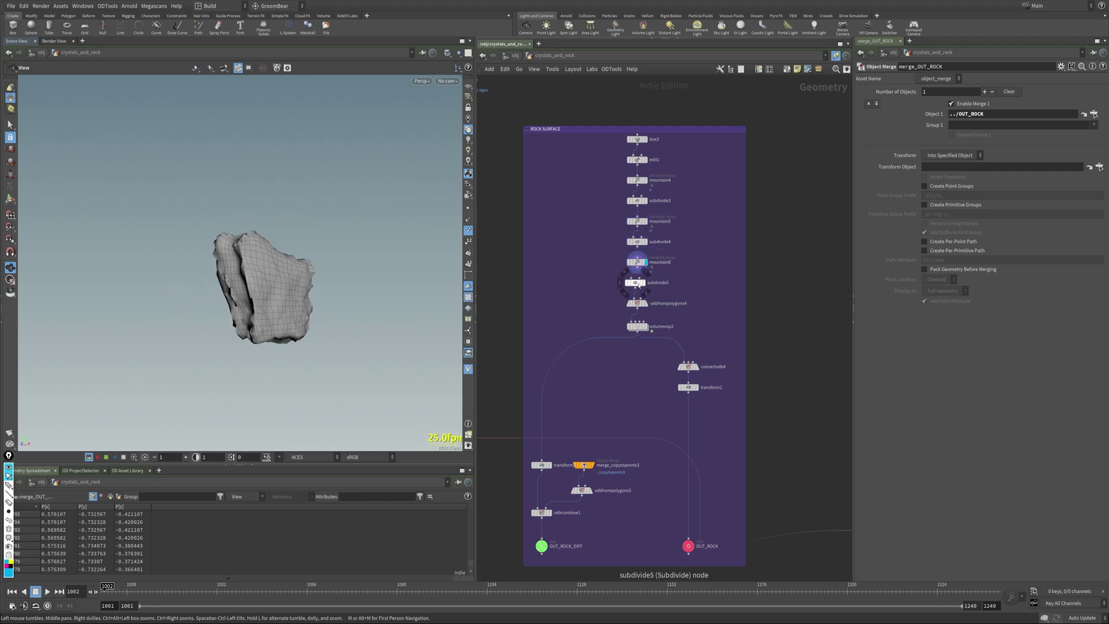
{"action": "left_click", "coordinate": [637, 283]}
{"action": "left_click", "coordinate": [637, 302]}
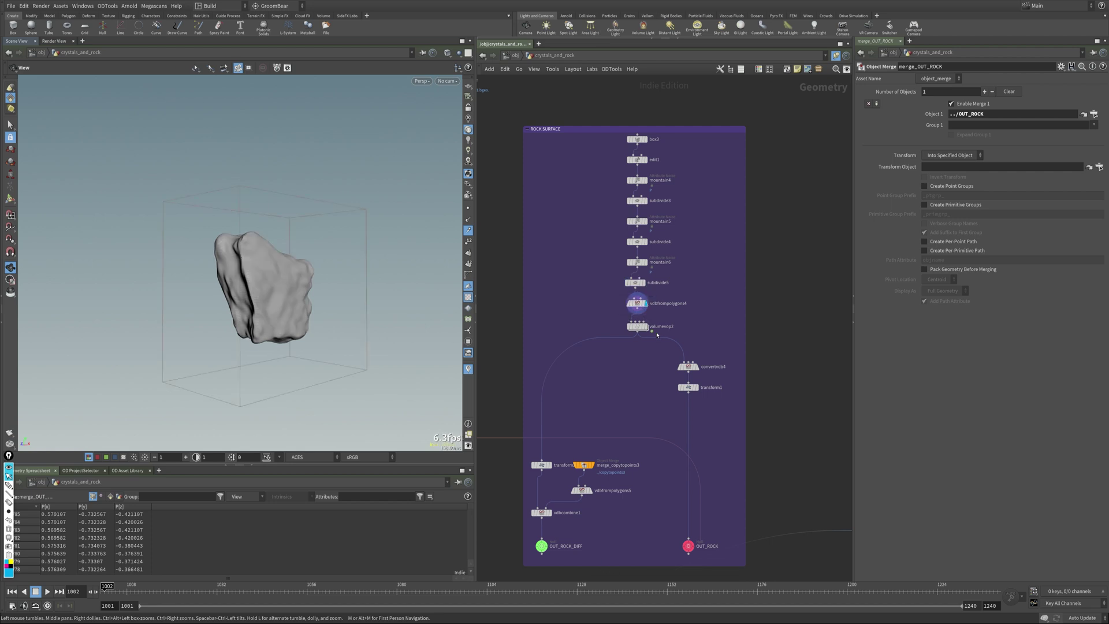
{"action": "left_click", "coordinate": [642, 326]}
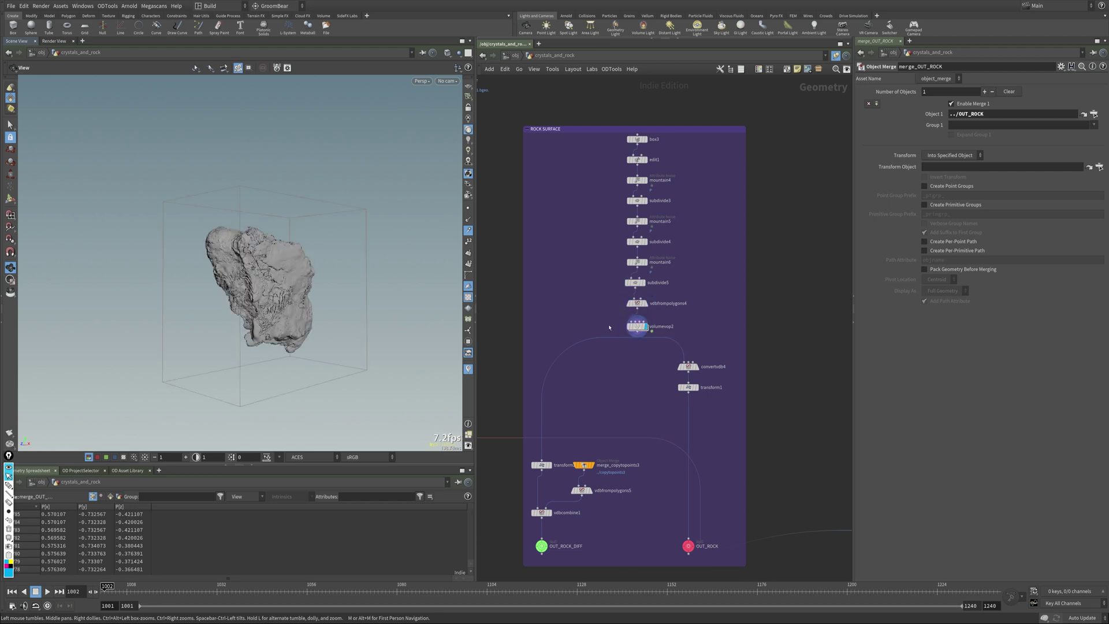
{"action": "mouse_move", "coordinate": [455, 327]}
{"action": "left_mouse_down"}
{"action": "mouse_move", "coordinate": [397, 285]}
{"action": "mouse_move", "coordinate": [322, 328]}
{"action": "left_mouse_up"}
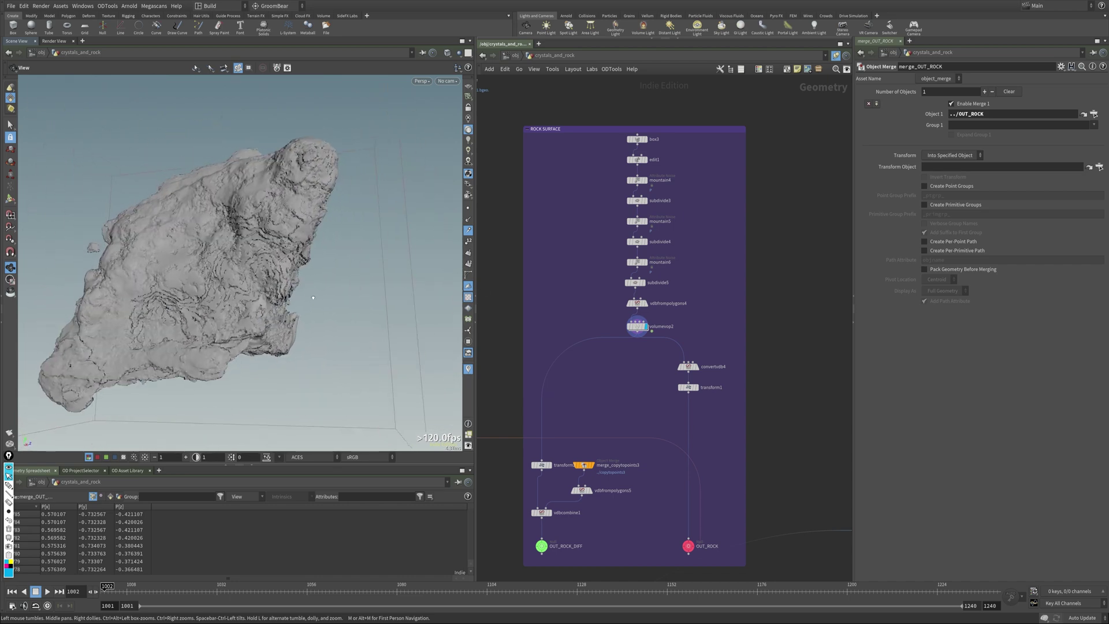
{"action": "left_click", "coordinate": [639, 327]}
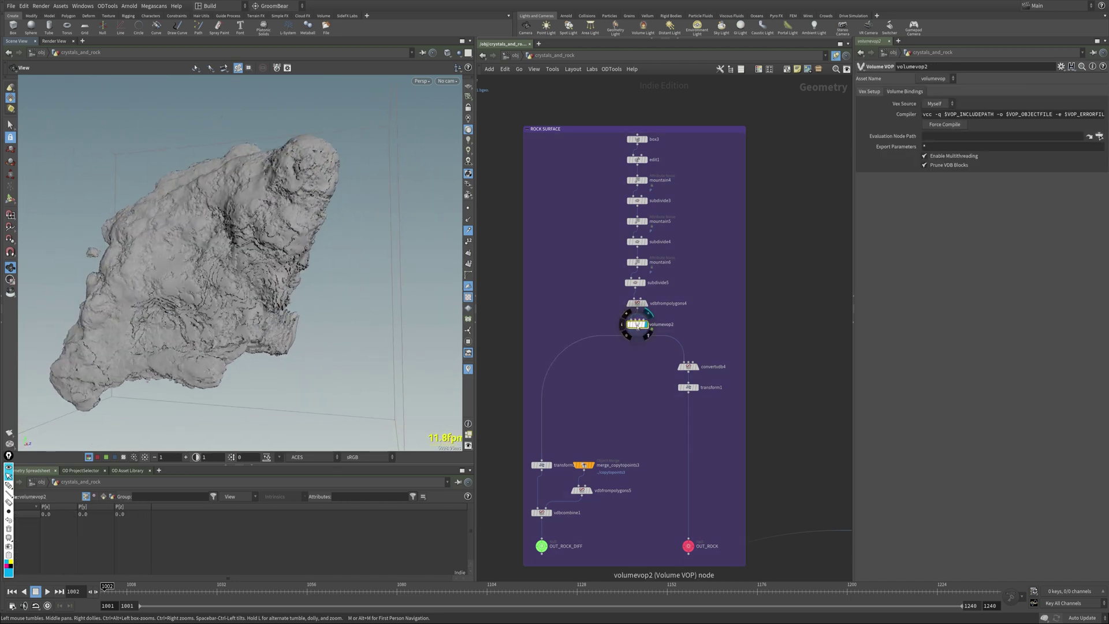
{"action": "double_click", "coordinate": [639, 326]}
{"action": "scroll", "coordinate": [639, 327], "scroll_direction": "up", "scroll_amount": 3}
{"action": "scroll", "coordinate": [639, 320], "scroll_direction": "up", "scroll_amount": 3}
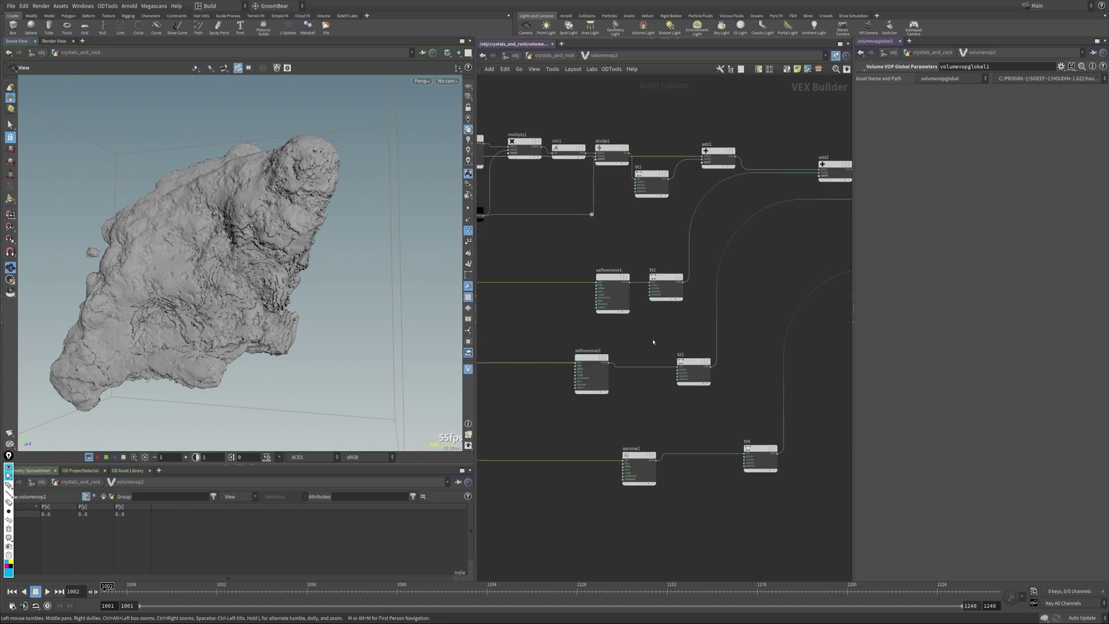
{"action": "left_click_drag", "start_coordinate": [562, 260], "coordinate": [641, 294]}
{"action": "left_click_drag", "start_coordinate": [541, 340], "coordinate": [711, 395]}
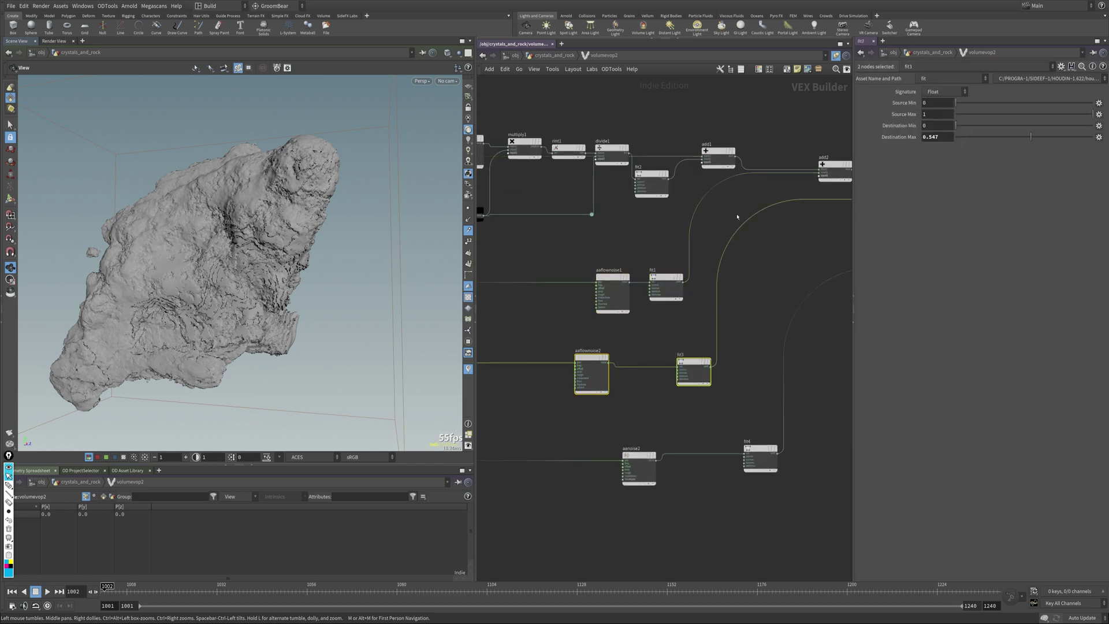
{"action": "middle_click_drag", "start_coordinate": [735, 198], "coordinate": [620, 198]}
{"action": "middle_click_drag", "start_coordinate": [803, 337], "coordinate": [840, 233]}
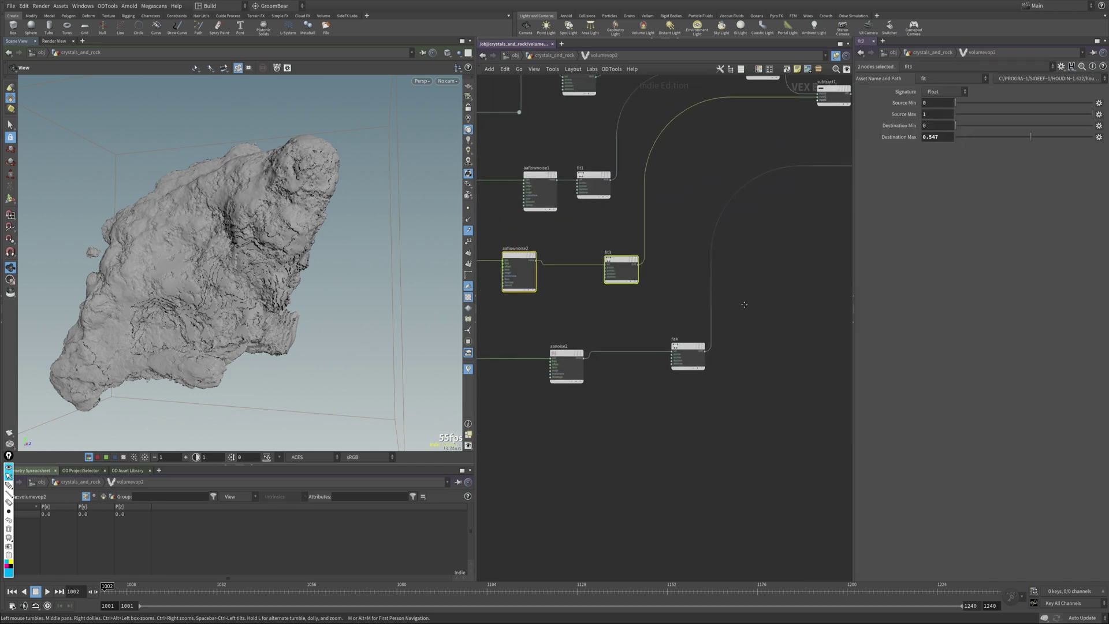
{"action": "left_click_drag", "start_coordinate": [566, 350], "coordinate": [617, 350]}
{"action": "middle_click_drag", "start_coordinate": [575, 317], "coordinate": [579, 193]}
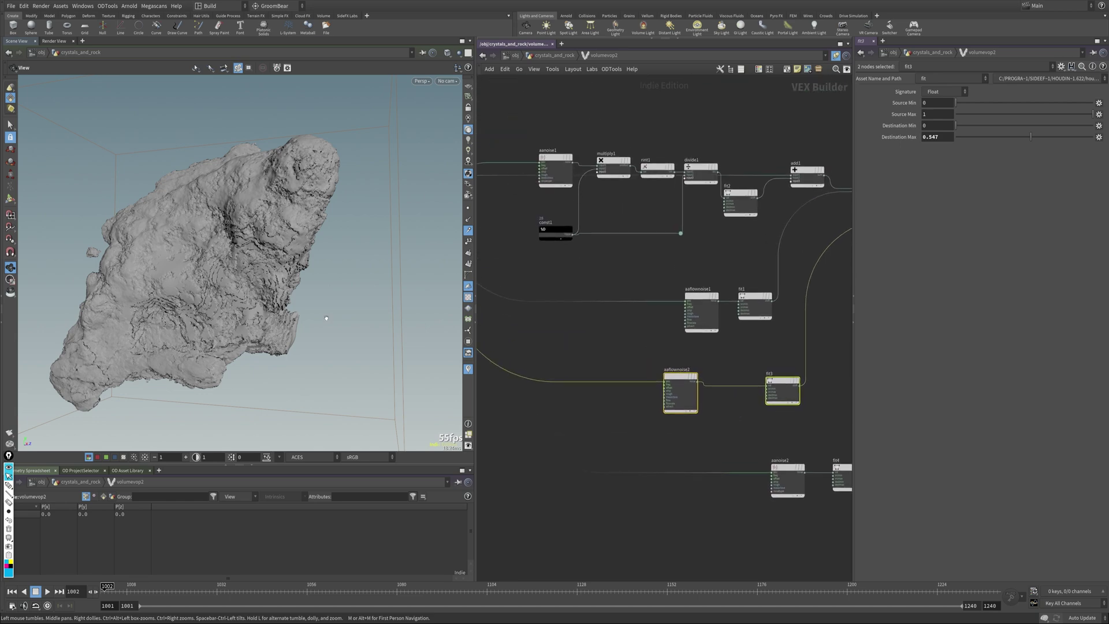
{"action": "left_click_drag", "start_coordinate": [326, 319], "coordinate": [253, 235]}
{"action": "scroll", "coordinate": [731, 273], "scroll_direction": "down", "scroll_amount": 3}
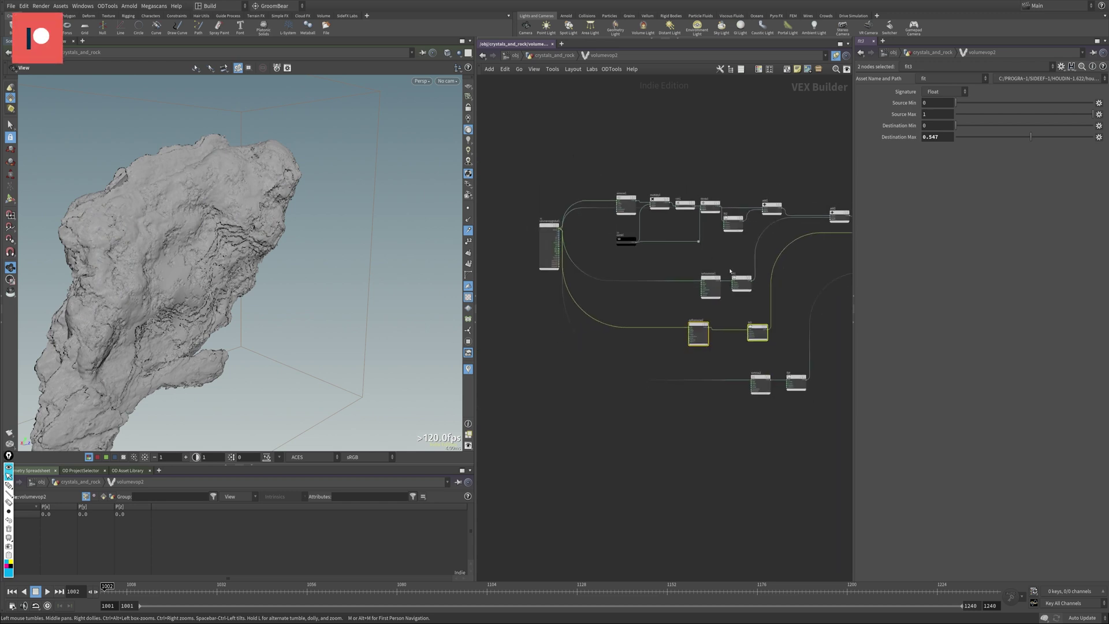
{"action": "middle_click_drag", "start_coordinate": [731, 272], "coordinate": [621, 262]}
{"action": "middle_click_drag", "start_coordinate": [719, 198], "coordinate": [684, 192]}
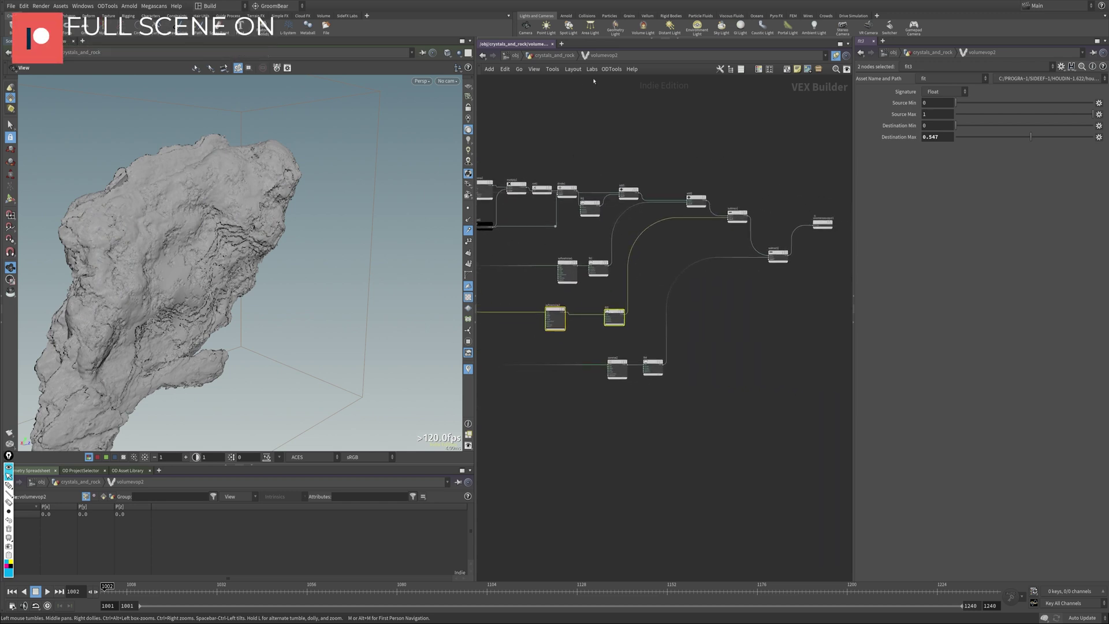
{"action": "scroll", "coordinate": [537, 251], "scroll_direction": "up", "scroll_amount": 3}
{"action": "scroll", "coordinate": [586, 300], "scroll_direction": "down", "scroll_amount": 2}
{"action": "scroll", "coordinate": [586, 299], "scroll_direction": "down", "scroll_amount": 1}
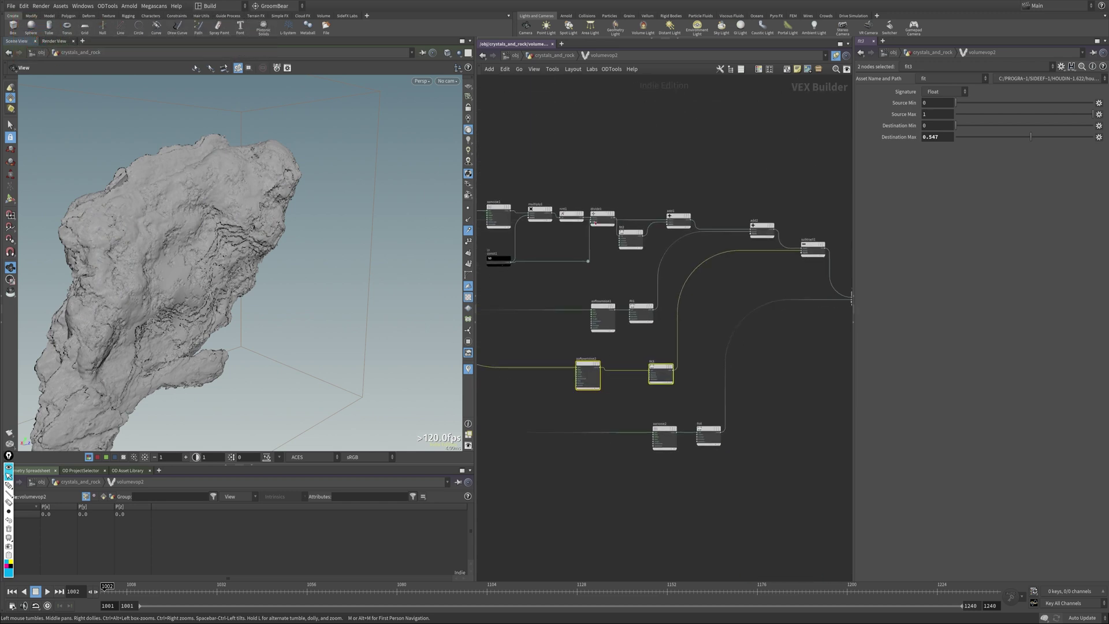
{"action": "left_click", "coordinate": [572, 68]}
{"action": "left_click", "coordinate": [553, 55]}
Step: Preview the rock converted to polygons, its transform, and the final OUT_ROCK output
{"action": "middle_click_drag", "start_coordinate": [621, 425], "coordinate": [569, 342]}
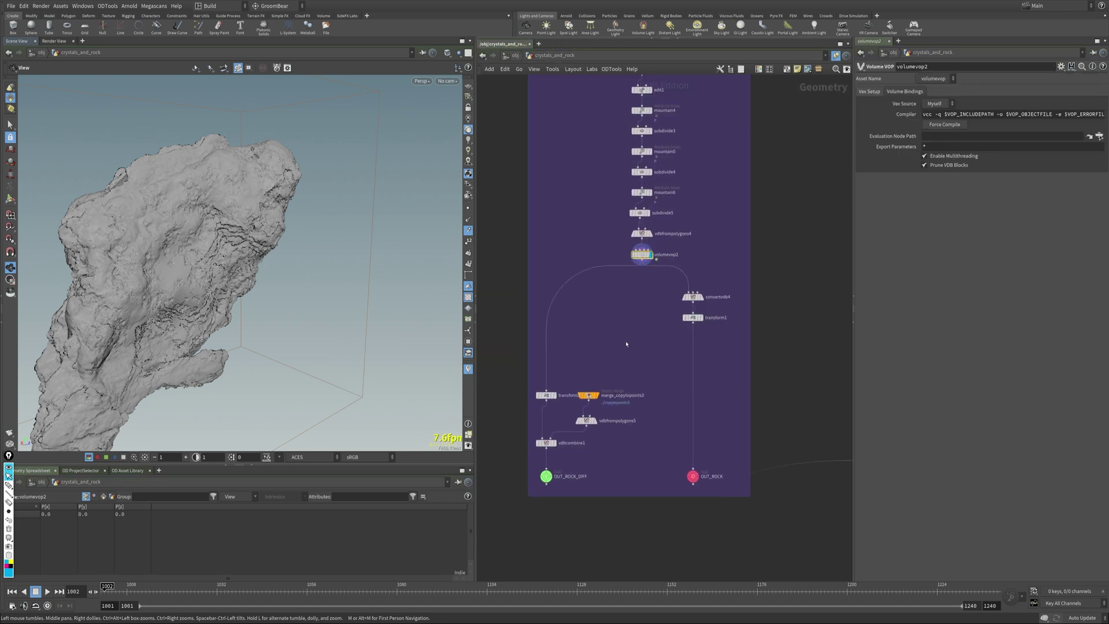
{"action": "left_click", "coordinate": [644, 283]}
{"action": "mouse_move", "coordinate": [313, 282]}
{"action": "left_mouse_down"}
{"action": "mouse_move", "coordinate": [249, 263]}
{"action": "mouse_move", "coordinate": [216, 278]}
{"action": "left_mouse_up"}
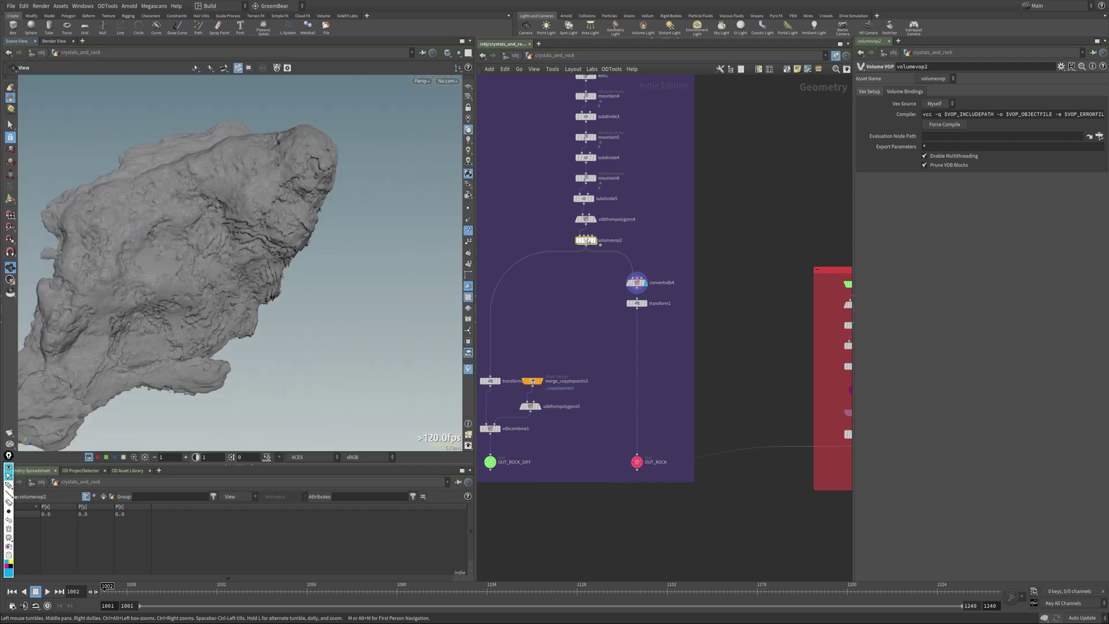
{"action": "left_click", "coordinate": [643, 302]}
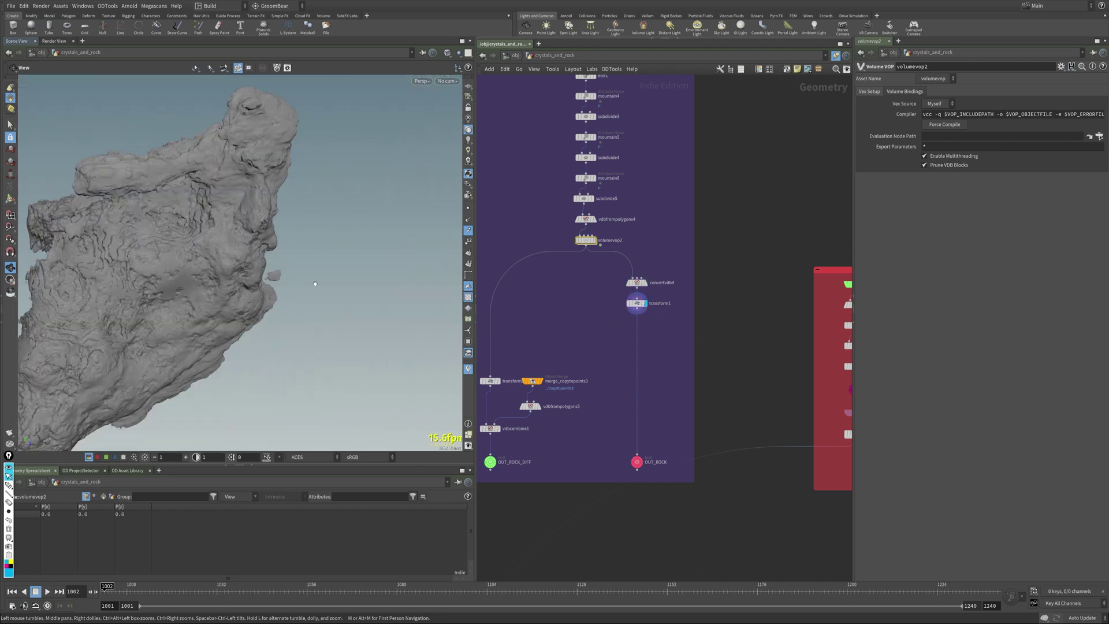
{"action": "left_click_drag", "start_coordinate": [315, 284], "coordinate": [261, 260]}
{"action": "left_click", "coordinate": [646, 303]}
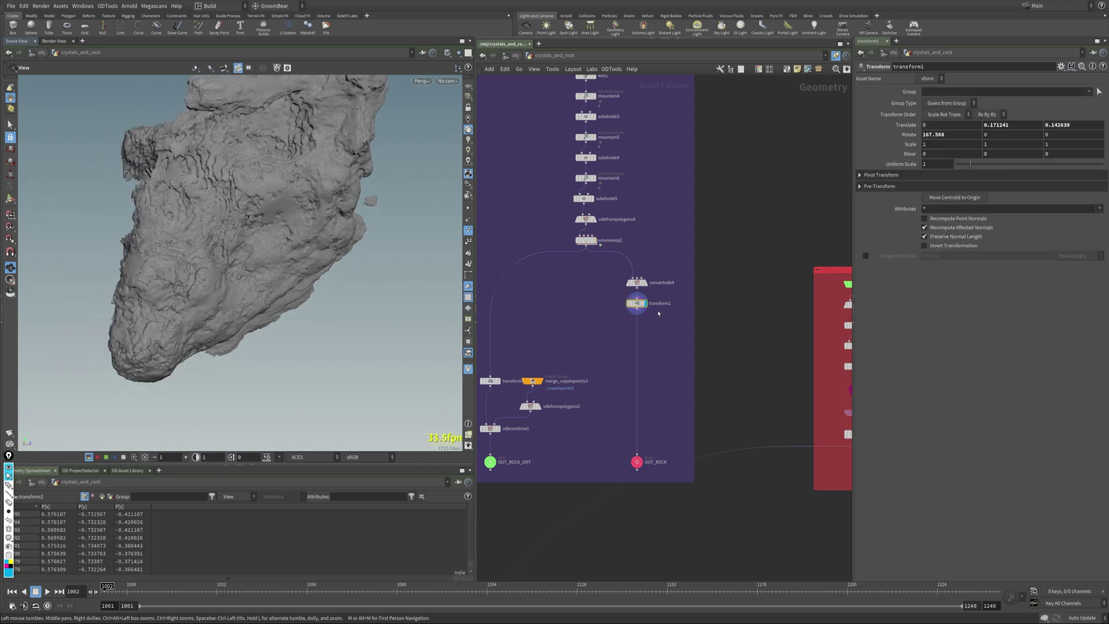
{"action": "left_click", "coordinate": [638, 465]}
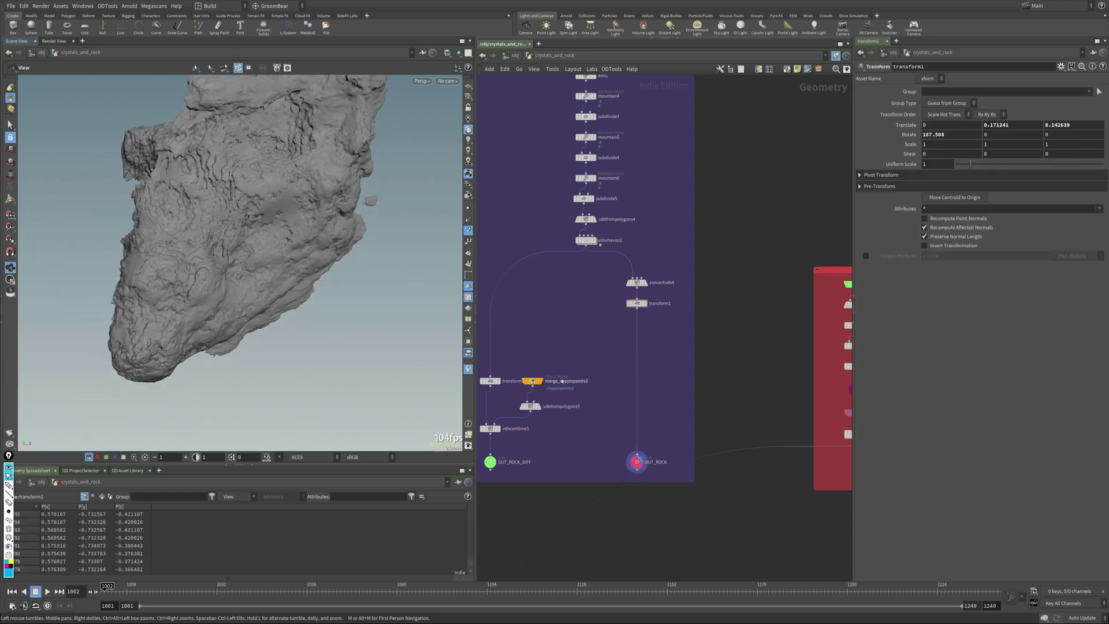
{"action": "scroll", "coordinate": [562, 381], "scroll_direction": "down", "scroll_amount": 4}
{"action": "scroll", "coordinate": [700, 326], "scroll_direction": "up", "scroll_amount": 5}
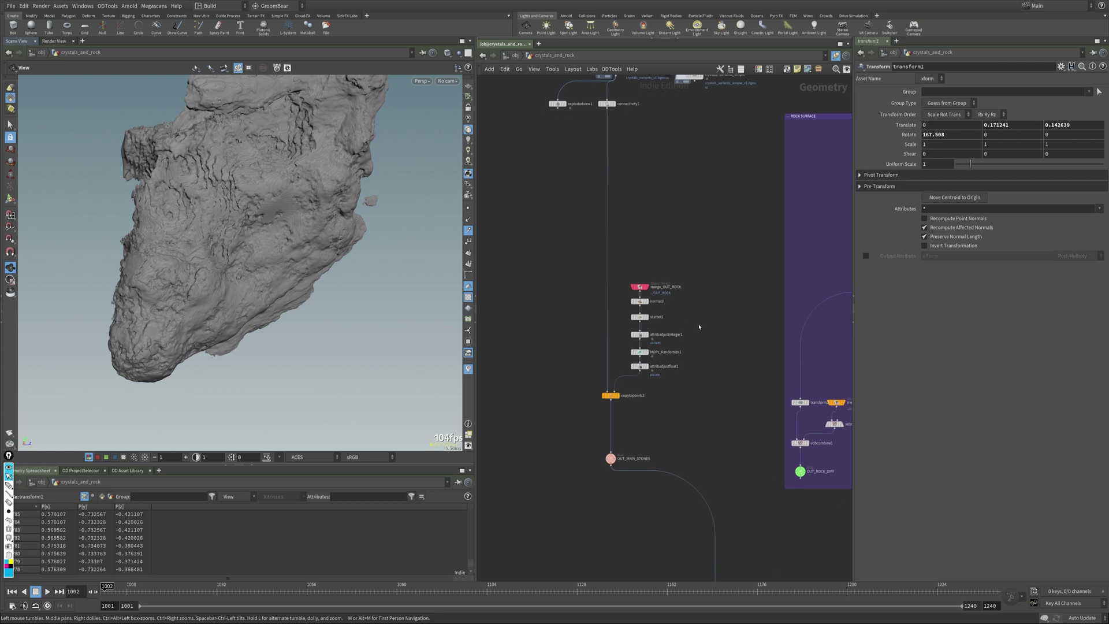
{"action": "scroll", "coordinate": [700, 326], "scroll_direction": "up", "scroll_amount": 2}
Step: Display the points scattered over the rock and their random variant attribute
{"action": "left_click", "coordinate": [616, 270]}
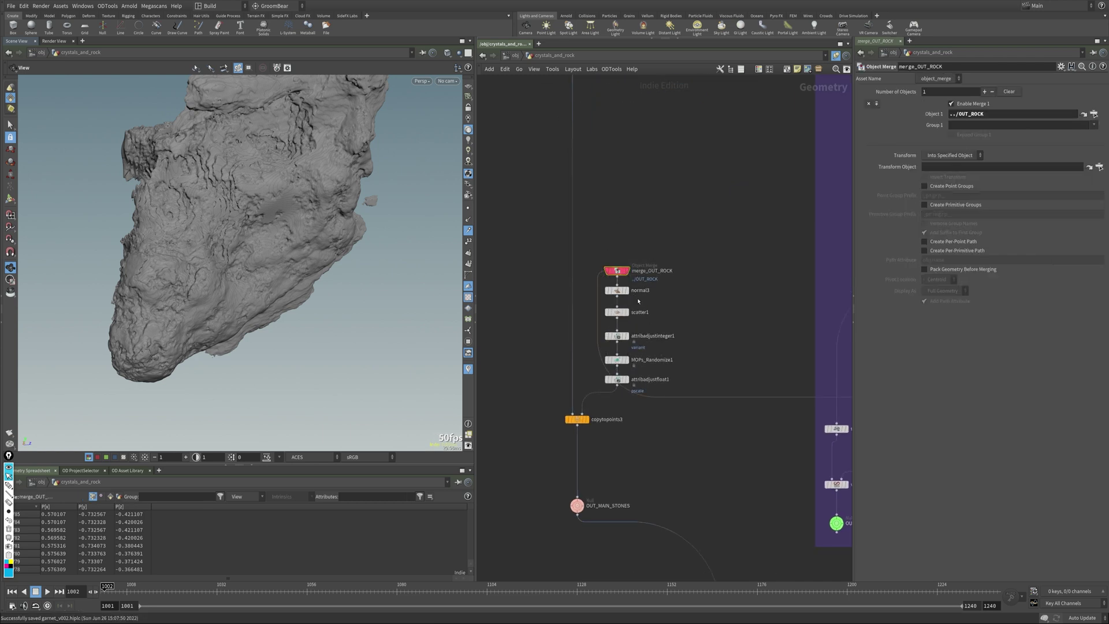
{"action": "left_click", "coordinate": [626, 312]}
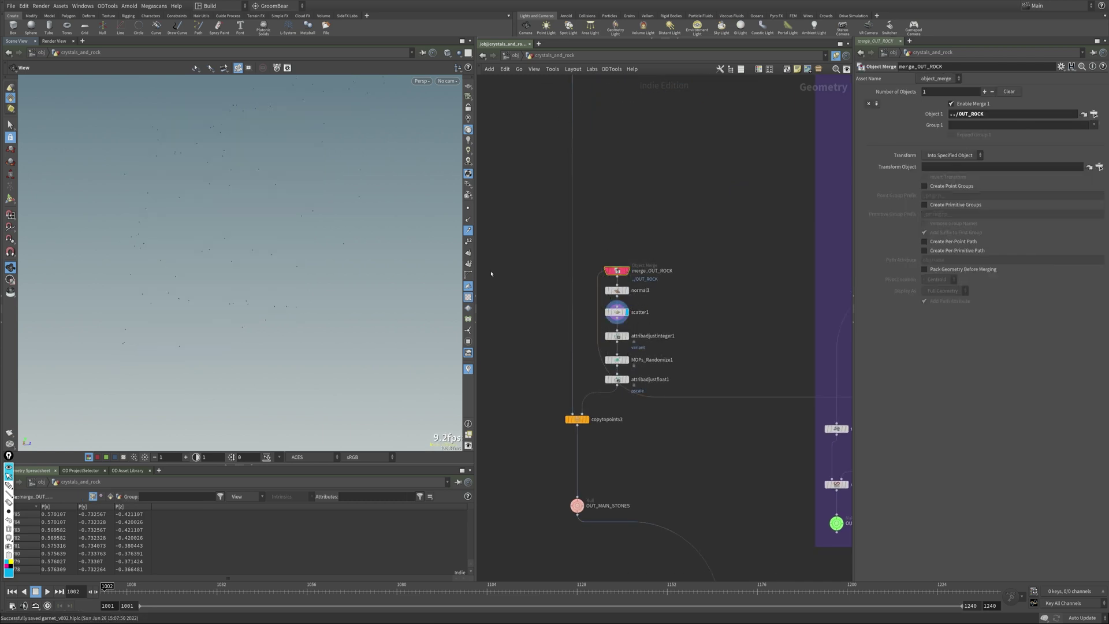
{"action": "left_click", "coordinate": [626, 335]}
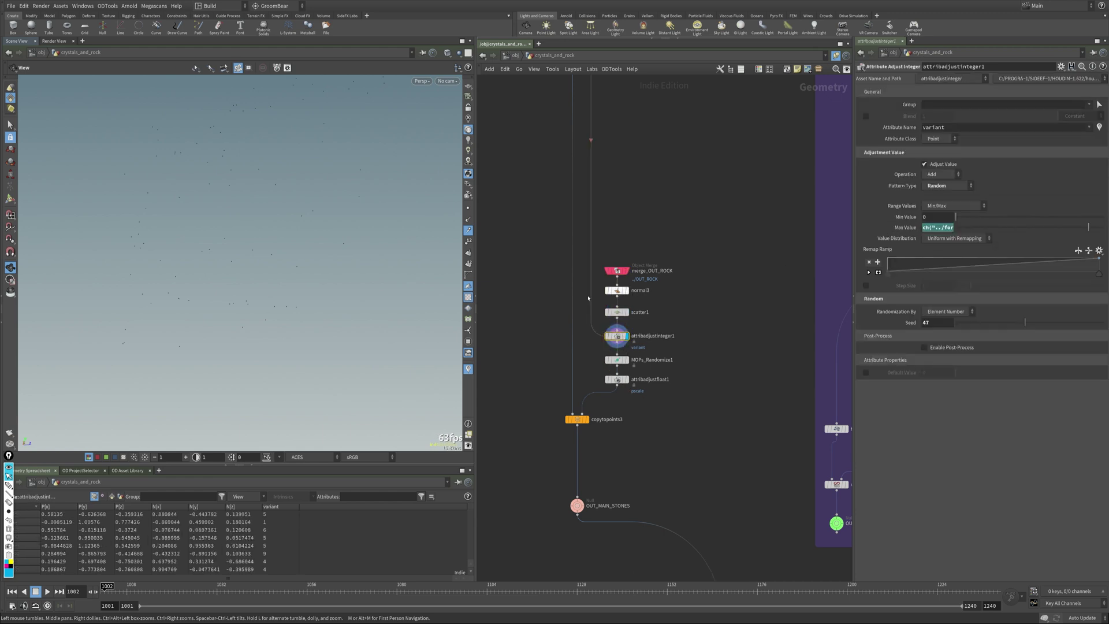
{"action": "middle_click_drag", "start_coordinate": [651, 189], "coordinate": [568, 371]}
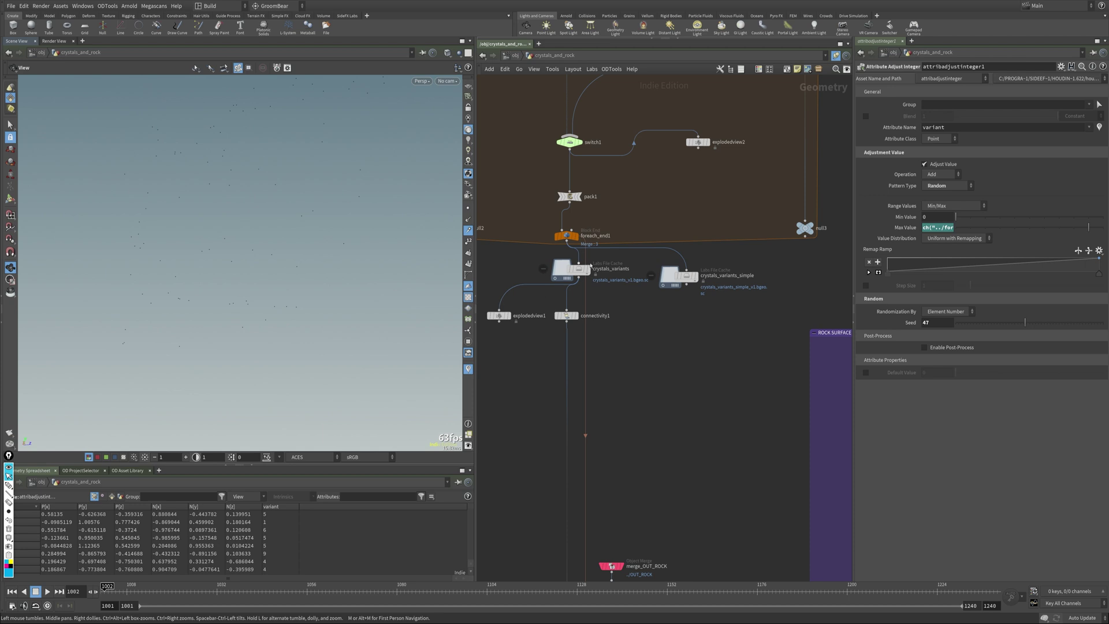
{"action": "middle_click_drag", "start_coordinate": [586, 433], "coordinate": [571, 357]}
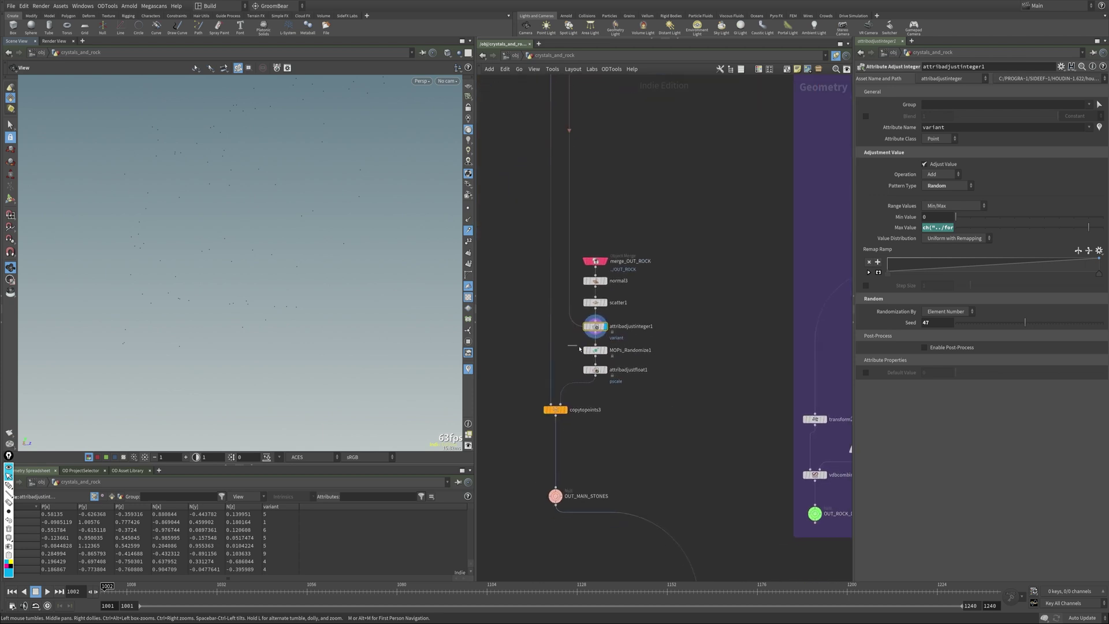
Step: Review MOPs_Randomize1 and the pscale adjustment, then display the rocks copied by copytopoints3
{"action": "left_click", "coordinate": [587, 350]}
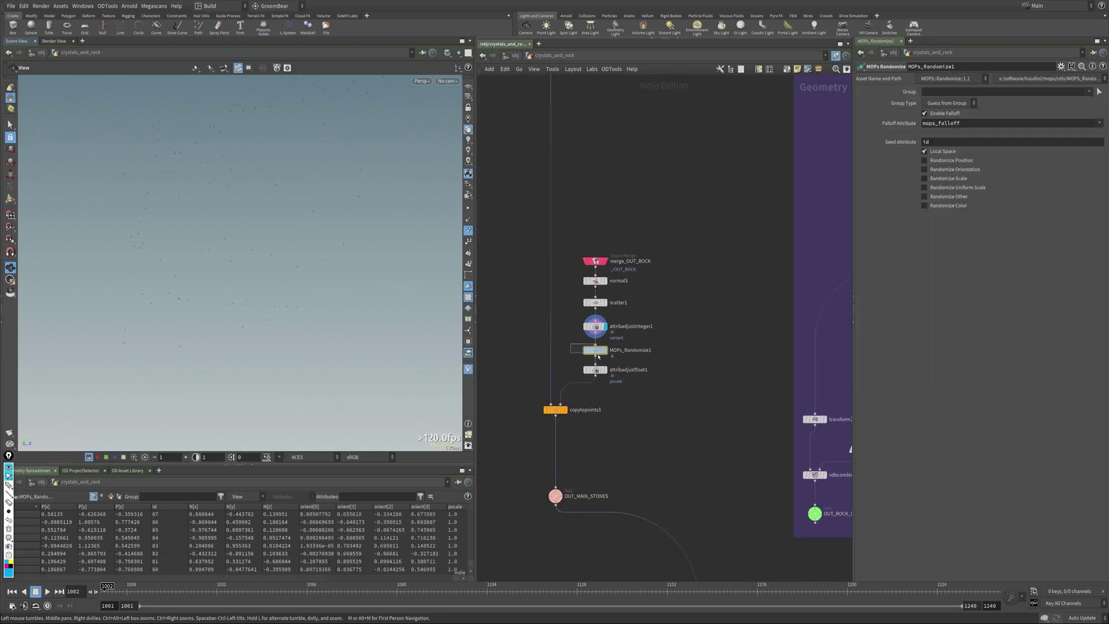
{"action": "left_click", "coordinate": [595, 370]}
{"action": "left_click", "coordinate": [561, 409]}
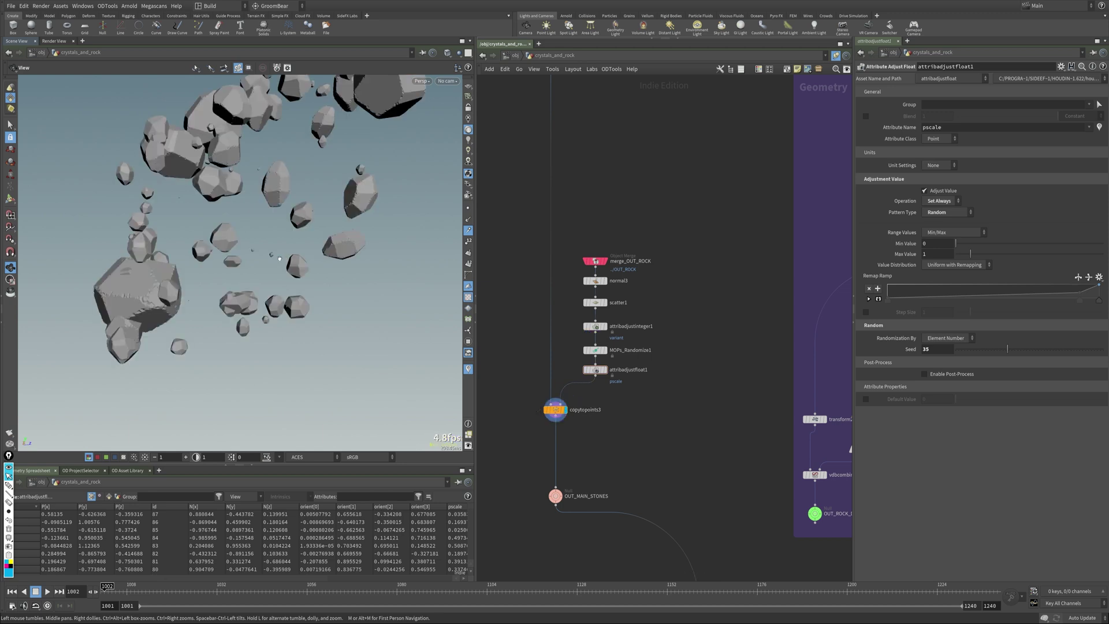
{"action": "key", "text": "f"}
{"action": "left_click_drag", "start_coordinate": [325, 276], "coordinate": [373, 260]}
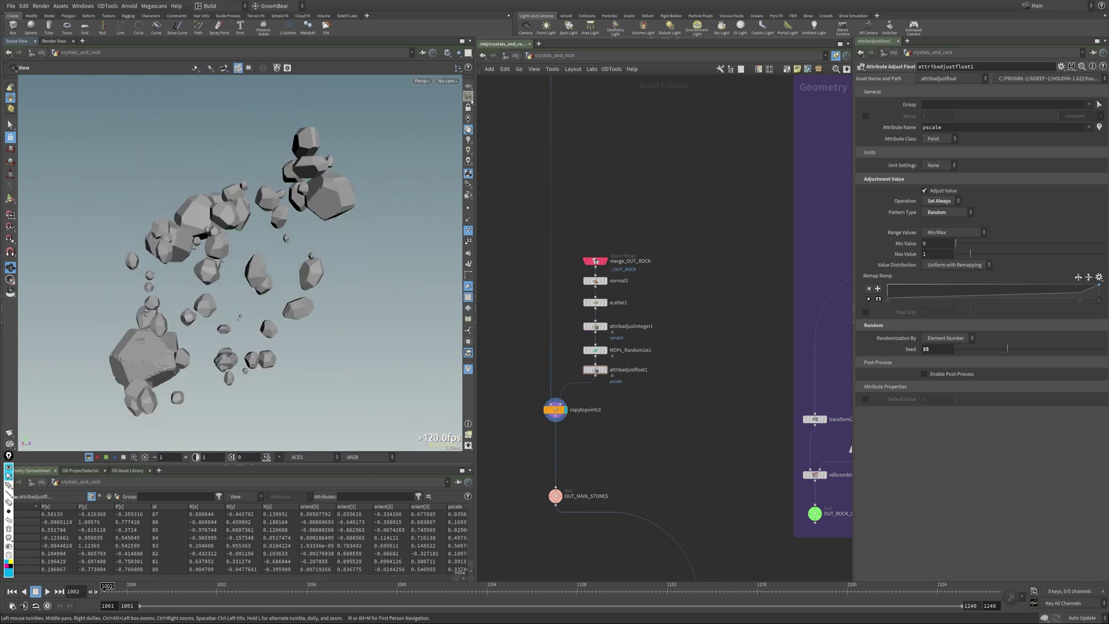
Step: Display merge_OUT_ROCK's full rock with crystals, then merge_OUT_BASEGEO's bare rock base
{"action": "middle_click_drag", "start_coordinate": [622, 450], "coordinate": [598, 362]}
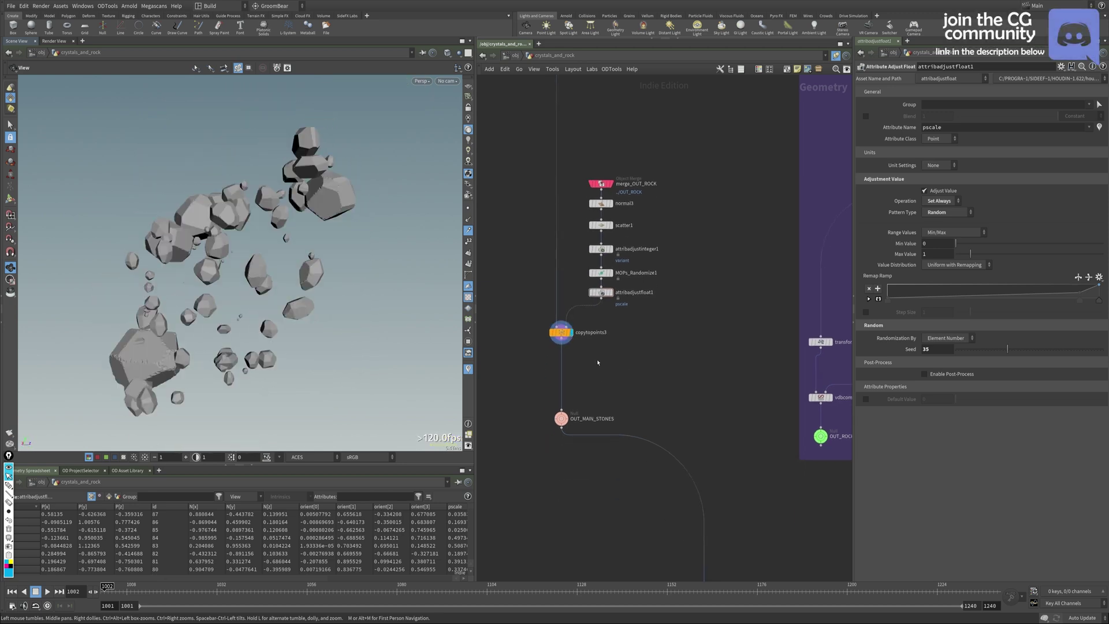
{"action": "left_click", "coordinate": [611, 184]}
{"action": "left_click_drag", "start_coordinate": [295, 315], "coordinate": [260, 286]}
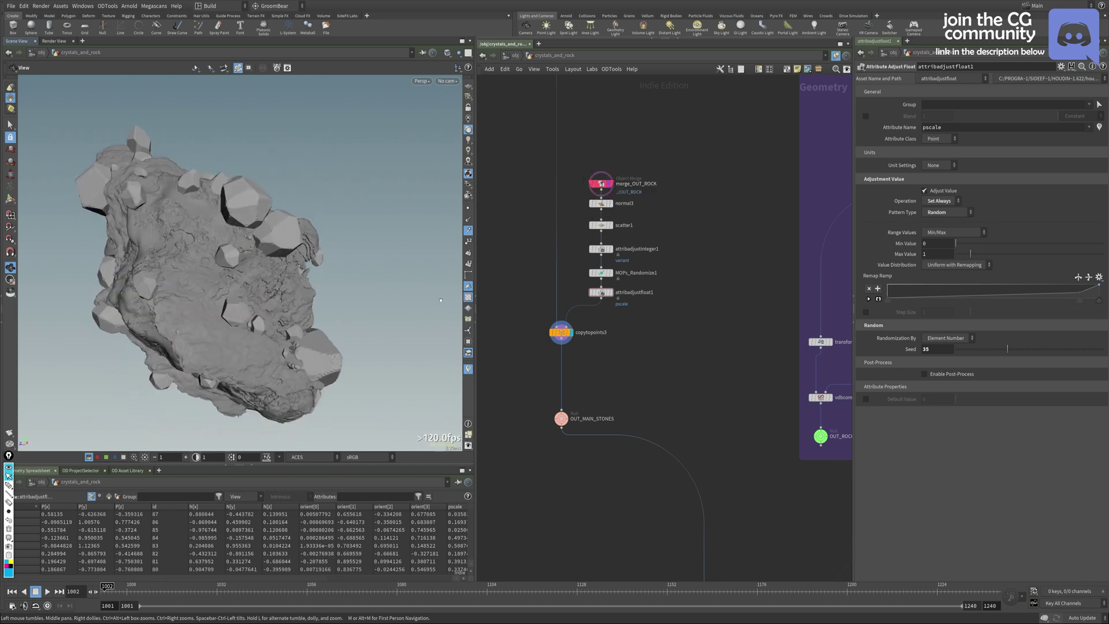
{"action": "middle_click_drag", "start_coordinate": [659, 433], "coordinate": [660, 174]}
{"action": "left_click", "coordinate": [698, 228]}
{"action": "scroll", "coordinate": [609, 302], "scroll_direction": "down", "scroll_amount": 2}
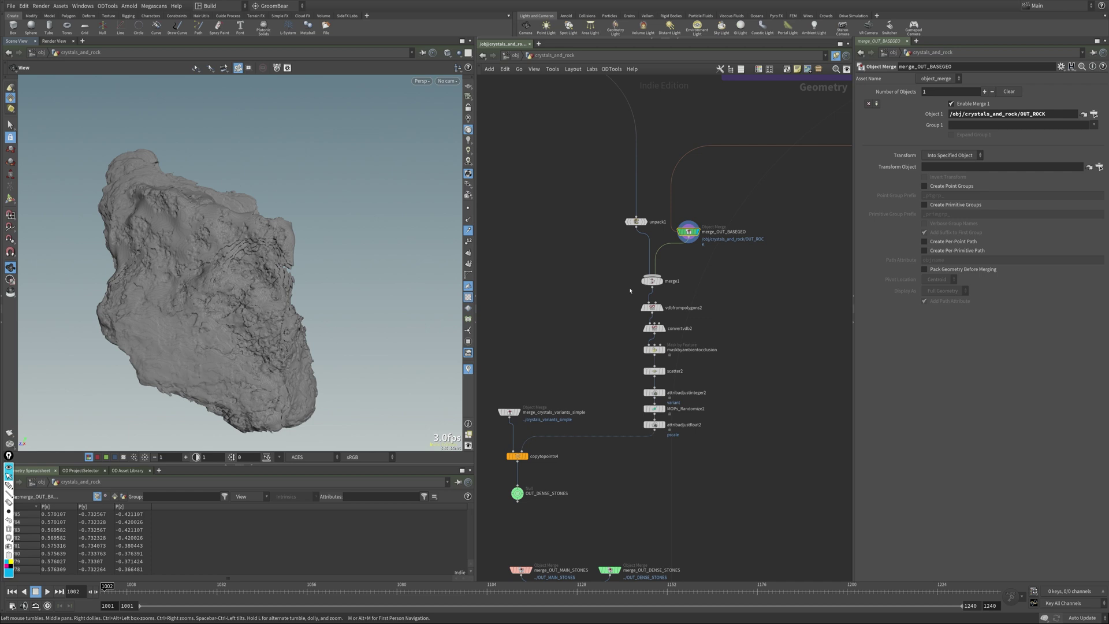
Step: Display the unpacked rock and crystals, then their conversion into a single VDB volume
{"action": "mouse_move", "coordinate": [636, 223]}
{"action": "left_click", "coordinate": [647, 211]}
{"action": "left_click_drag", "start_coordinate": [205, 254], "coordinate": [193, 253]}
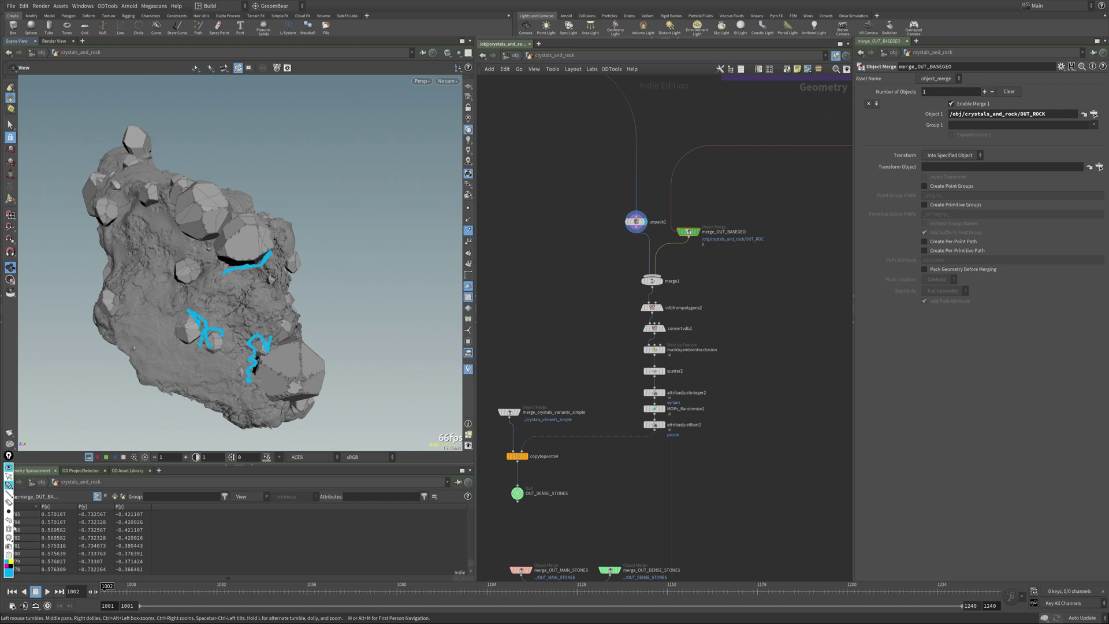
{"action": "left_click", "coordinate": [663, 308]}
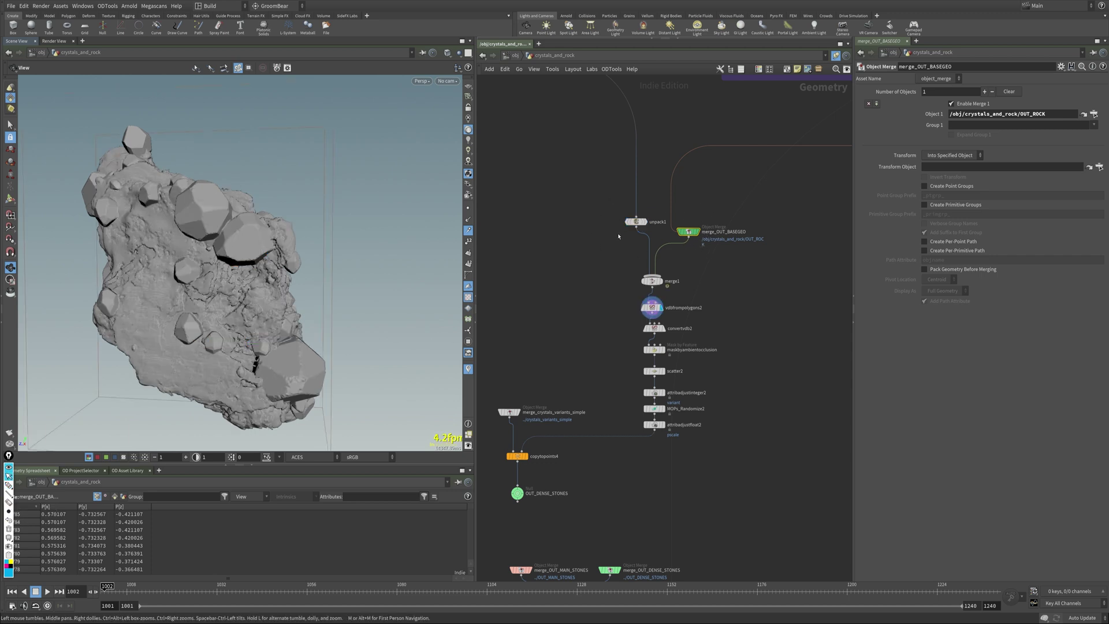
{"action": "left_click_drag", "start_coordinate": [346, 260], "coordinate": [451, 271]}
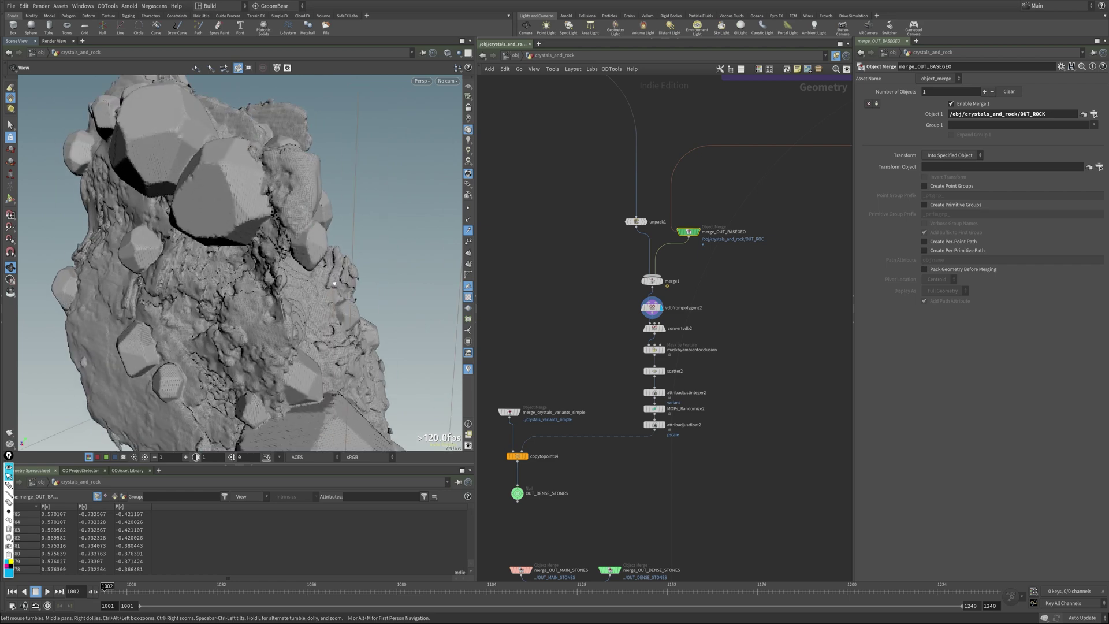
Step: Display the volume converted back into one fused surface and select the ambient occlusion mask node
{"action": "left_click", "coordinate": [660, 329]}
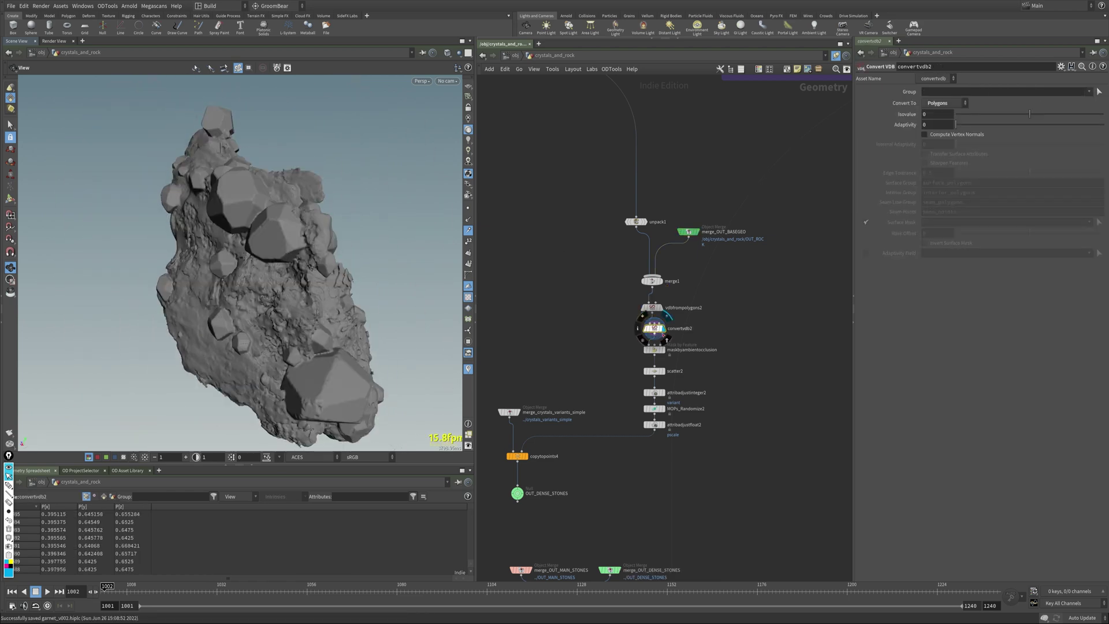
{"action": "mouse_move", "coordinate": [262, 334]}
{"action": "left_mouse_down"}
{"action": "mouse_move", "coordinate": [271, 326]}
{"action": "mouse_move", "coordinate": [289, 373]}
{"action": "left_mouse_up"}
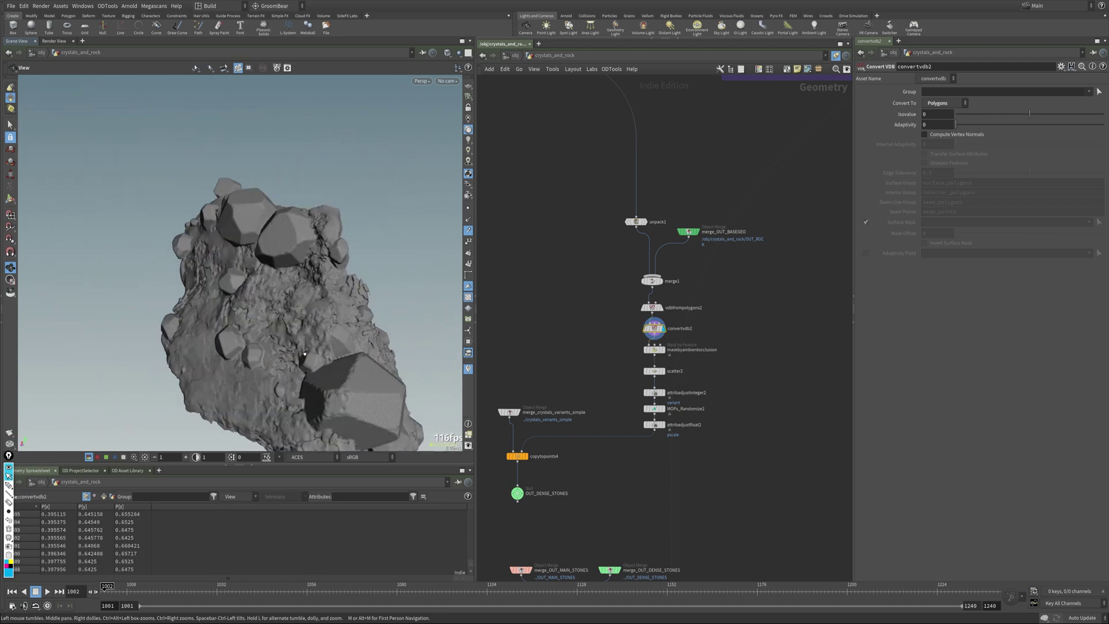
{"action": "left_click_drag", "start_coordinate": [288, 373], "coordinate": [525, 281]}
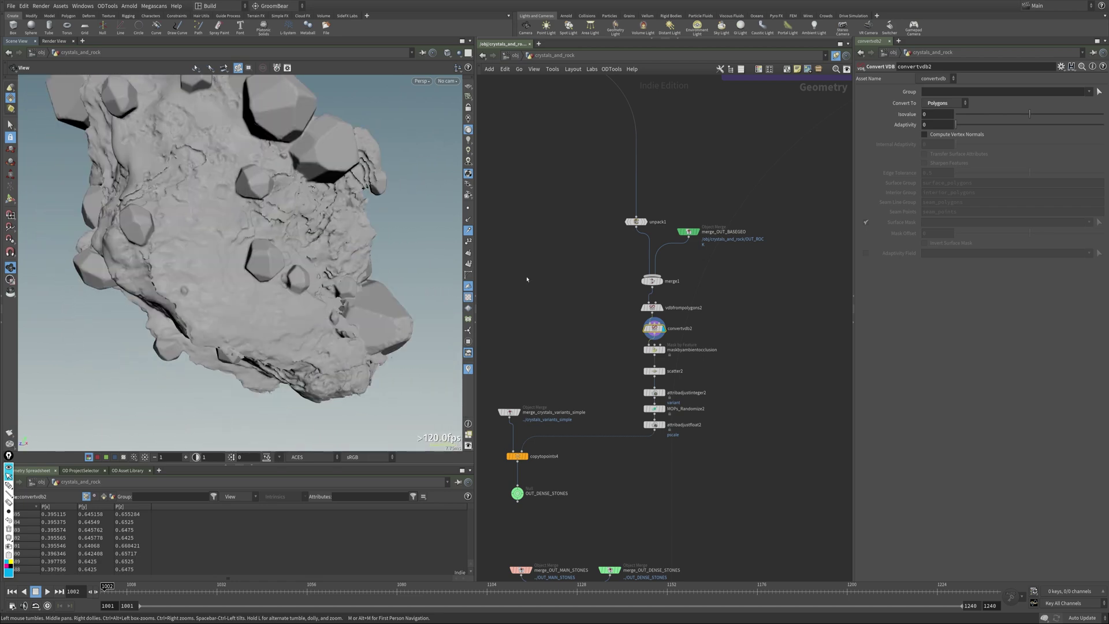
{"action": "left_click", "coordinate": [654, 349]}
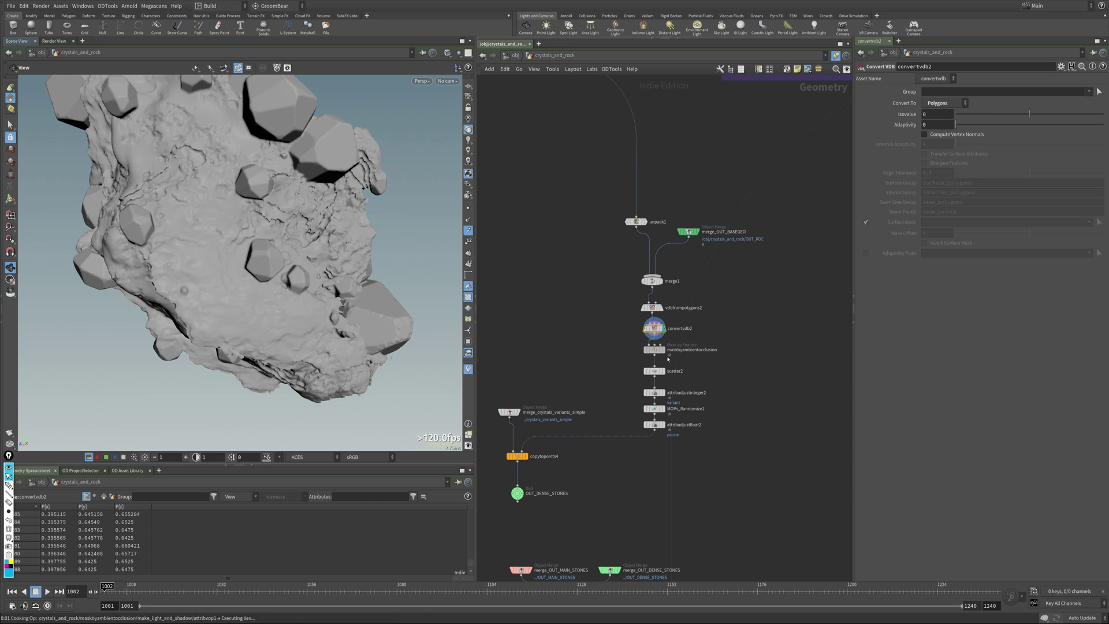
Step: Review the occlusion mask node's info and display points scattered in the rock's occluded crevices
{"action": "middle_click", "coordinate": [682, 349]}
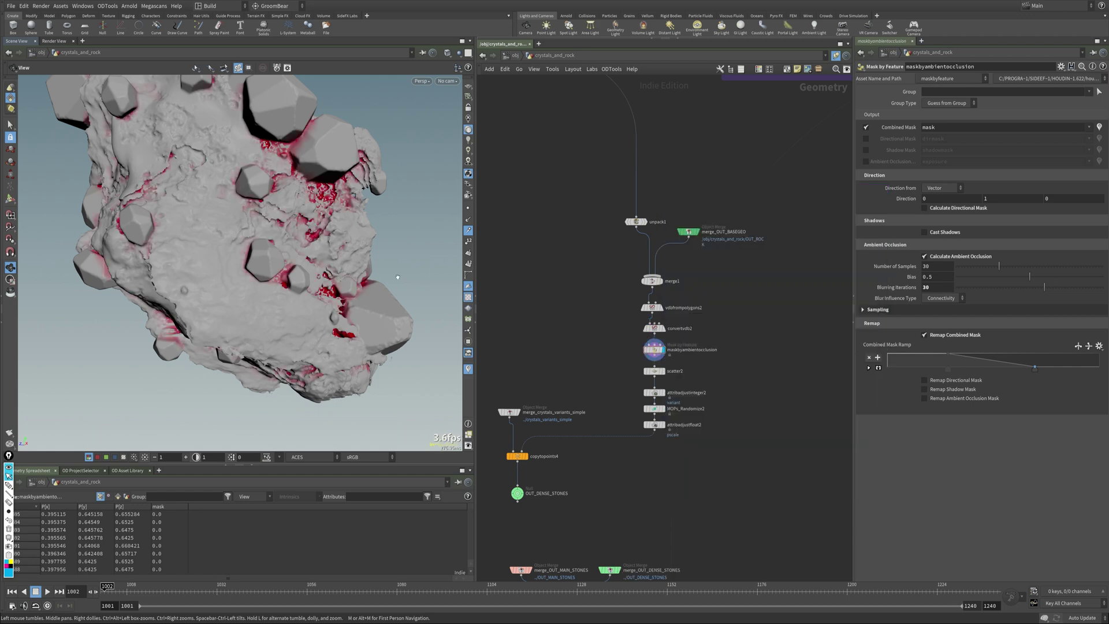
{"action": "mouse_move", "coordinate": [260, 243]}
{"action": "left_mouse_down"}
{"action": "mouse_move", "coordinate": [192, 265]}
{"action": "mouse_move", "coordinate": [382, 293]}
{"action": "left_mouse_up"}
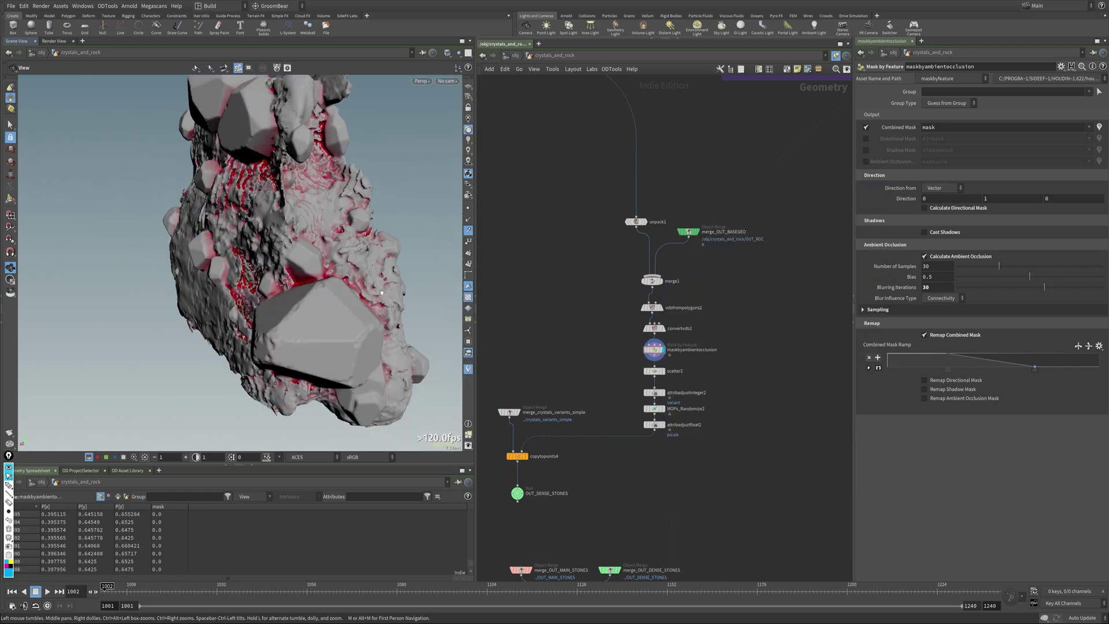
{"action": "left_click", "coordinate": [664, 372]}
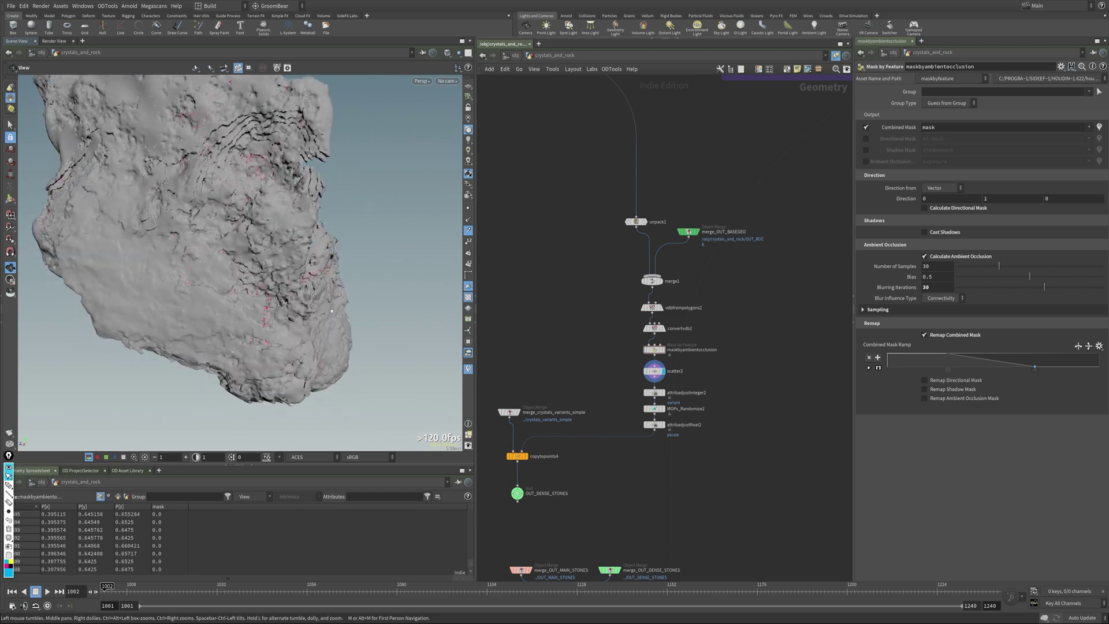
{"action": "mouse_move", "coordinate": [217, 260]}
{"action": "left_mouse_down"}
{"action": "mouse_move", "coordinate": [253, 289]}
{"action": "mouse_move", "coordinate": [167, 281]}
{"action": "mouse_move", "coordinate": [256, 269]}
{"action": "left_mouse_up"}
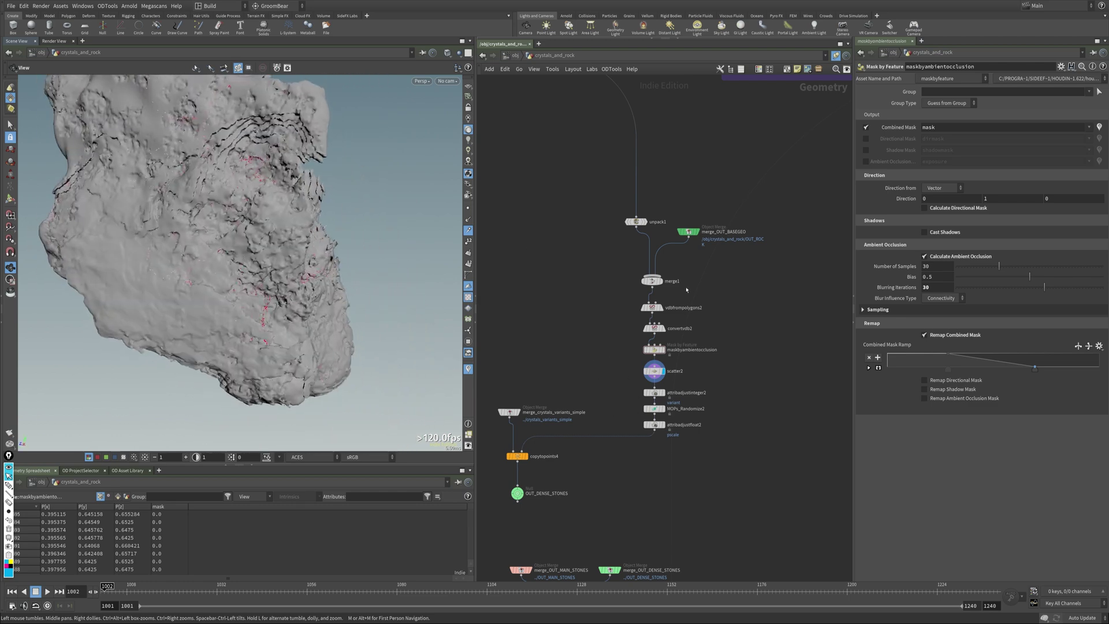
Step: Display copytopoints4 so small stones fill the crevices and inspect the stone-covered rock
{"action": "middle_click_drag", "start_coordinate": [544, 473], "coordinate": [575, 444]}
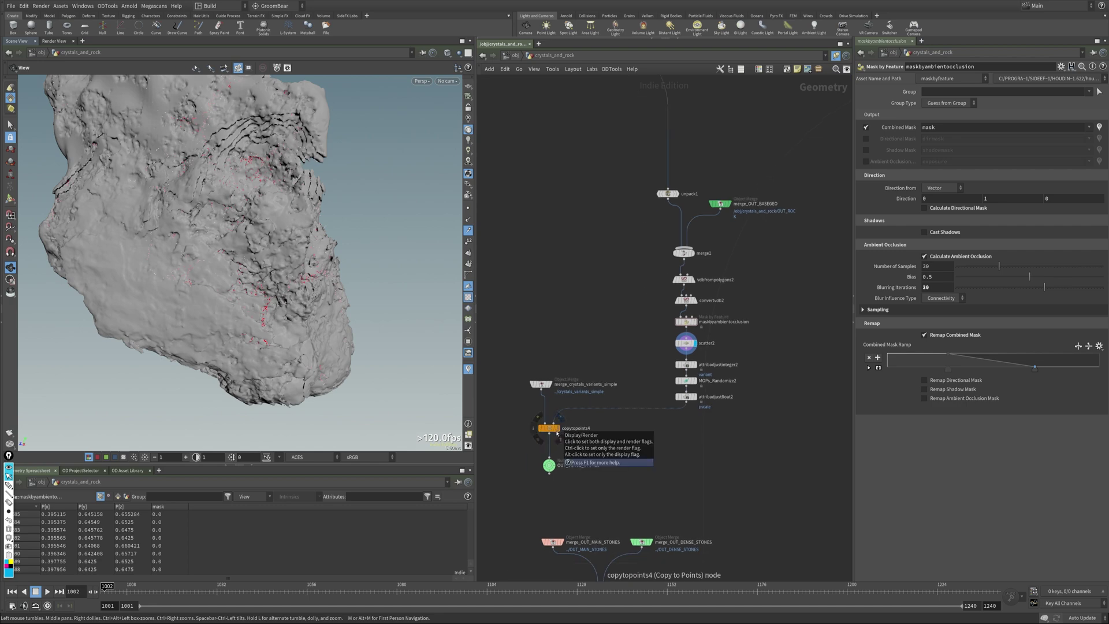
{"action": "left_click", "coordinate": [558, 428]}
{"action": "mouse_move", "coordinate": [260, 286]}
{"action": "left_mouse_down"}
{"action": "mouse_move", "coordinate": [335, 315]}
{"action": "mouse_move", "coordinate": [358, 305]}
{"action": "mouse_move", "coordinate": [259, 332]}
{"action": "left_mouse_up"}
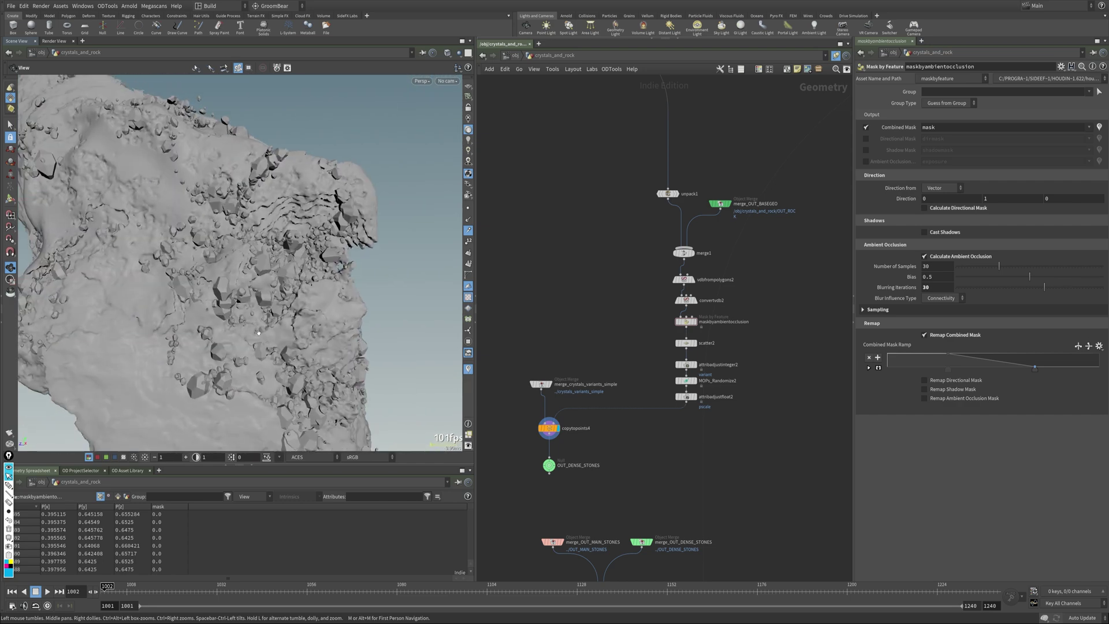
{"action": "left_click_drag", "start_coordinate": [277, 288], "coordinate": [261, 300]}
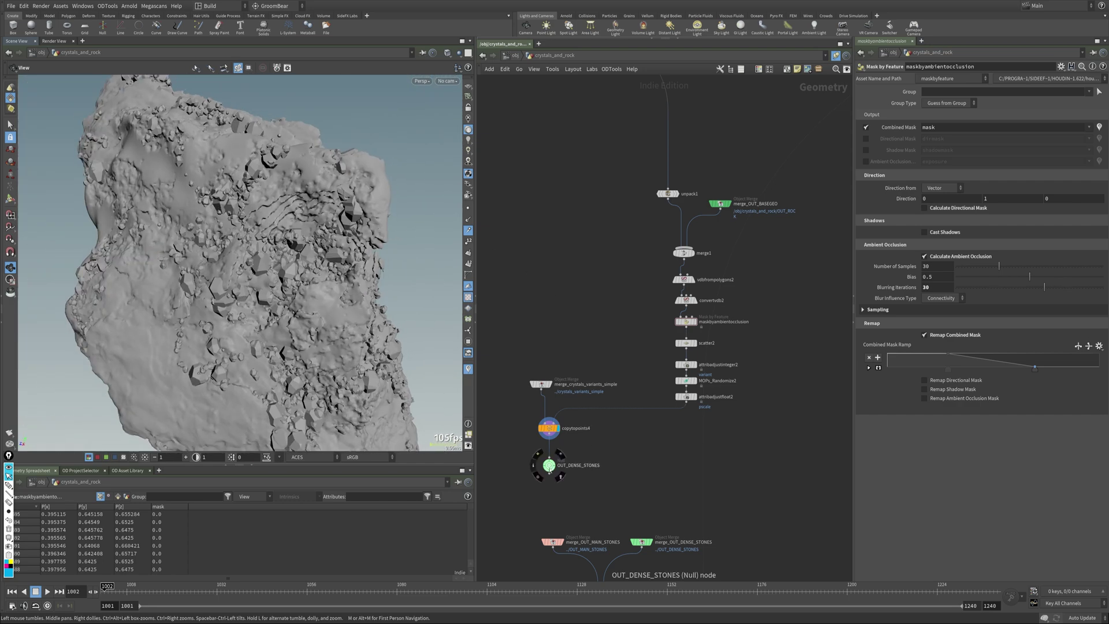
{"action": "scroll", "coordinate": [690, 214], "scroll_direction": "down", "scroll_amount": 3}
{"action": "middle_click_drag", "start_coordinate": [696, 226], "coordinate": [654, 264]}
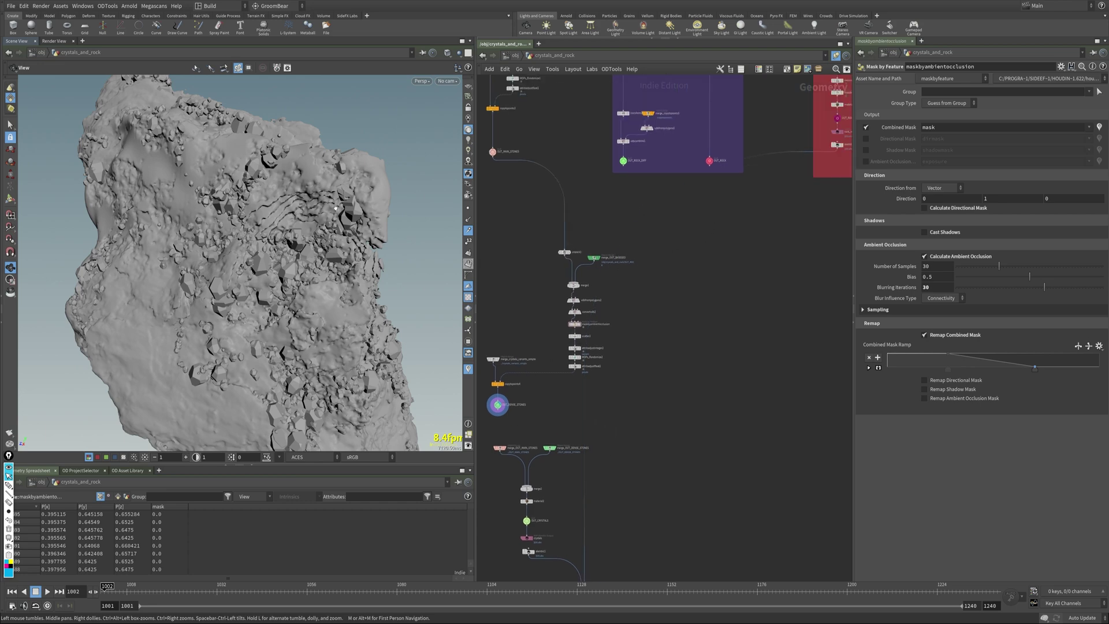
{"action": "scroll", "coordinate": [349, 227], "scroll_direction": "up", "scroll_amount": 2}
{"action": "scroll", "coordinate": [349, 227], "scroll_direction": "up", "scroll_amount": 2}
{"action": "scroll", "coordinate": [348, 223], "scroll_direction": "up", "scroll_amount": 2}
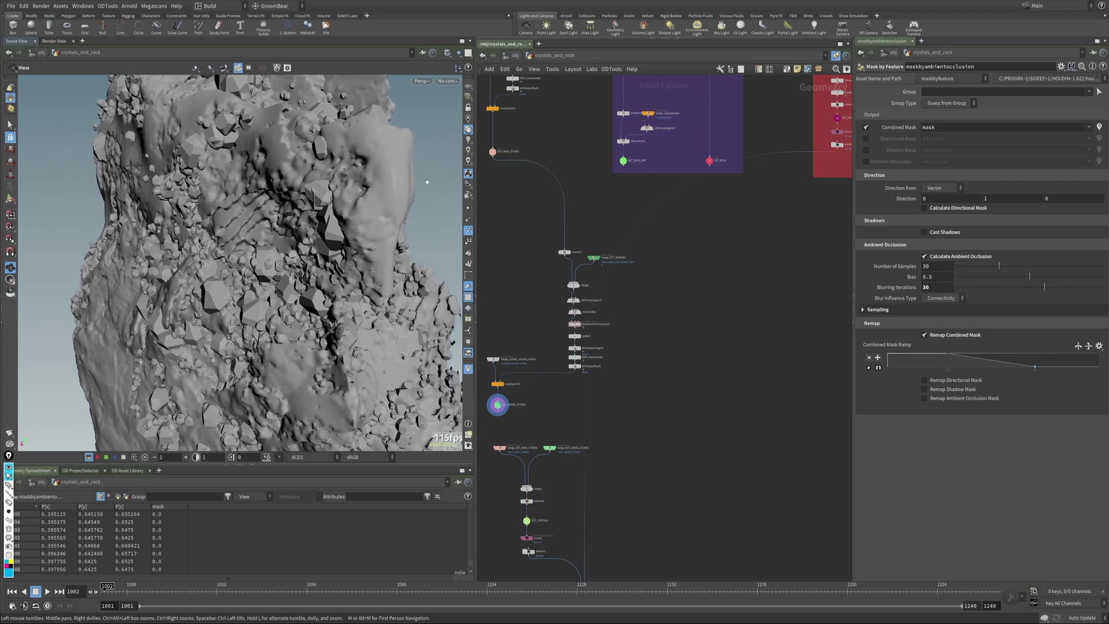
{"action": "scroll", "coordinate": [348, 222], "scroll_direction": "up", "scroll_amount": 2}
Step: Check the Arnold render of red crystals on the rock, then save the scene as garnet_v002
{"action": "key", "text": "alt+Tab"}
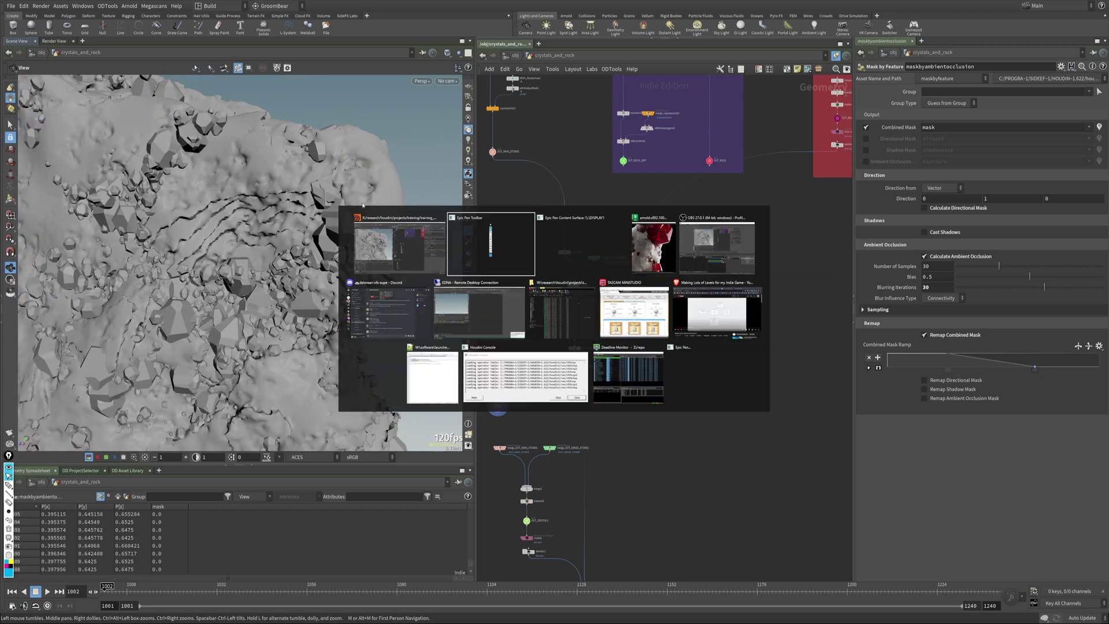
{"action": "left_click", "coordinate": [663, 240]}
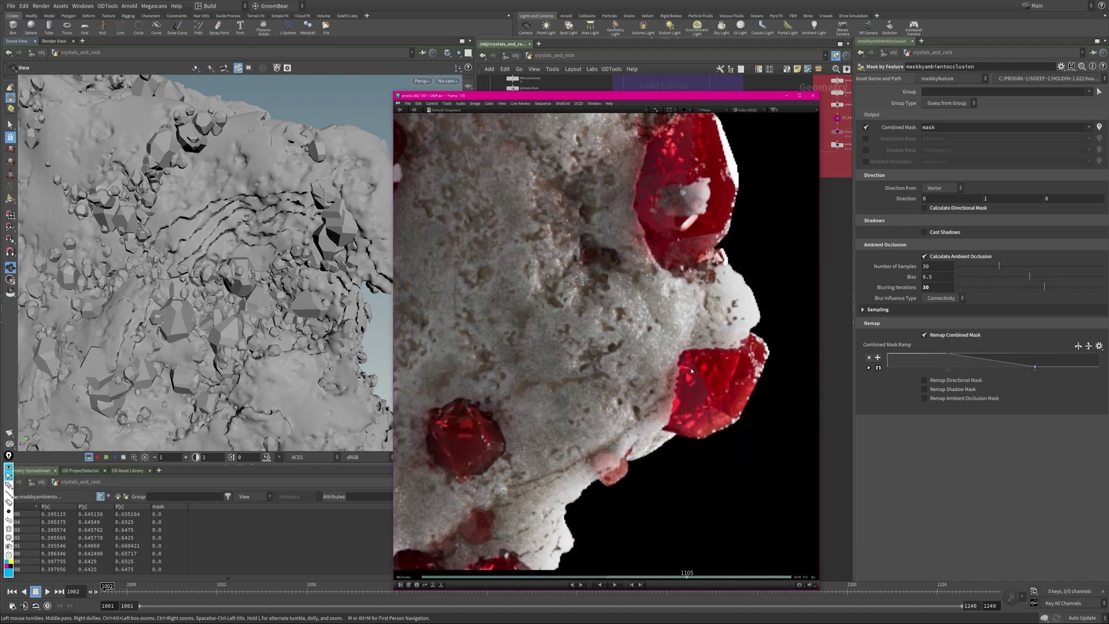
{"action": "key", "text": "ctrl+s"}
{"action": "key", "text": "alt+Tab"}
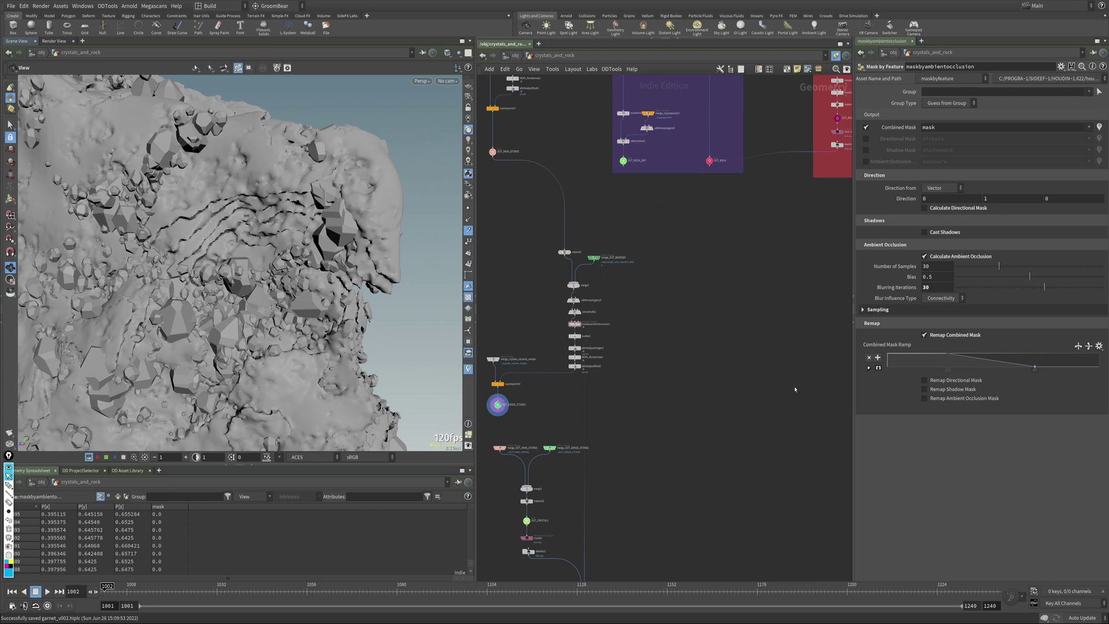
Step: Bring the rock network's lower nodes into view, frame the rock and display transform2
{"action": "middle_click_drag", "start_coordinate": [524, 392], "coordinate": [632, 342]}
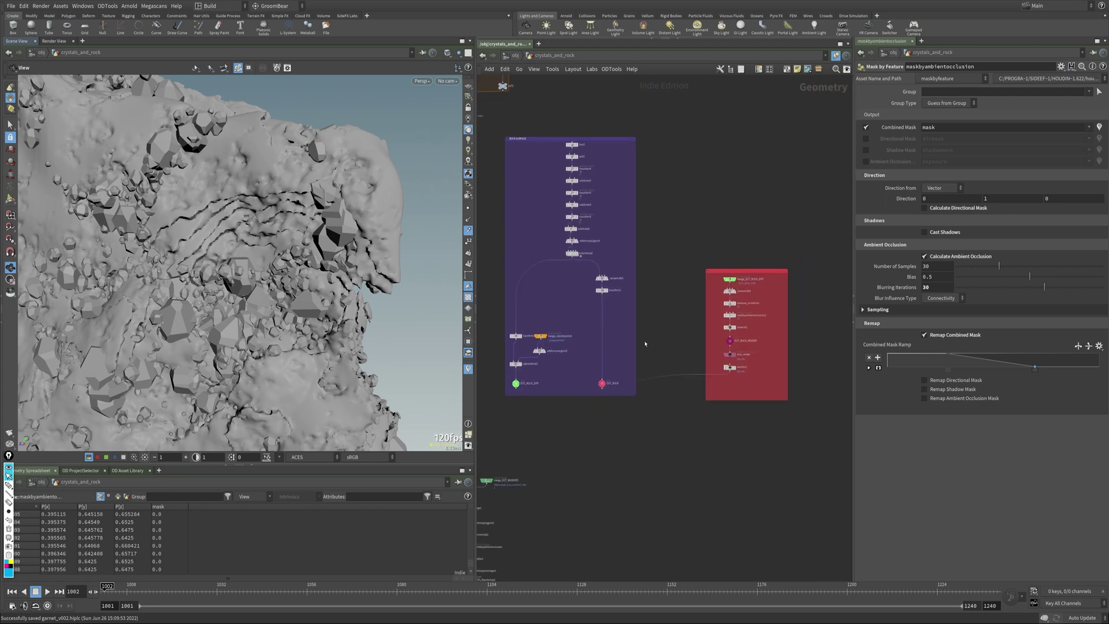
{"action": "scroll", "coordinate": [577, 347], "scroll_direction": "up", "scroll_amount": 3}
{"action": "scroll", "coordinate": [577, 348], "scroll_direction": "up", "scroll_amount": 2}
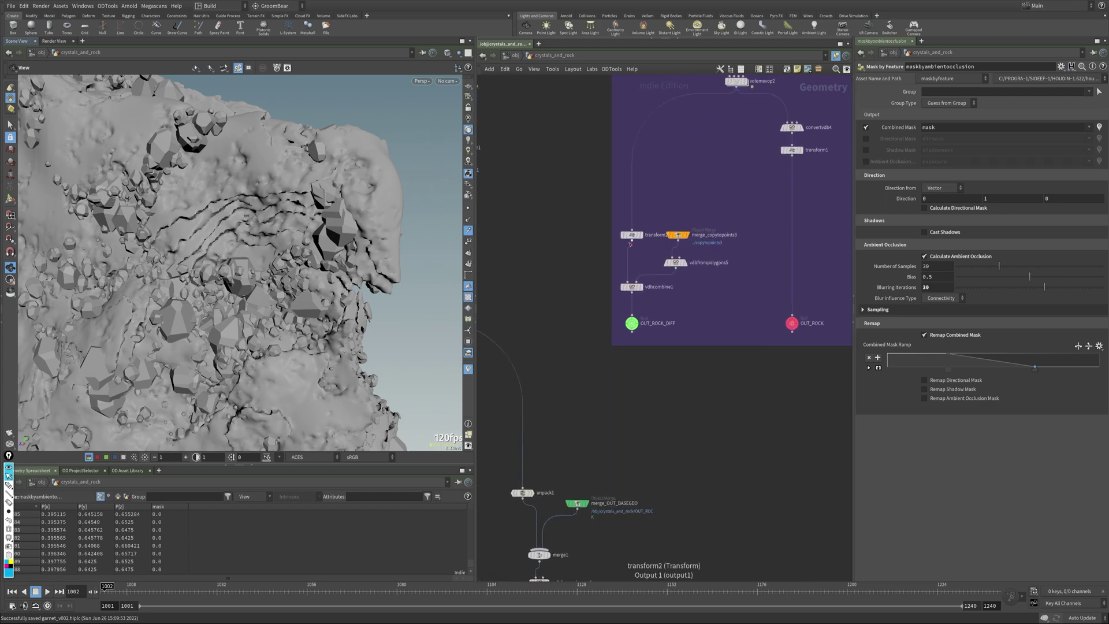
{"action": "key", "text": "f"}
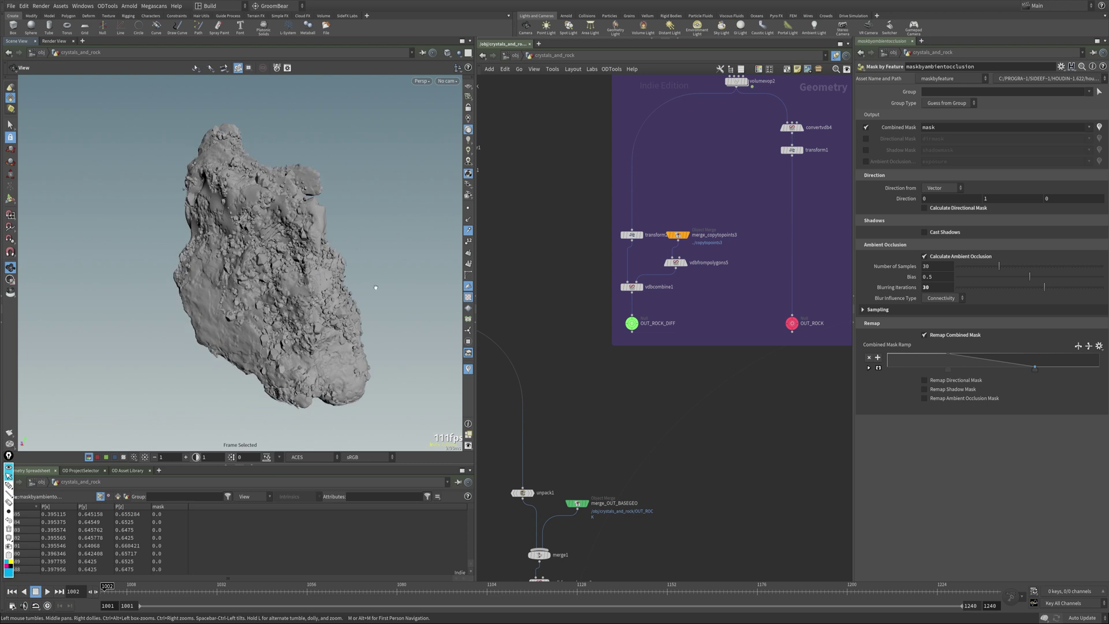
{"action": "left_click", "coordinate": [638, 235]}
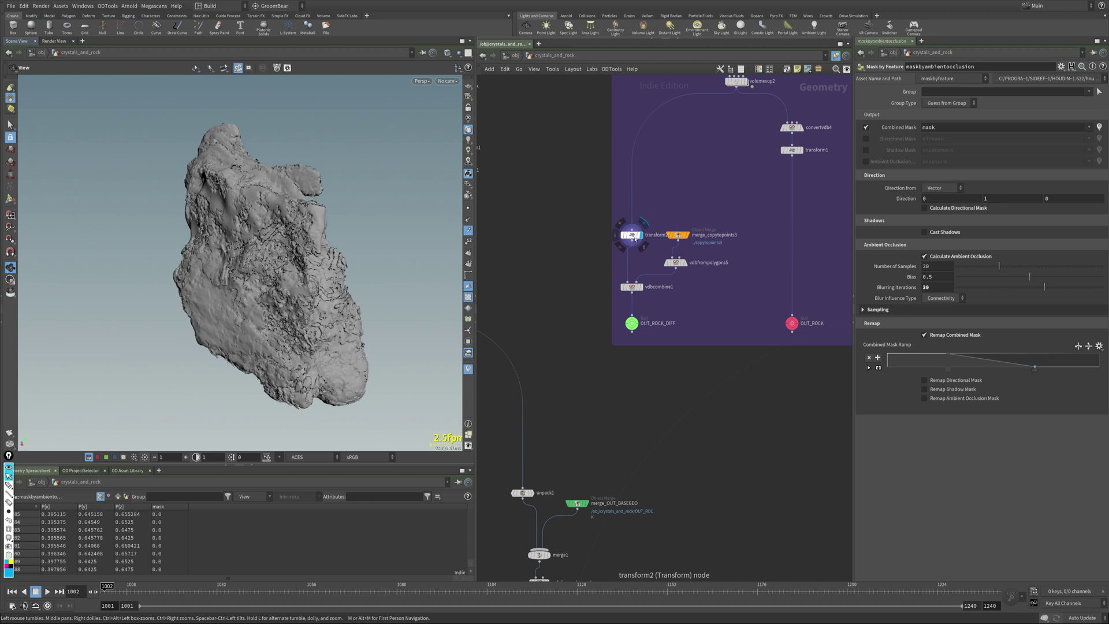
Step: Display the rock merged with the crystals and the vdbcombine1 result with crystal cavities carved out
{"action": "left_click", "coordinate": [682, 236]}
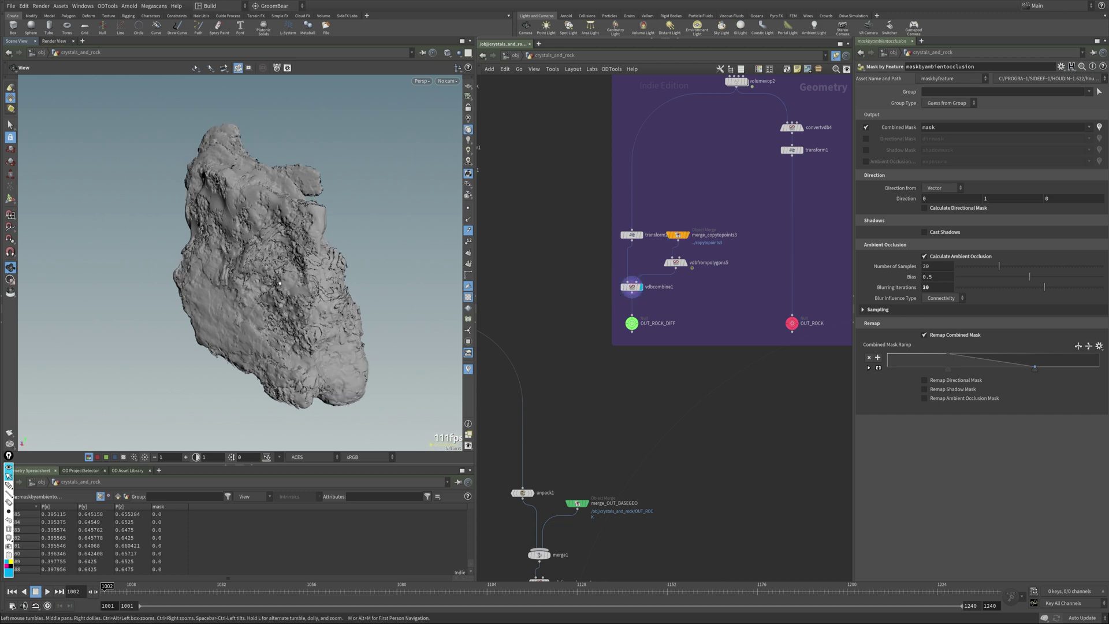
{"action": "left_click_drag", "start_coordinate": [279, 283], "coordinate": [312, 286]}
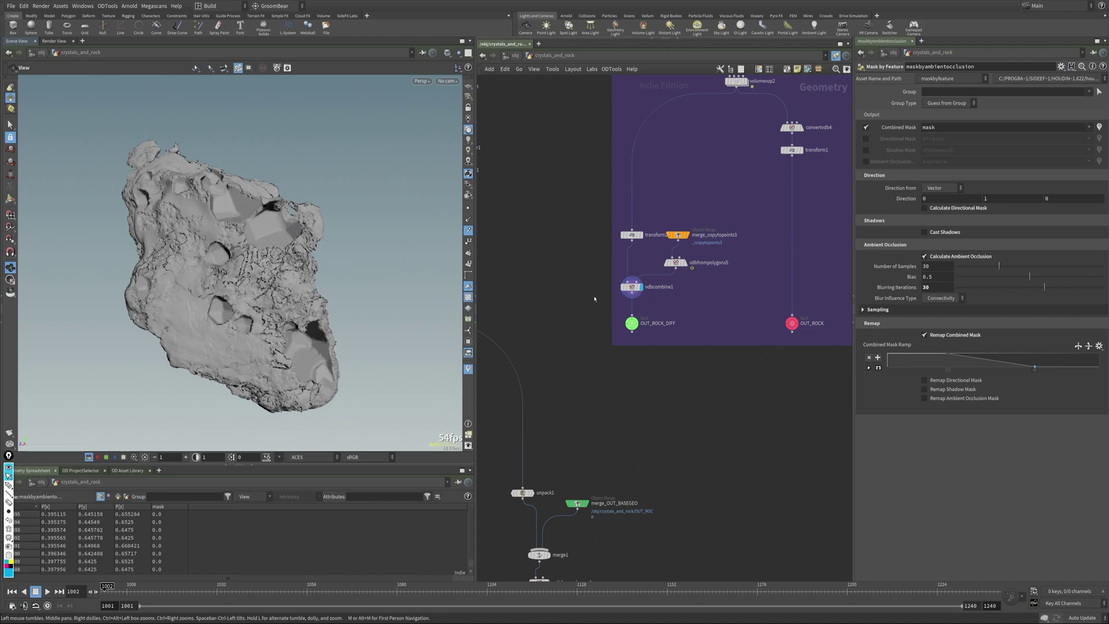
{"action": "left_click_drag", "start_coordinate": [372, 260], "coordinate": [401, 251]}
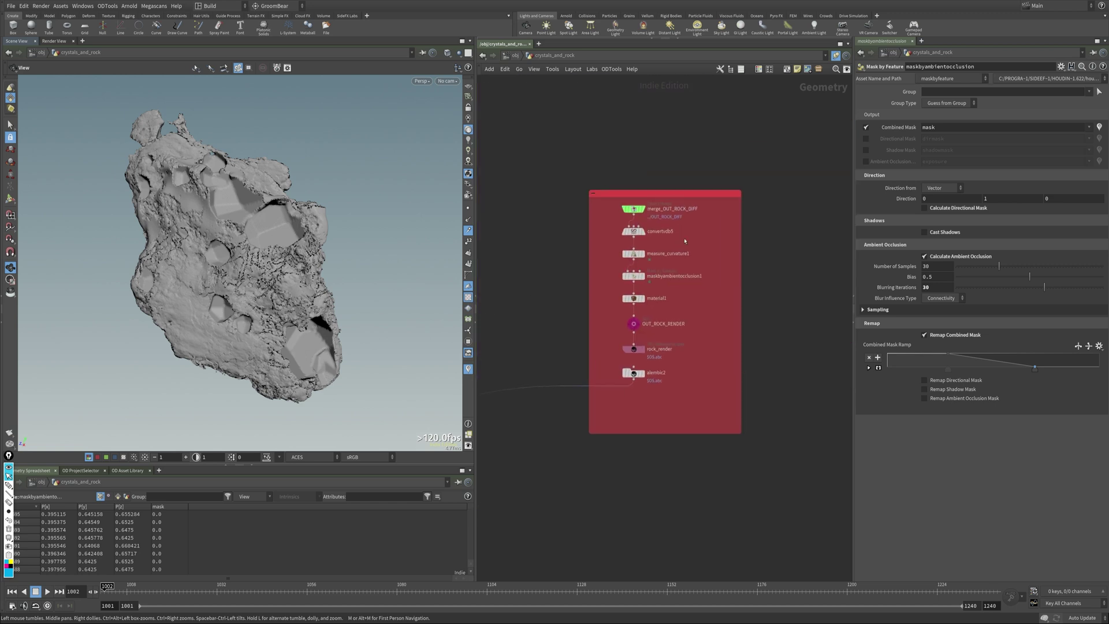
Step: Inspect convertvdb5 and measure_curvature1, visualizing the concavity and convexity attributes on the rock
{"action": "left_click", "coordinate": [635, 234]}
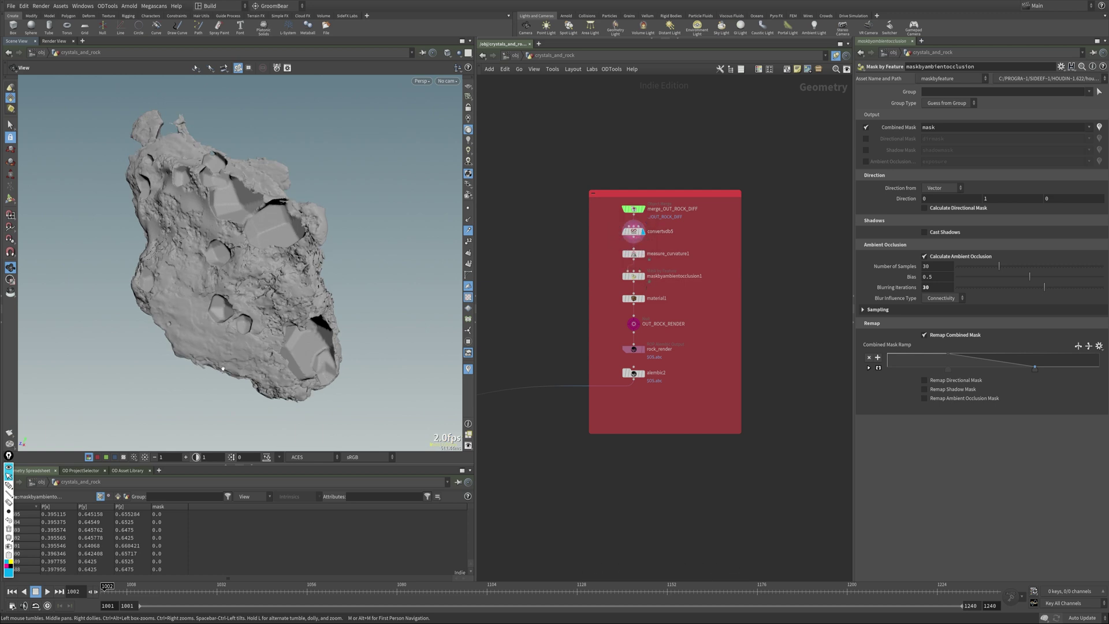
{"action": "left_click_drag", "start_coordinate": [224, 369], "coordinate": [347, 174]}
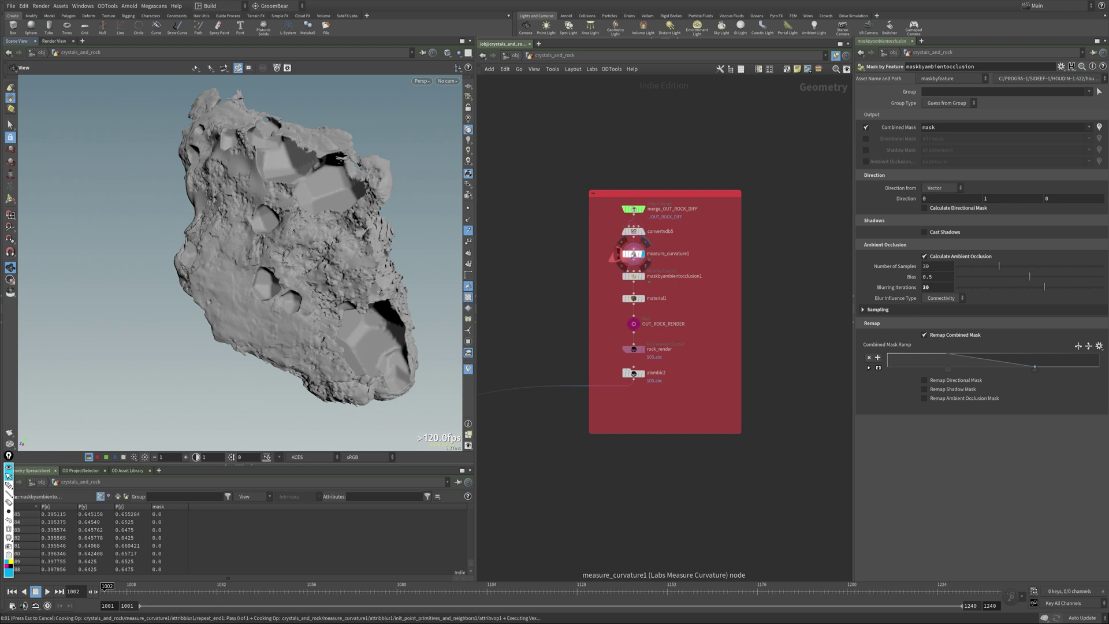
{"action": "left_click", "coordinate": [634, 253]}
{"action": "left_click", "coordinate": [642, 257]}
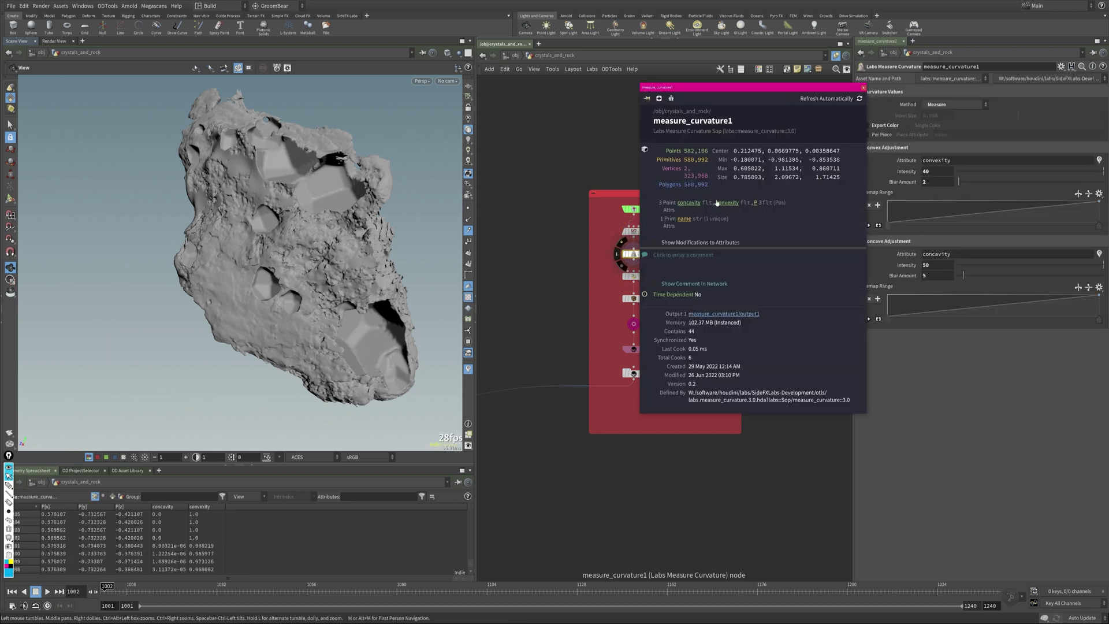
{"action": "left_click", "coordinate": [690, 203]}
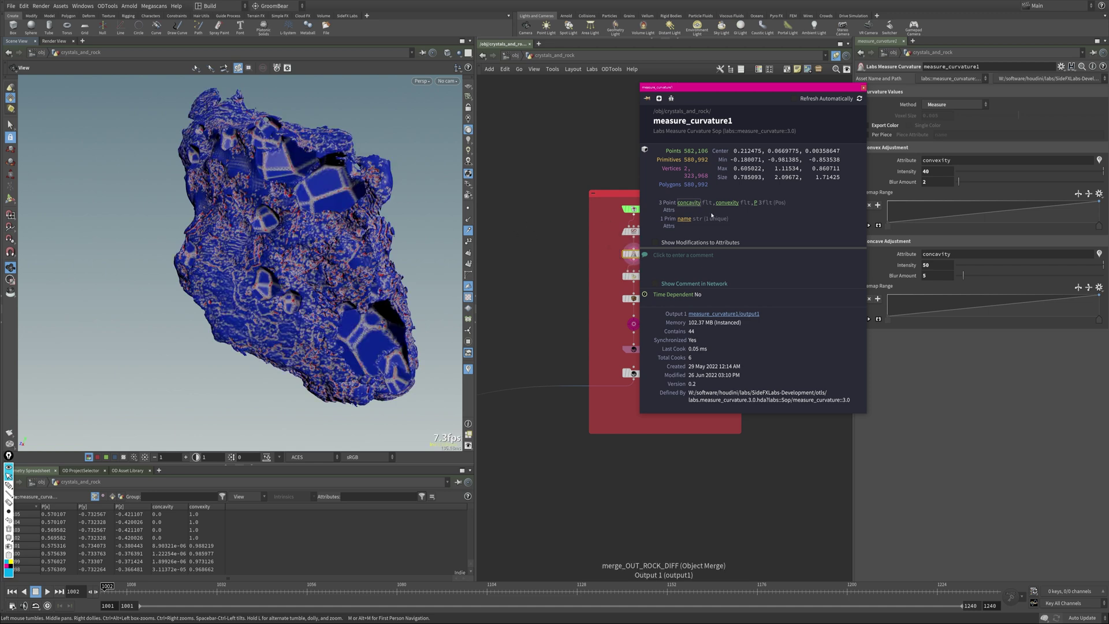
{"action": "left_click", "coordinate": [725, 203]}
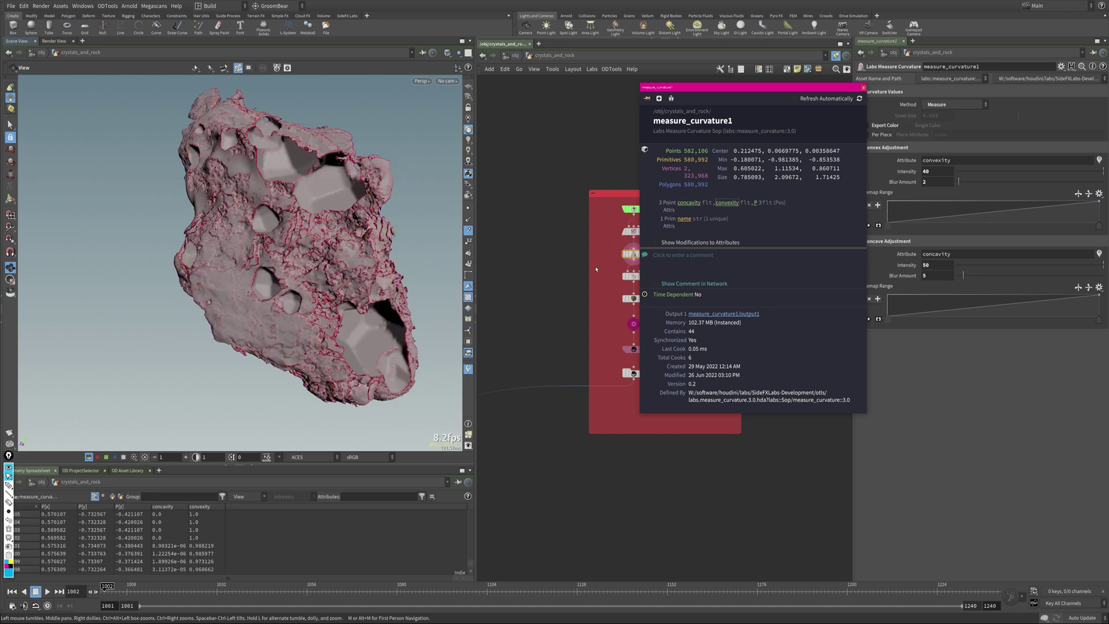
Step: Inspect maskbyambientocclusion1 and show its red occlusion mask on the carved rock
{"action": "middle_click_drag", "start_coordinate": [639, 276], "coordinate": [573, 263]}
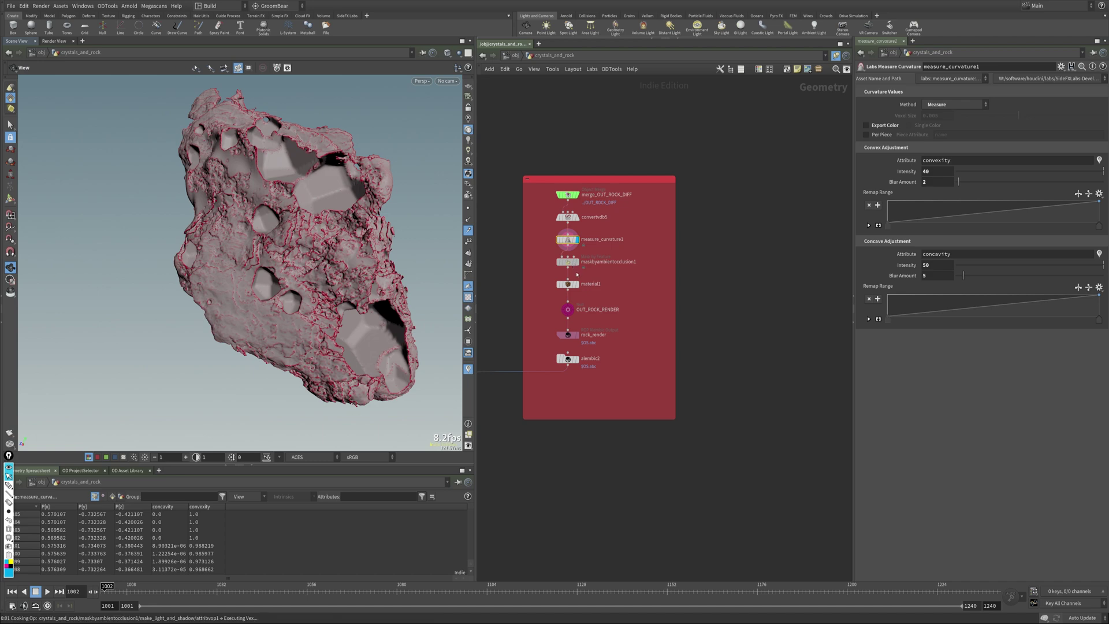
{"action": "left_click", "coordinate": [568, 260]}
{"action": "middle_click_drag", "start_coordinate": [567, 261], "coordinate": [708, 218]}
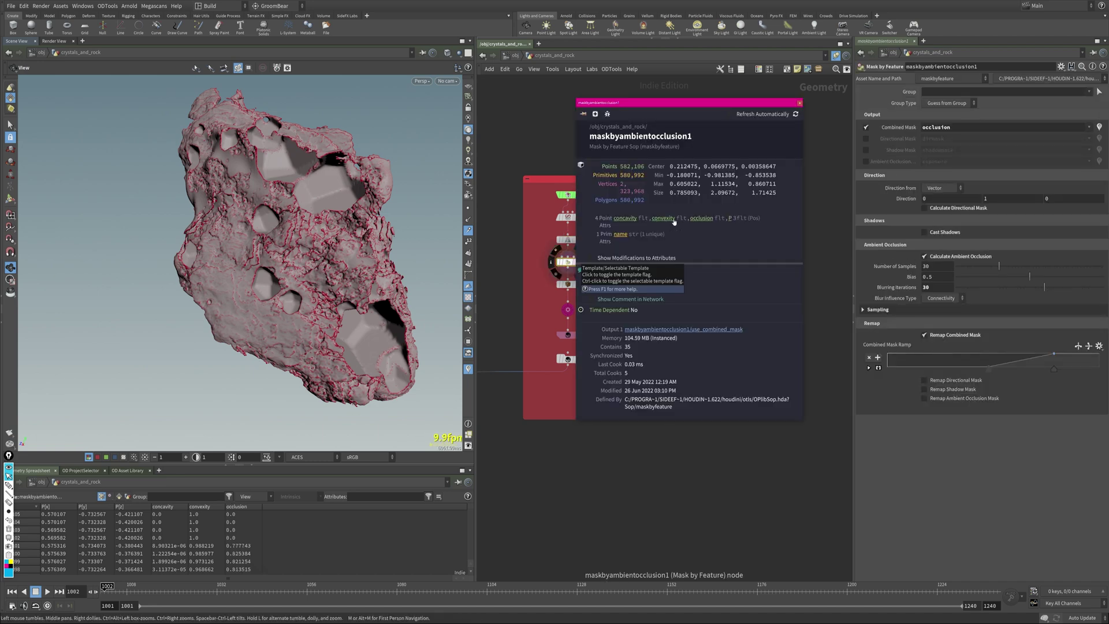
{"action": "mouse_move", "coordinate": [390, 329]}
{"action": "left_mouse_down"}
{"action": "mouse_move", "coordinate": [270, 336]}
{"action": "mouse_move", "coordinate": [229, 268]}
{"action": "left_mouse_up"}
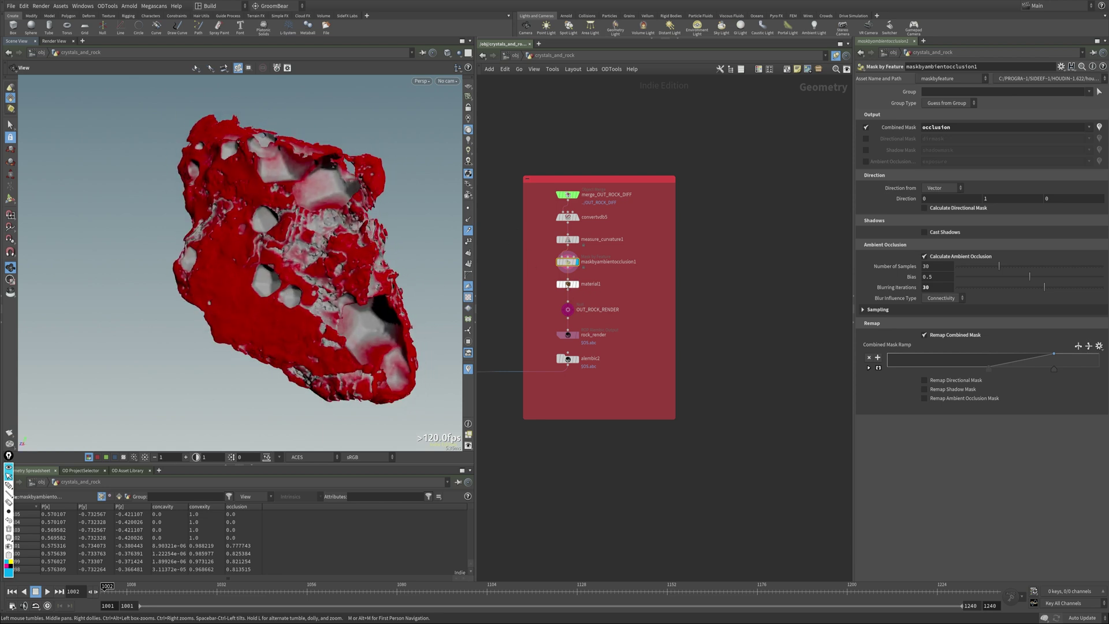
Step: Confirm material1 assigns /mat/rock, save the scene as garnet_v002 and frame the whole network
{"action": "left_click", "coordinate": [567, 284]}
{"action": "double_click", "coordinate": [965, 157]}
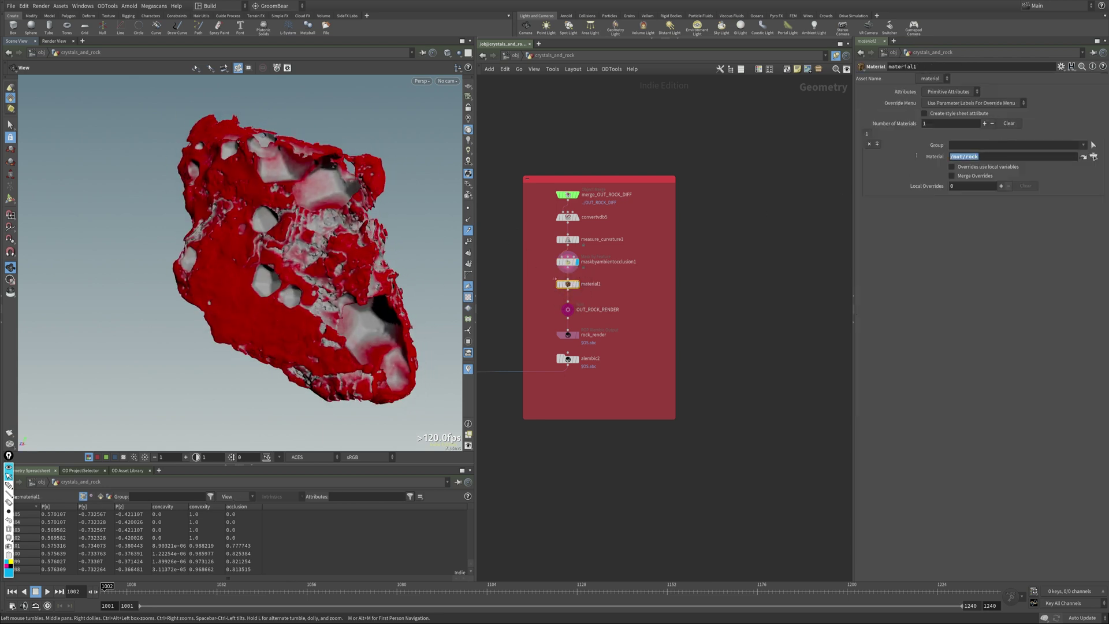
{"action": "key", "text": "Return"}
{"action": "key", "text": "ctrl+s"}
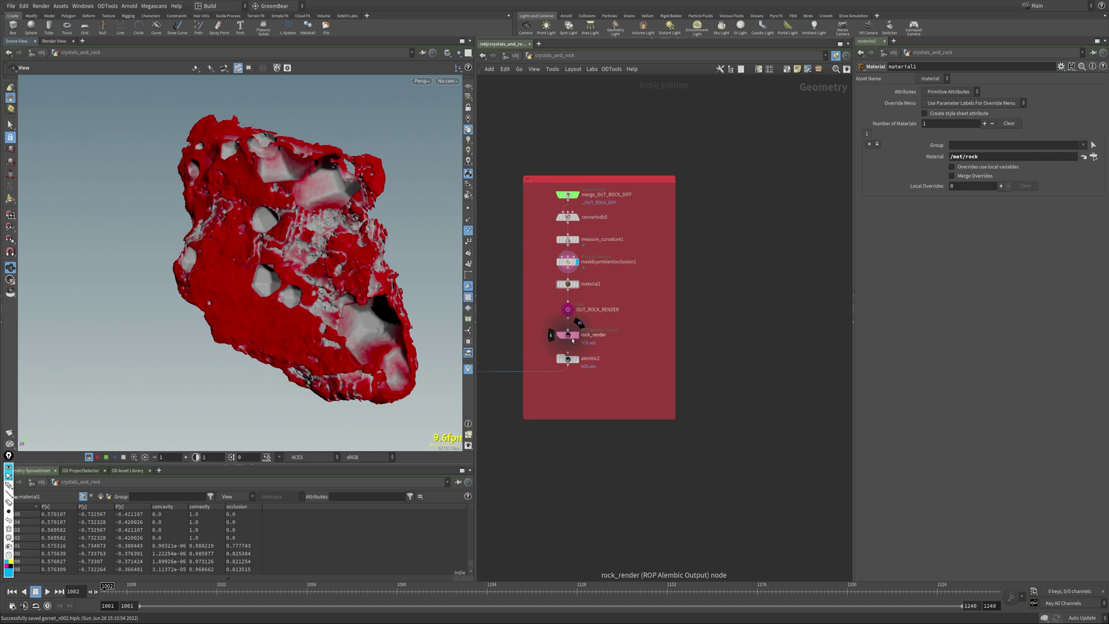
{"action": "key", "text": "h"}
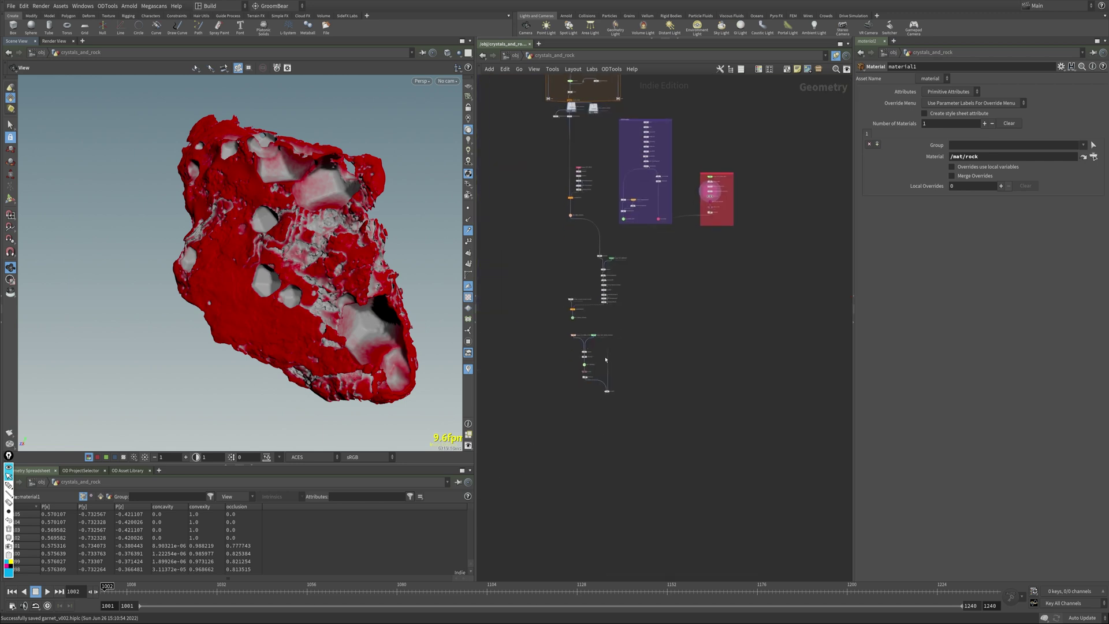
{"action": "scroll", "coordinate": [606, 359], "scroll_direction": "up", "scroll_amount": 3}
{"action": "scroll", "coordinate": [580, 330], "scroll_direction": "up", "scroll_amount": 3}
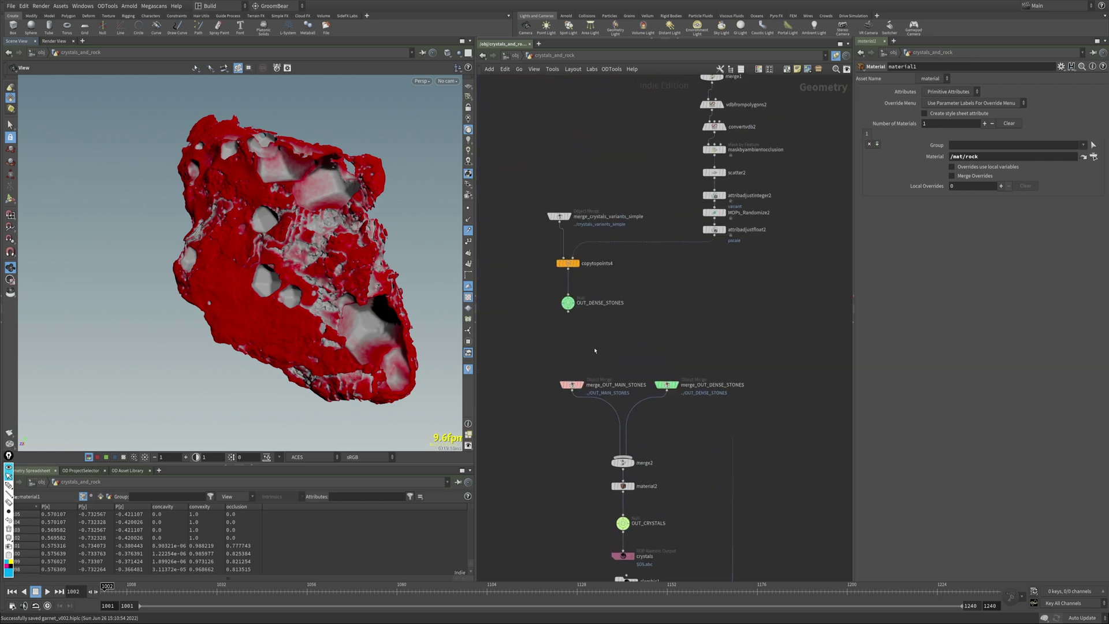
Step: Display OUT_DENSE_STONES, then merge2 combining the main and dense crystal stones
{"action": "left_click", "coordinate": [567, 302]}
{"action": "left_click", "coordinate": [580, 291]}
{"action": "middle_click_drag", "start_coordinate": [635, 444], "coordinate": [601, 331]}
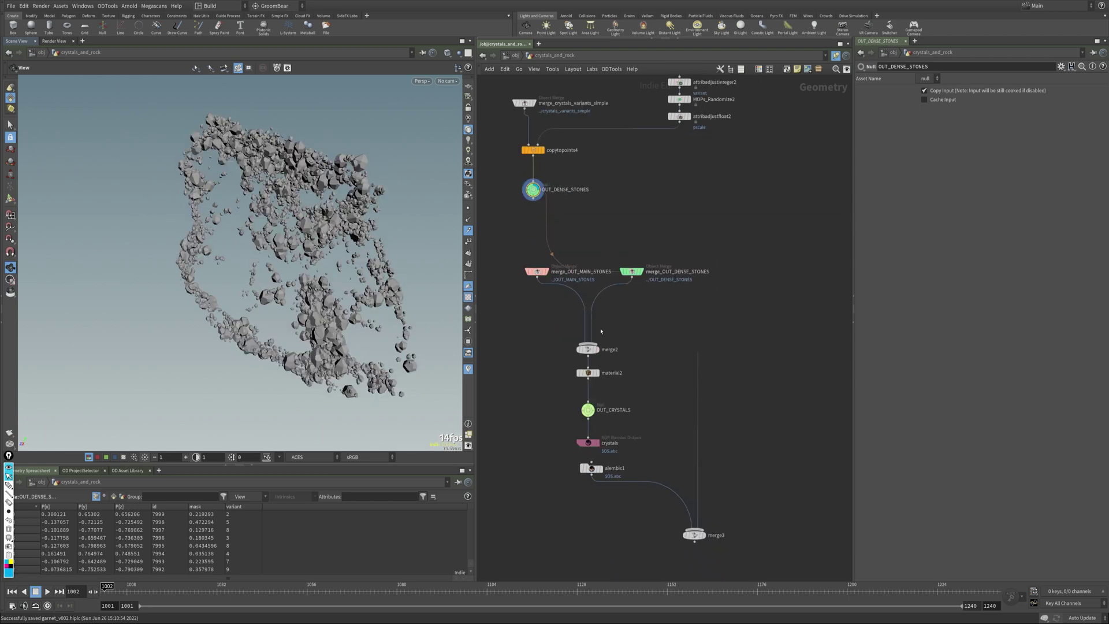
{"action": "left_click", "coordinate": [588, 349]}
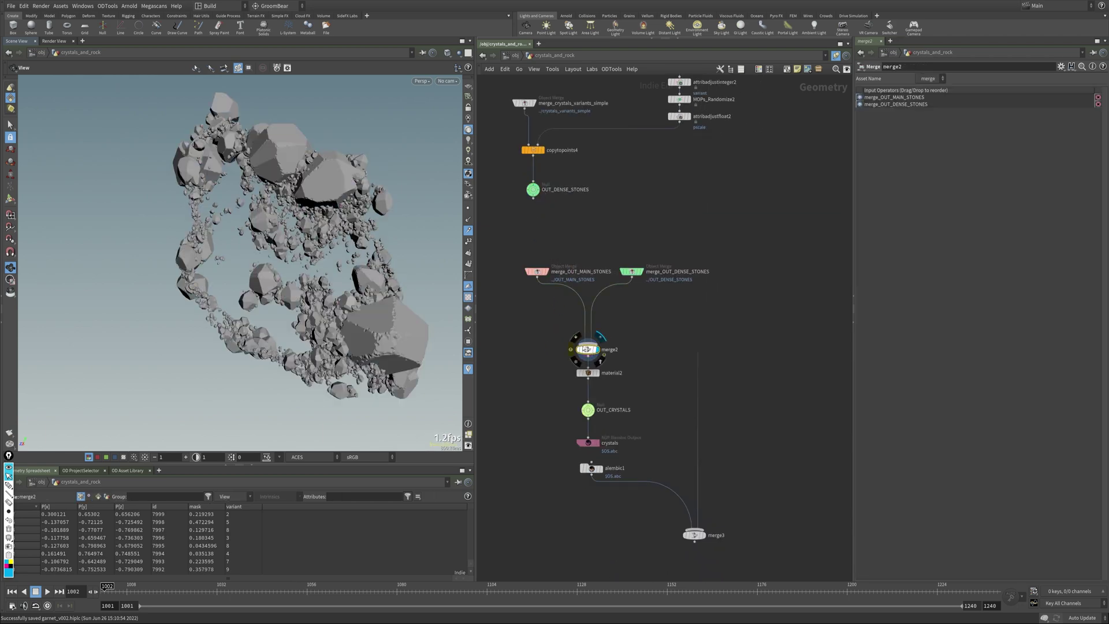
{"action": "mouse_move", "coordinate": [217, 252]}
{"action": "left_mouse_down"}
{"action": "mouse_move", "coordinate": [337, 251]}
{"action": "mouse_move", "coordinate": [126, 219]}
{"action": "left_mouse_up"}
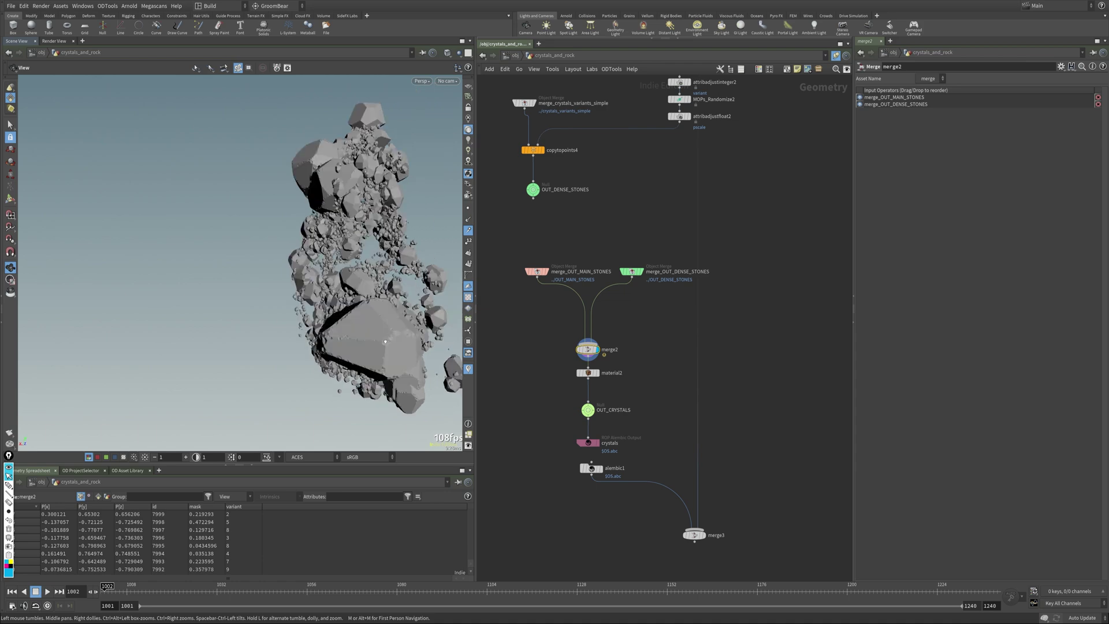
Step: Check material2 assigns /mat/crystals and jump to the /mat materials network
{"action": "left_click", "coordinate": [588, 373]}
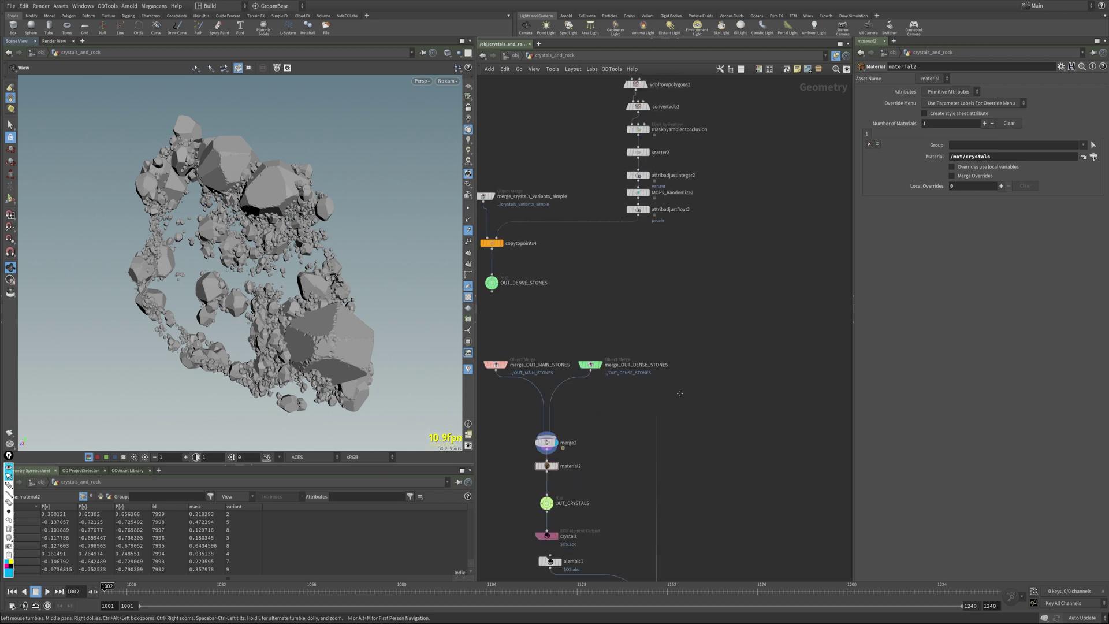
{"action": "scroll", "coordinate": [728, 362], "scroll_direction": "down", "scroll_amount": 5}
{"action": "scroll", "coordinate": [693, 368], "scroll_direction": "down", "scroll_amount": 3}
{"action": "scroll", "coordinate": [642, 376], "scroll_direction": "up", "scroll_amount": 3}
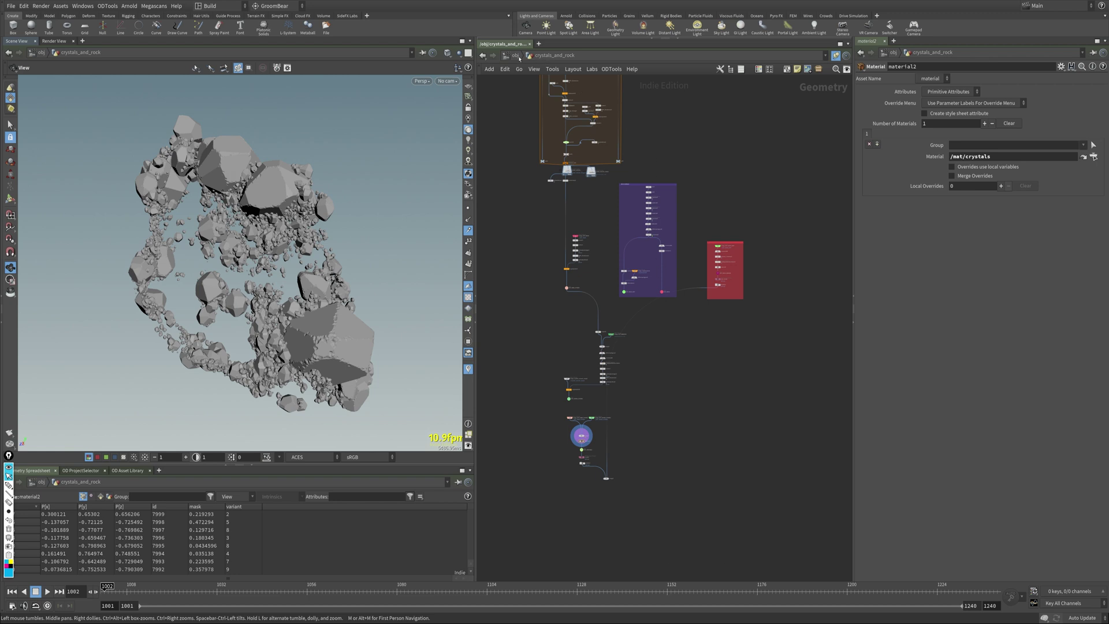
{"action": "key", "text": "n"}
{"action": "left_click", "coordinate": [673, 177]}
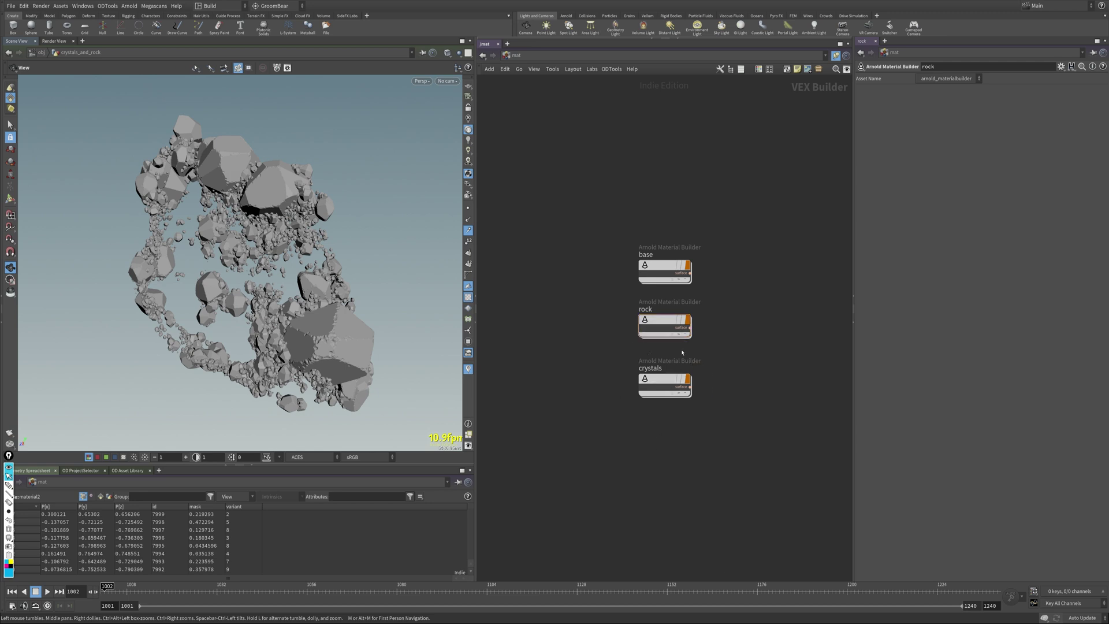
Step: Inside the rock material, review the leather-specks texture and its triplanar projection, then save the scene
{"action": "double_click", "coordinate": [661, 322]}
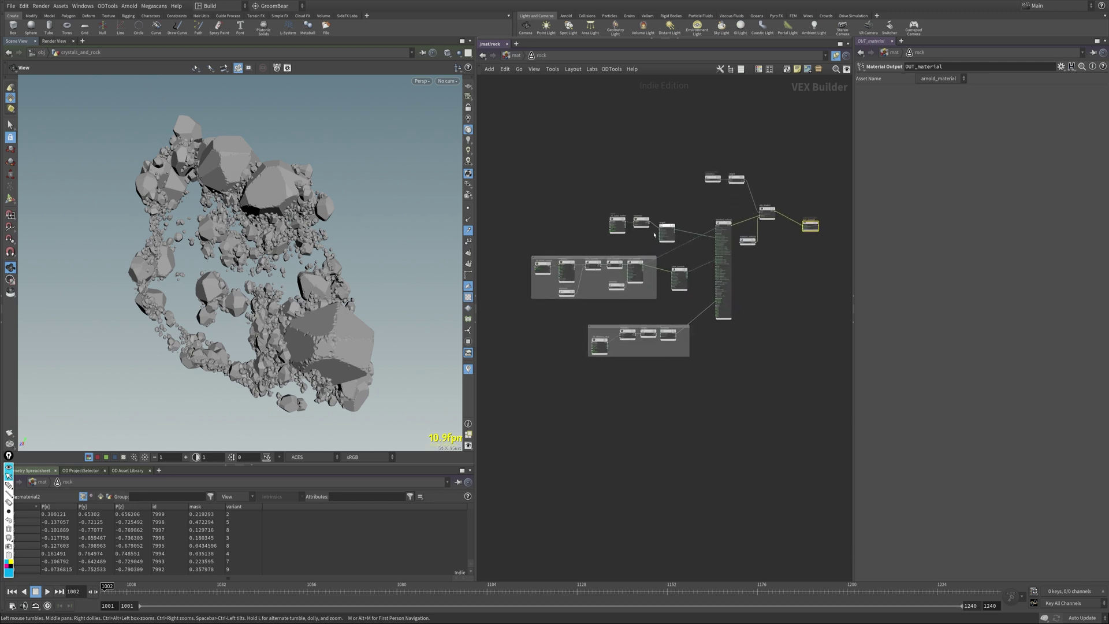
{"action": "scroll", "coordinate": [668, 273], "scroll_direction": "up", "scroll_amount": 2}
{"action": "scroll", "coordinate": [650, 267], "scroll_direction": "up", "scroll_amount": 3}
{"action": "scroll", "coordinate": [630, 261], "scroll_direction": "up", "scroll_amount": 2}
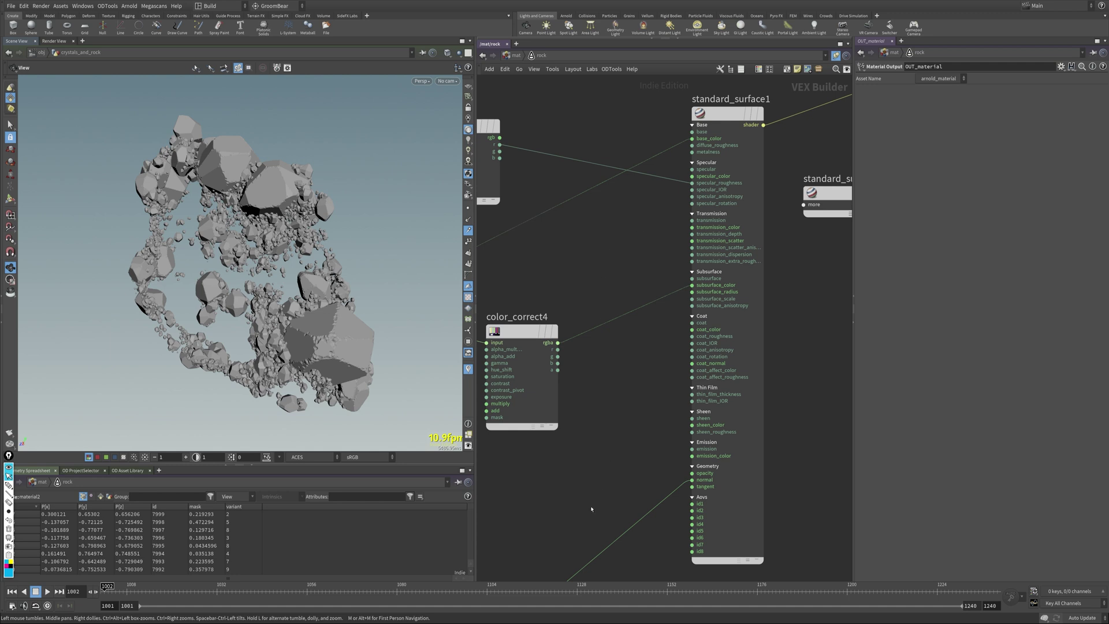
{"action": "scroll", "coordinate": [654, 335], "scroll_direction": "down", "scroll_amount": 3}
{"action": "scroll", "coordinate": [608, 312], "scroll_direction": "down", "scroll_amount": 2}
{"action": "scroll", "coordinate": [566, 302], "scroll_direction": "up", "scroll_amount": 2}
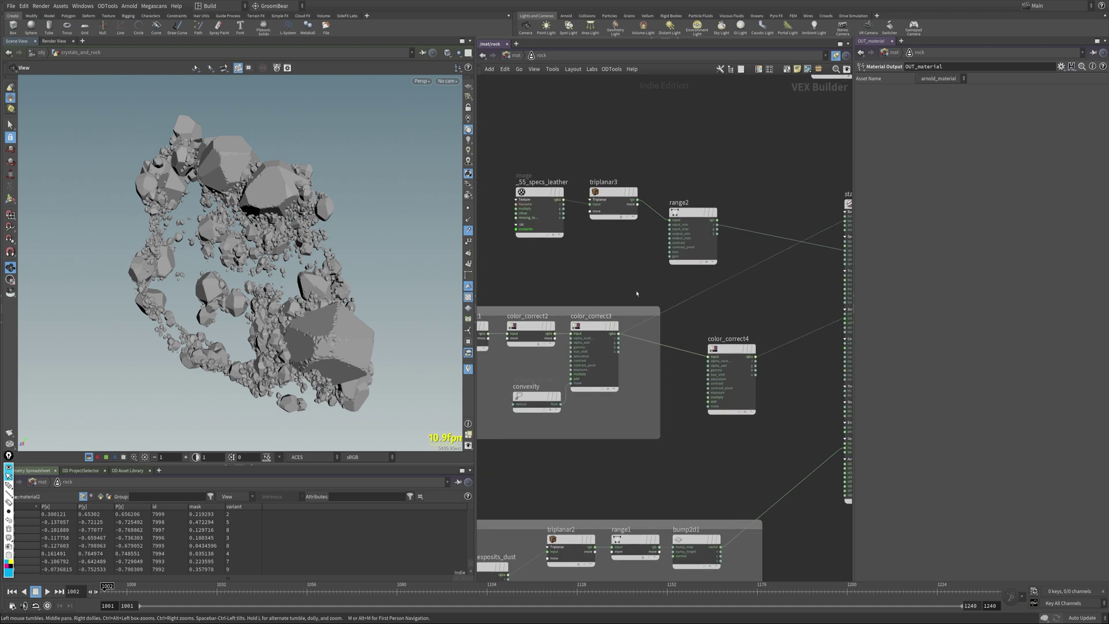
{"action": "scroll", "coordinate": [637, 293], "scroll_direction": "down", "scroll_amount": 3}
{"action": "scroll", "coordinate": [623, 260], "scroll_direction": "up", "scroll_amount": 3}
{"action": "left_click", "coordinate": [618, 194]}
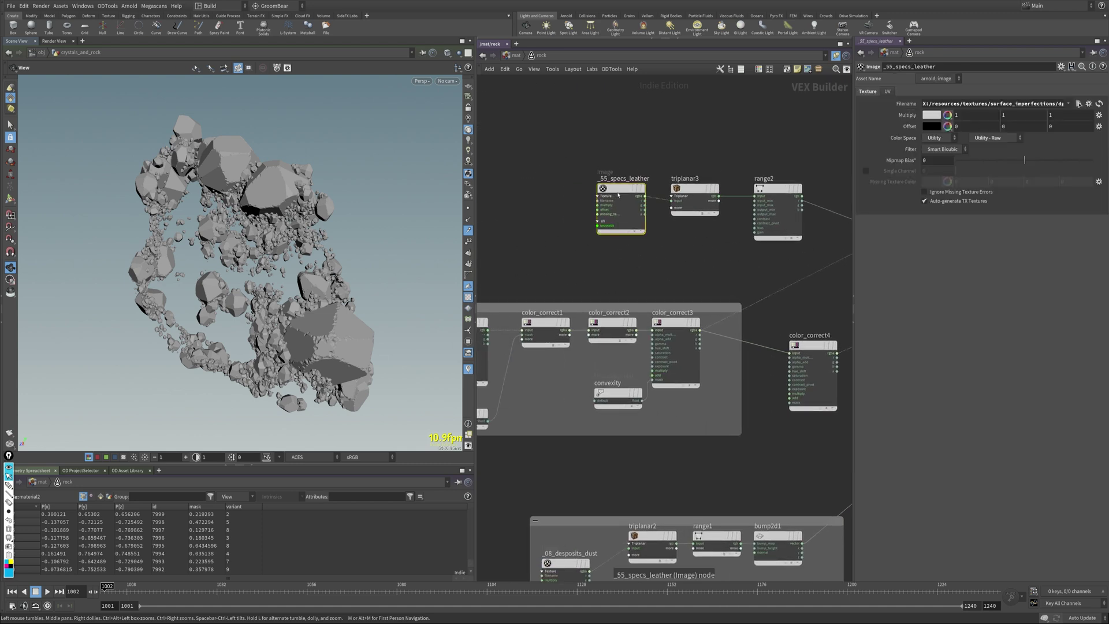
{"action": "middle_click_drag", "start_coordinate": [682, 269], "coordinate": [554, 278]}
{"action": "left_click", "coordinate": [560, 202]}
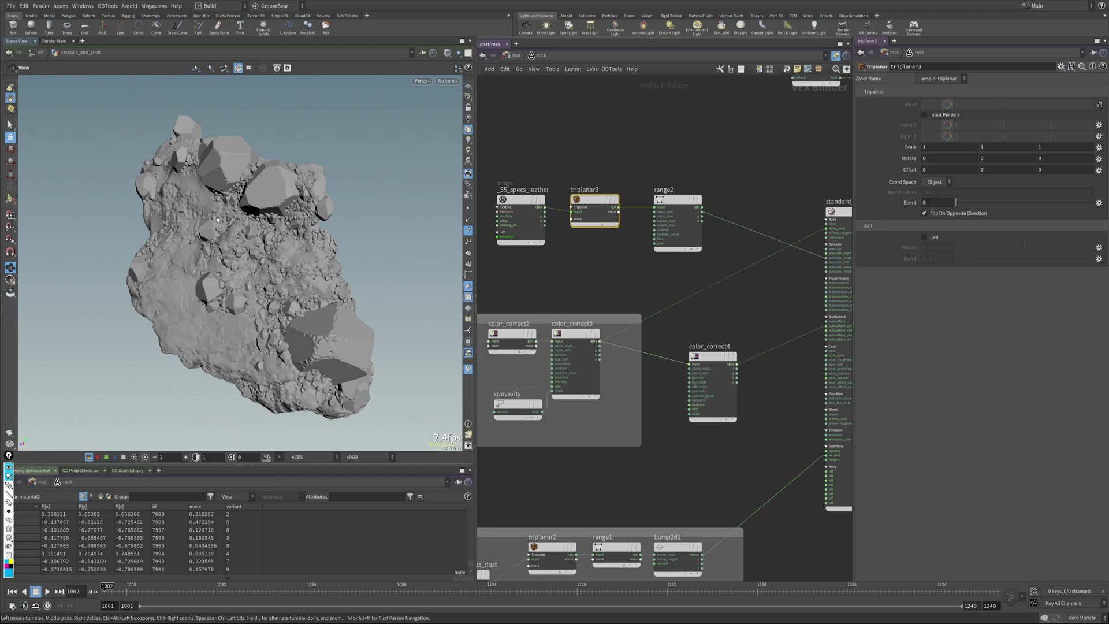
{"action": "key", "text": "ctrl+s"}
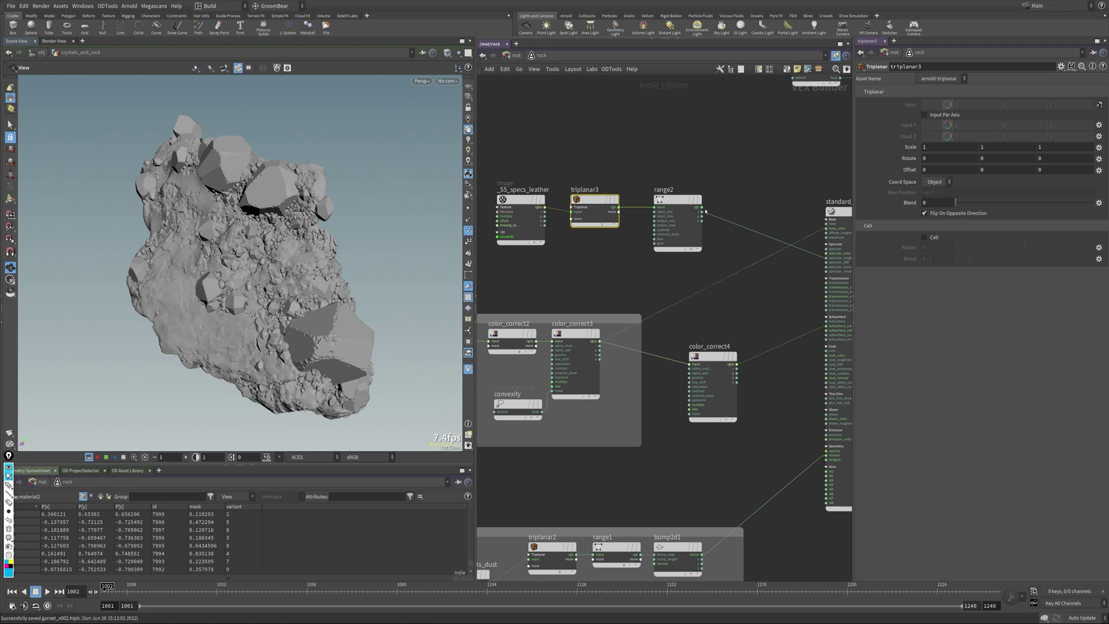
Step: Review range2, the colour-correct and convexity nodes and the _28_metal_castiron texture
{"action": "middle_click_drag", "start_coordinate": [705, 211], "coordinate": [612, 195]}
{"action": "left_click", "coordinate": [582, 196]}
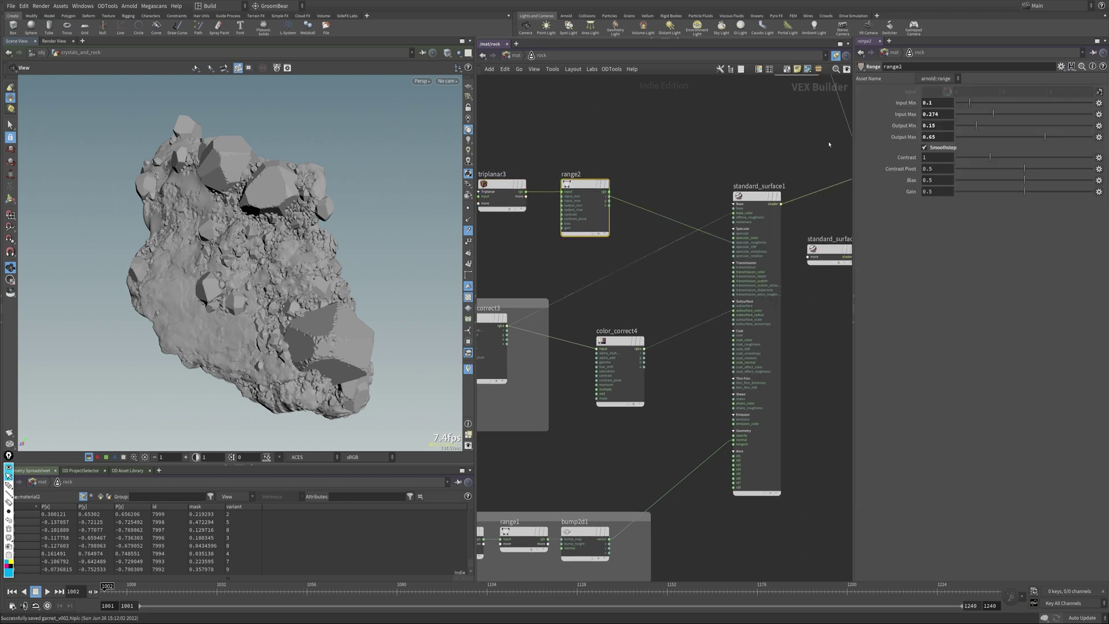
{"action": "middle_click_drag", "start_coordinate": [564, 304], "coordinate": [610, 245]}
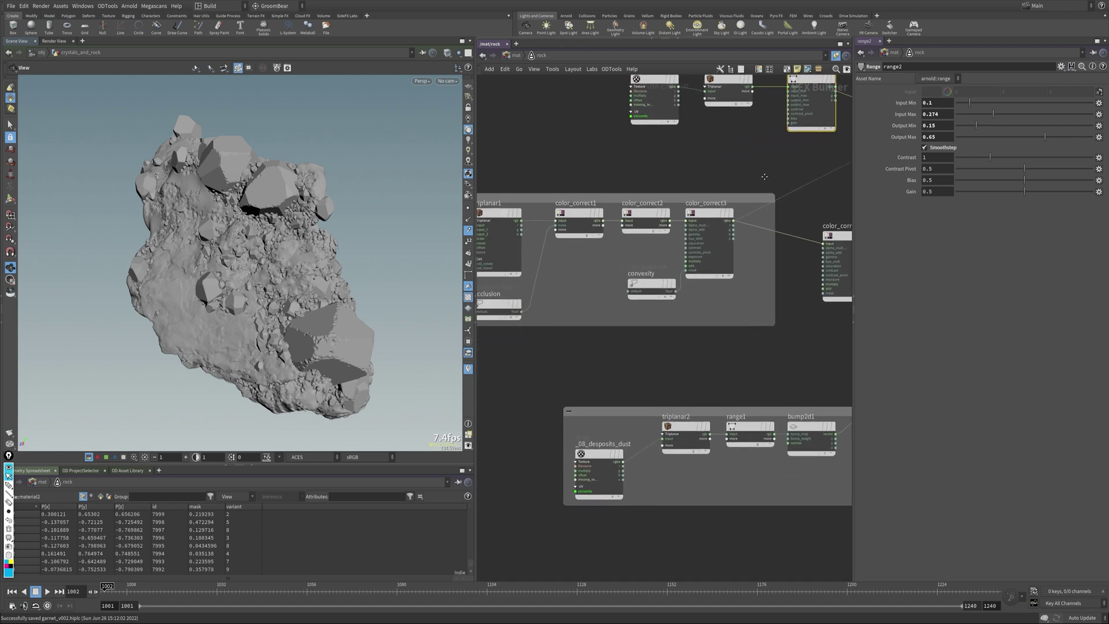
{"action": "middle_click_drag", "start_coordinate": [563, 214], "coordinate": [718, 170]}
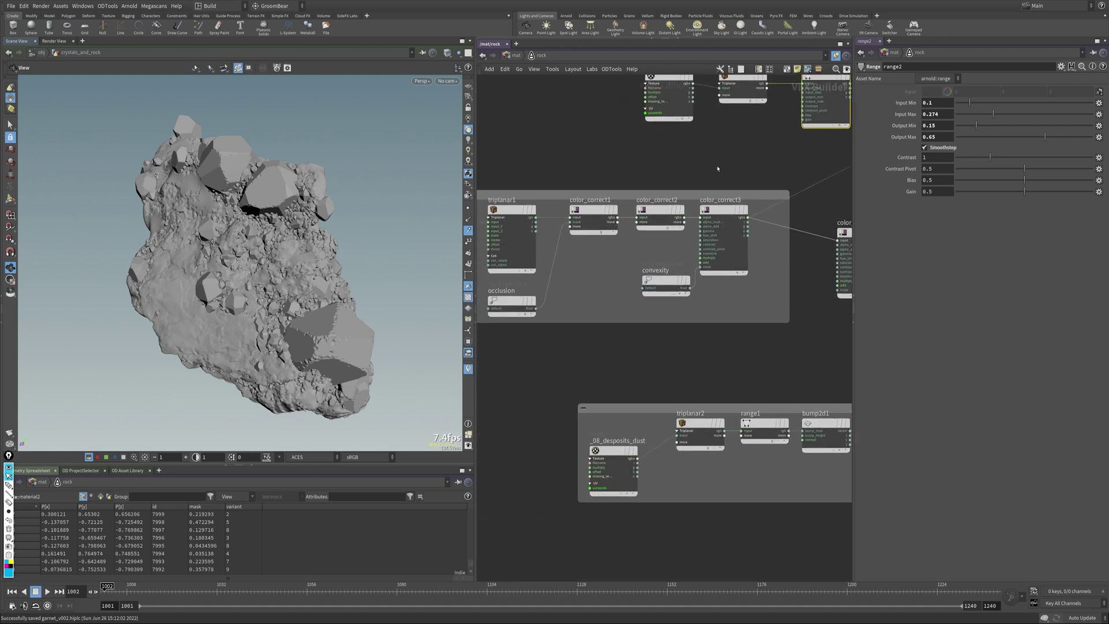
{"action": "middle_click_drag", "start_coordinate": [571, 183], "coordinate": [697, 165]}
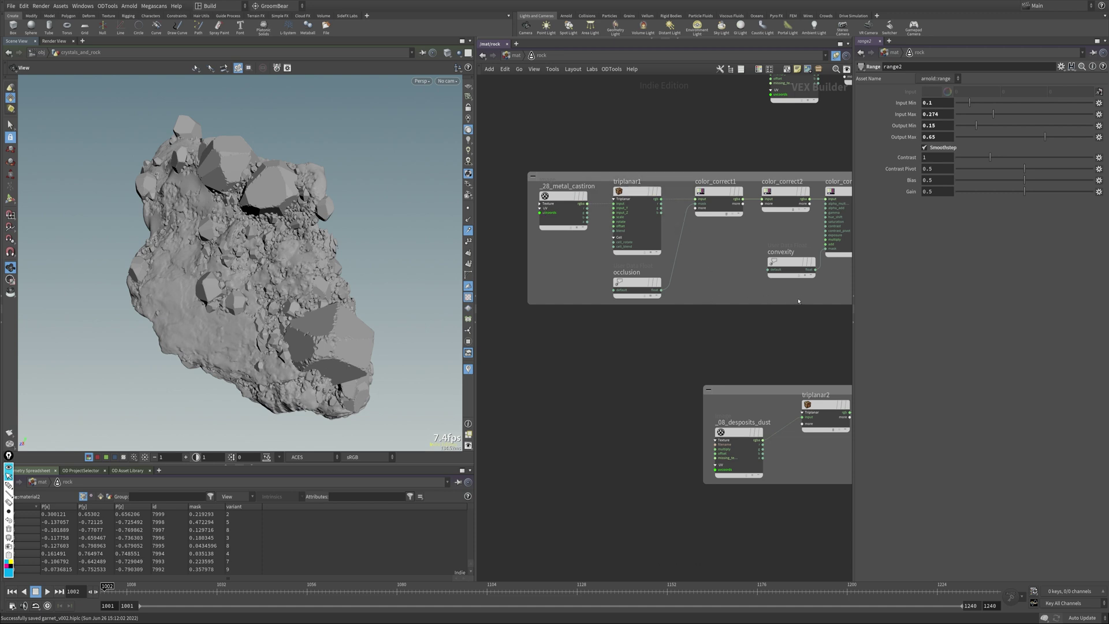
Step: Inspect the occlusion user-data node and bring up the latest Arnold render of the crystal rock
{"action": "middle_click_drag", "start_coordinate": [798, 301], "coordinate": [740, 281]}
{"action": "left_click", "coordinate": [575, 260]}
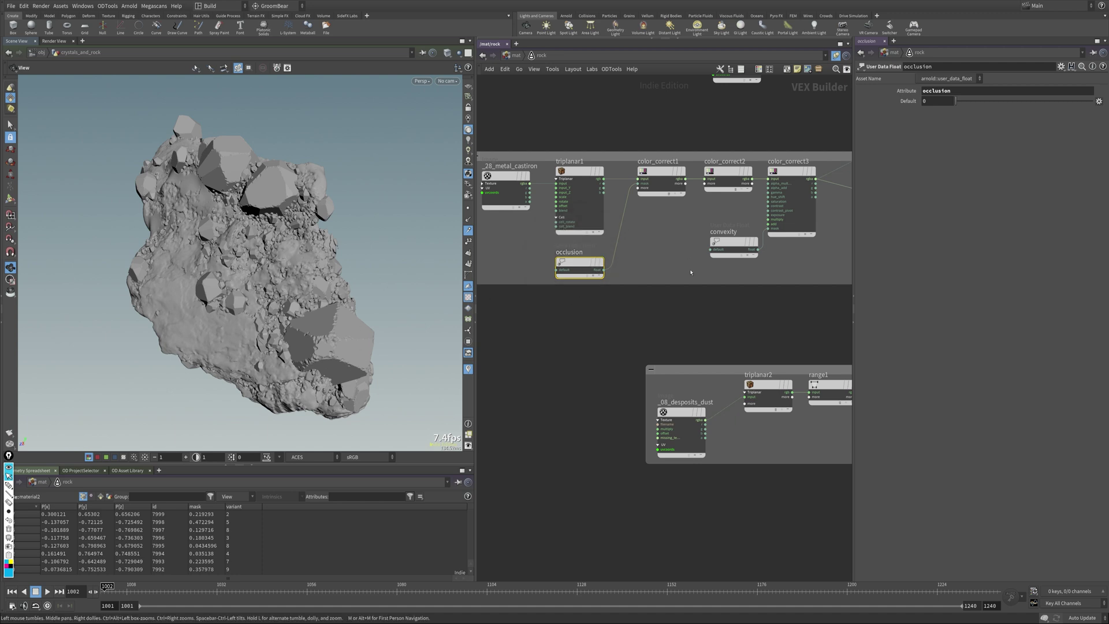
{"action": "middle_click_drag", "start_coordinate": [795, 293], "coordinate": [743, 301]}
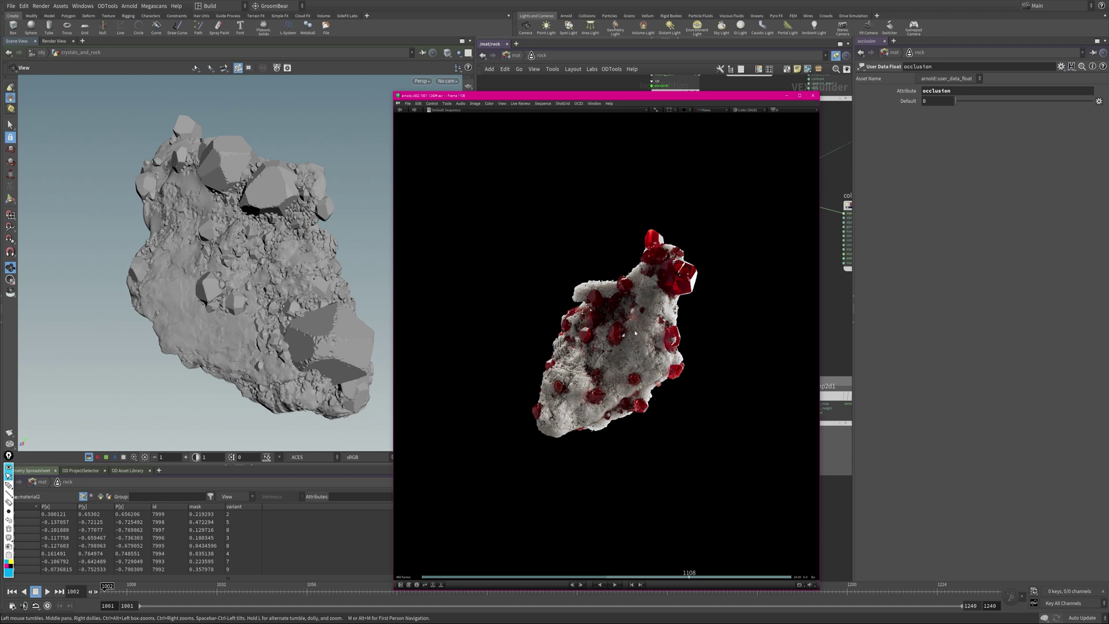
{"action": "scroll", "coordinate": [634, 332], "scroll_direction": "up", "scroll_amount": 2}
{"action": "scroll", "coordinate": [668, 339], "scroll_direction": "up", "scroll_amount": 3}
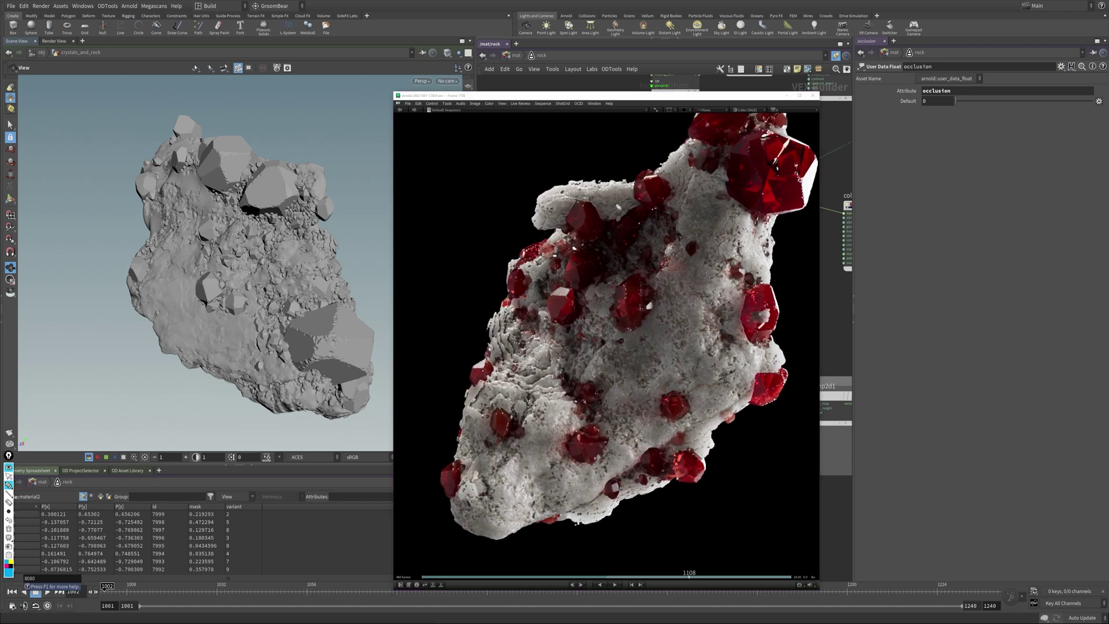
{"action": "mouse_move", "coordinate": [707, 199]}
{"action": "left_mouse_down"}
{"action": "mouse_move", "coordinate": [585, 220]}
{"action": "mouse_move", "coordinate": [586, 239]}
{"action": "left_mouse_up"}
{"action": "mouse_move", "coordinate": [668, 195]}
{"action": "left_mouse_down"}
{"action": "mouse_move", "coordinate": [620, 242]}
{"action": "mouse_move", "coordinate": [642, 249]}
{"action": "left_mouse_up"}
{"action": "mouse_move", "coordinate": [717, 202]}
{"action": "left_mouse_down"}
{"action": "mouse_move", "coordinate": [668, 237]}
{"action": "mouse_move", "coordinate": [694, 252]}
{"action": "mouse_move", "coordinate": [694, 301]}
{"action": "left_mouse_up"}
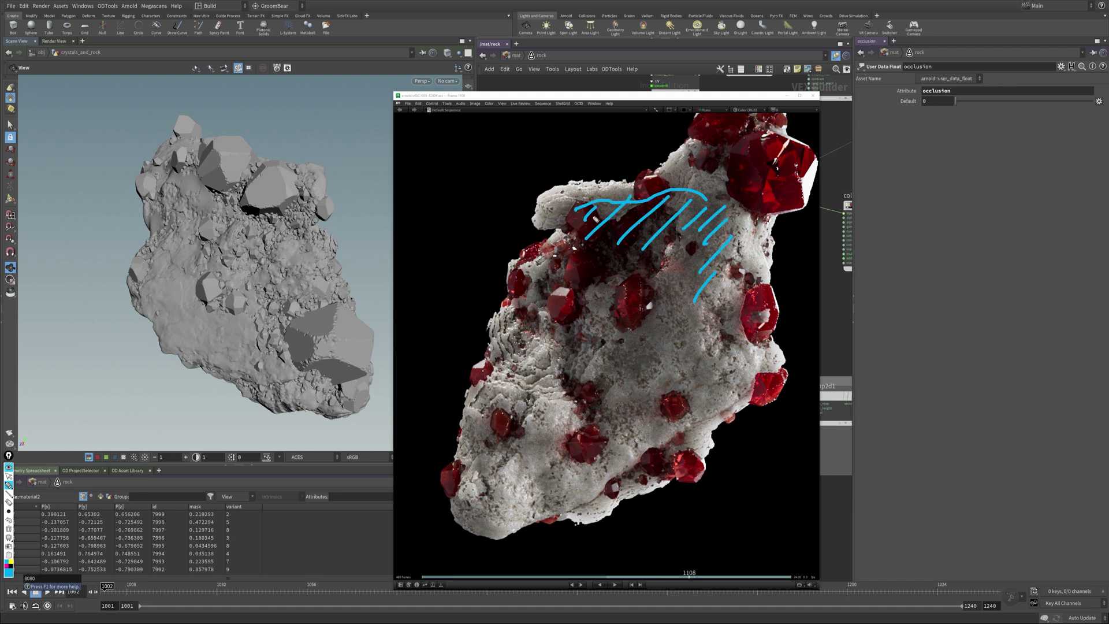
{"action": "left_click_drag", "start_coordinate": [593, 208], "coordinate": [561, 231]}
{"action": "left_click", "coordinate": [9, 532]}
{"action": "mouse_move", "coordinate": [510, 144]}
{"action": "left_mouse_down"}
{"action": "mouse_move", "coordinate": [527, 180]}
{"action": "mouse_move", "coordinate": [541, 177]}
{"action": "mouse_move", "coordinate": [540, 201]}
{"action": "left_mouse_up"}
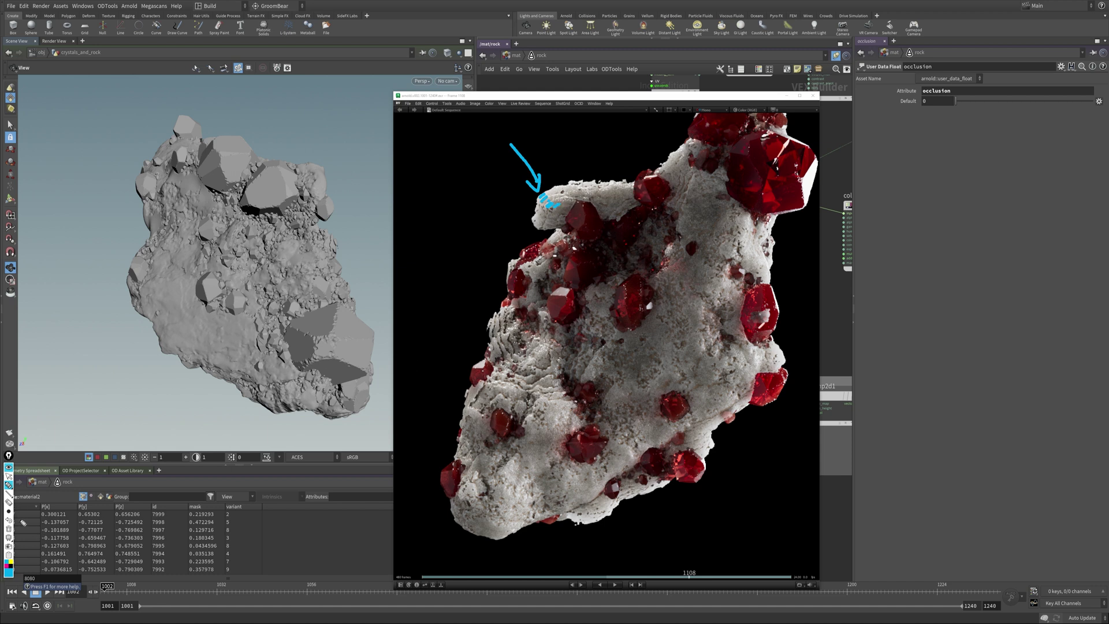
{"action": "left_click", "coordinate": [9, 529]}
{"action": "left_click", "coordinate": [9, 476]}
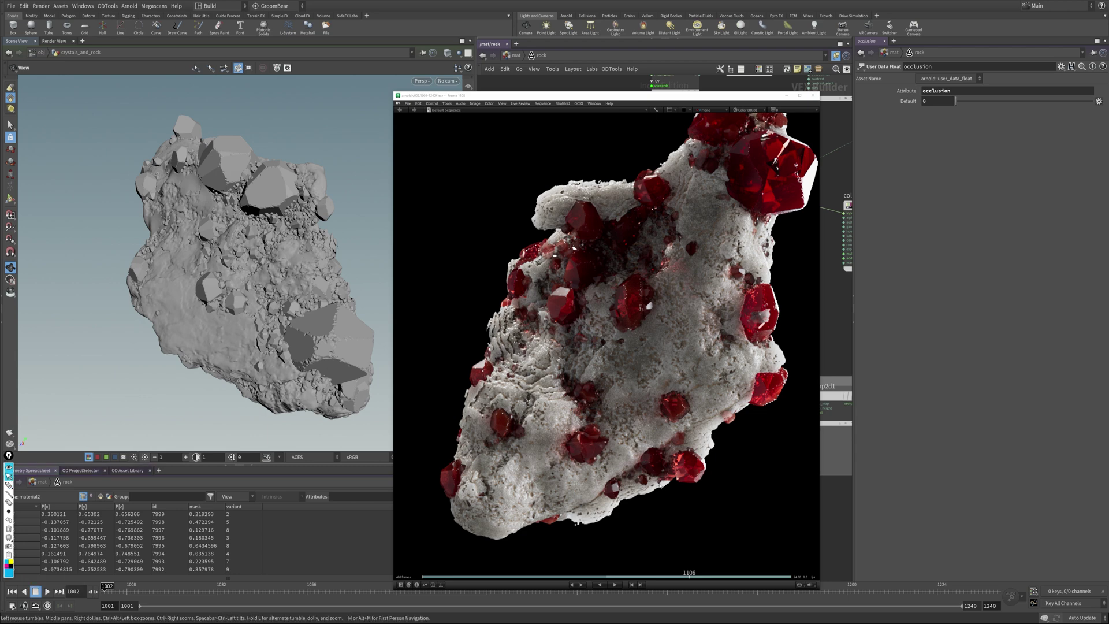
Step: Close the render window and orbit the rock, bringing color_correct4 and the shader into view
{"action": "left_click", "coordinate": [788, 95]}
{"action": "left_click_drag", "start_coordinate": [339, 299], "coordinate": [406, 317]}
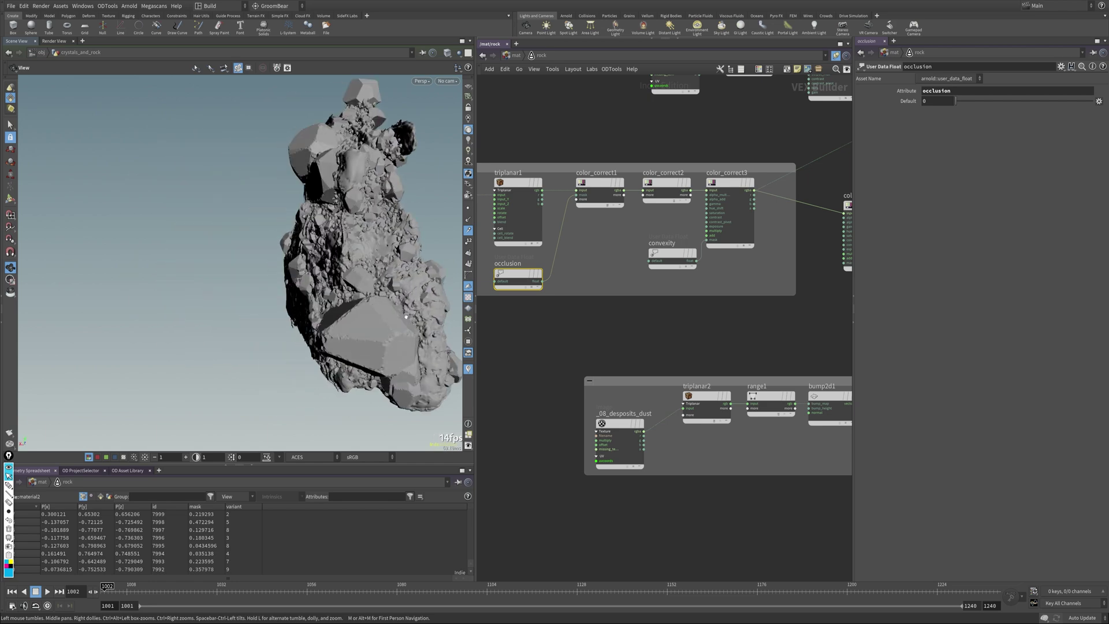
{"action": "left_click_drag", "start_coordinate": [293, 315], "coordinate": [217, 329]}
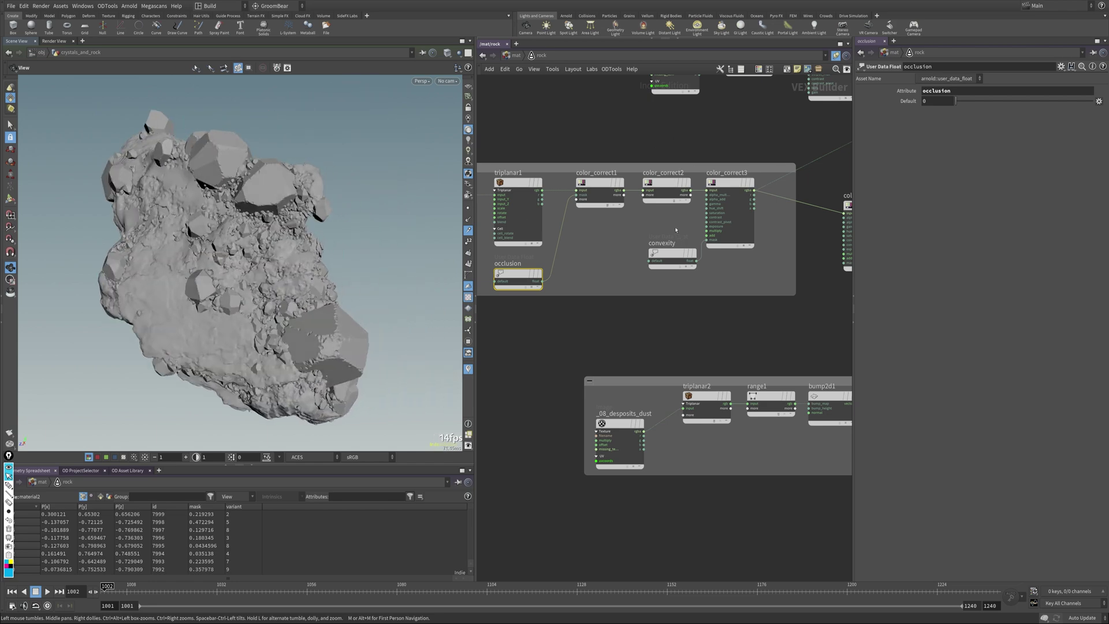
{"action": "left_click_drag", "start_coordinate": [677, 257], "coordinate": [671, 257]}
{"action": "middle_click_drag", "start_coordinate": [672, 257], "coordinate": [597, 275]}
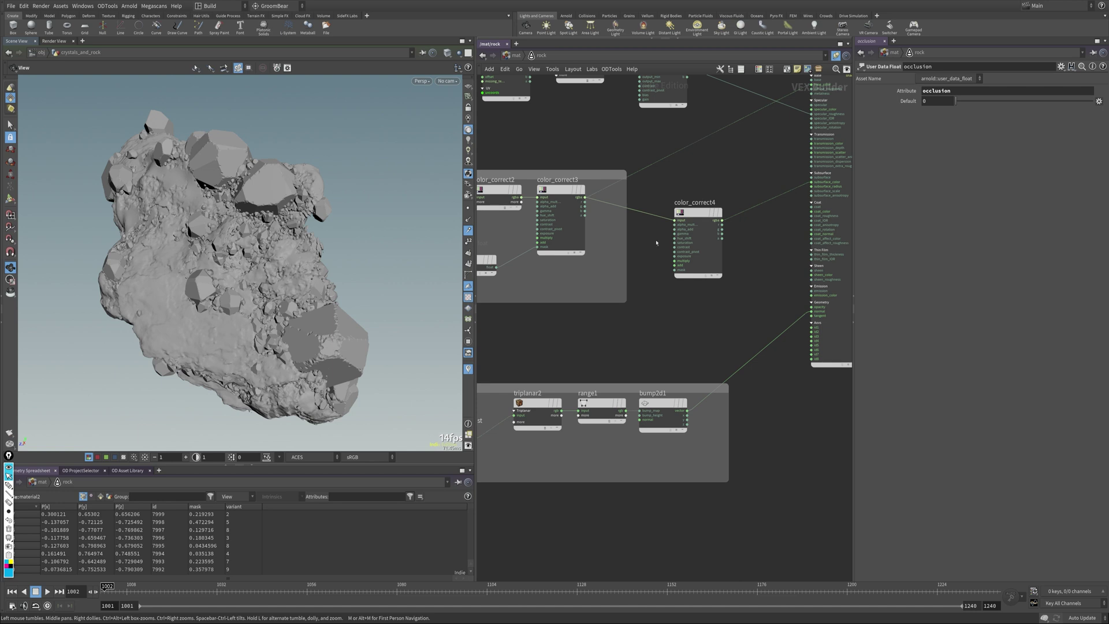
Step: Review the _08_desposits_dust texture and triplanar2, then reveal standard_surface1 and the mix shader
{"action": "middle_click_drag", "start_coordinate": [673, 350], "coordinate": [835, 222]}
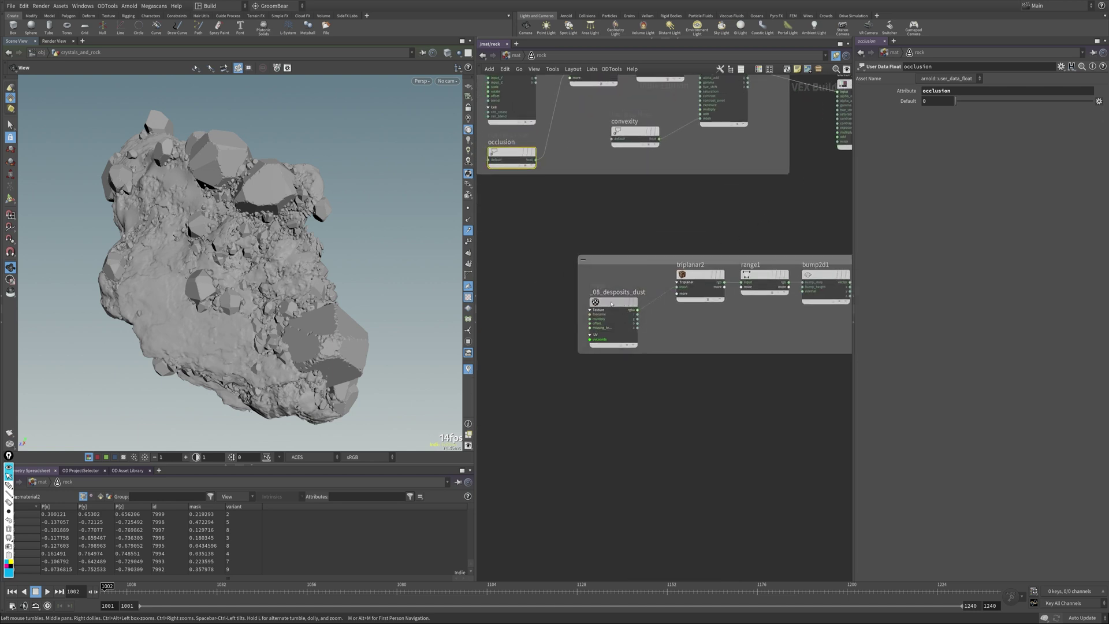
{"action": "left_click", "coordinate": [612, 308]}
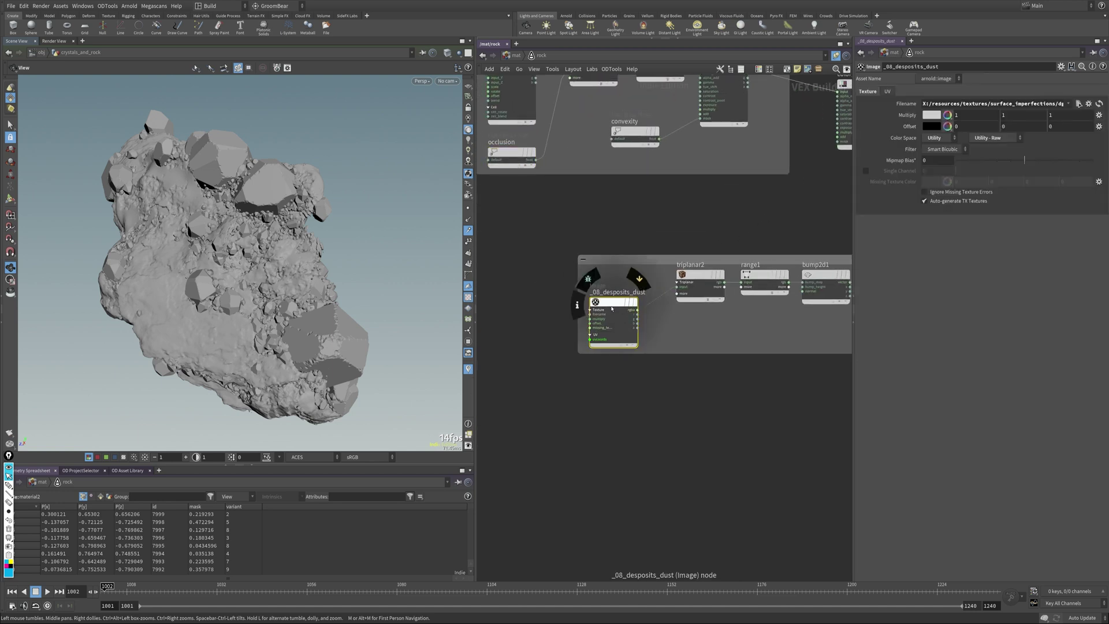
{"action": "left_click", "coordinate": [701, 281]}
{"action": "middle_click_drag", "start_coordinate": [769, 324], "coordinate": [599, 353]}
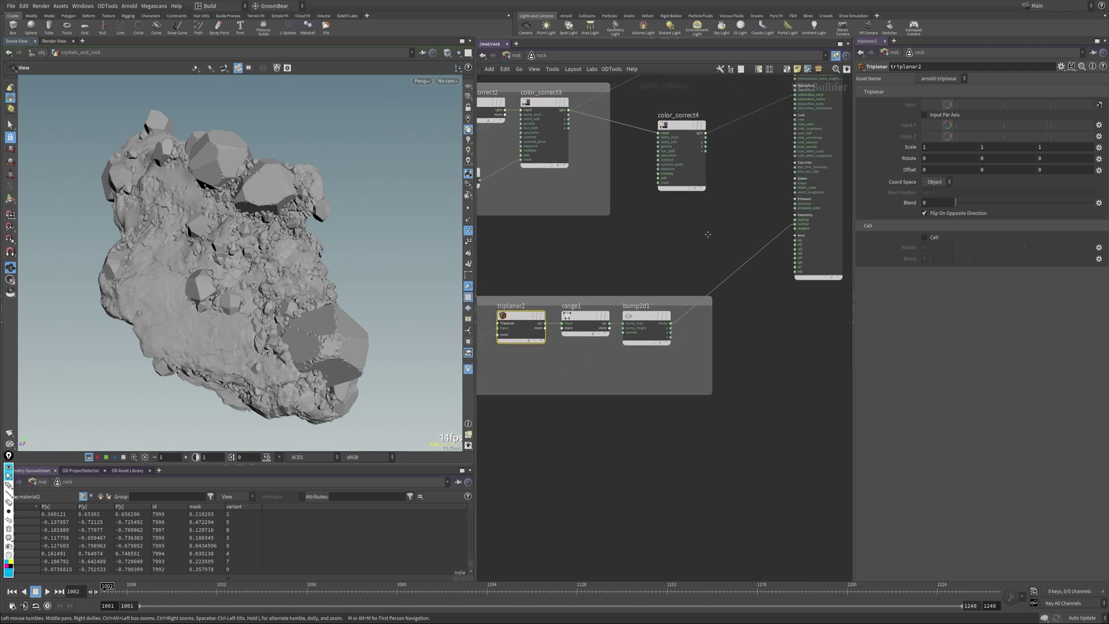
{"action": "middle_click_drag", "start_coordinate": [711, 234], "coordinate": [607, 342]}
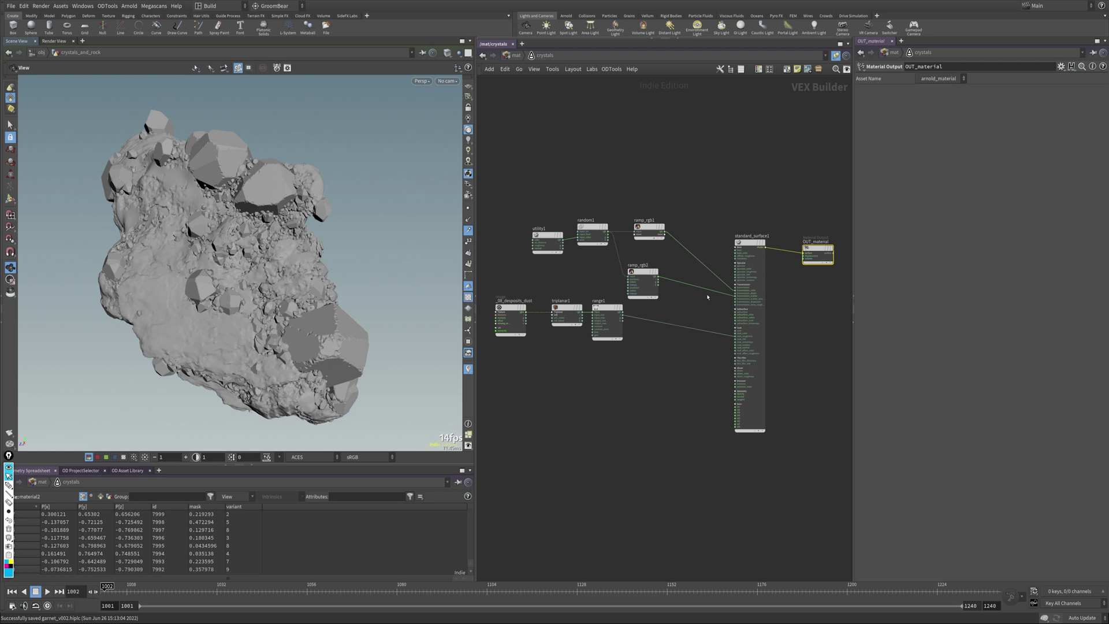
{"action": "scroll", "coordinate": [708, 297], "scroll_direction": "up", "scroll_amount": 2}
{"action": "left_click", "coordinate": [763, 230]}
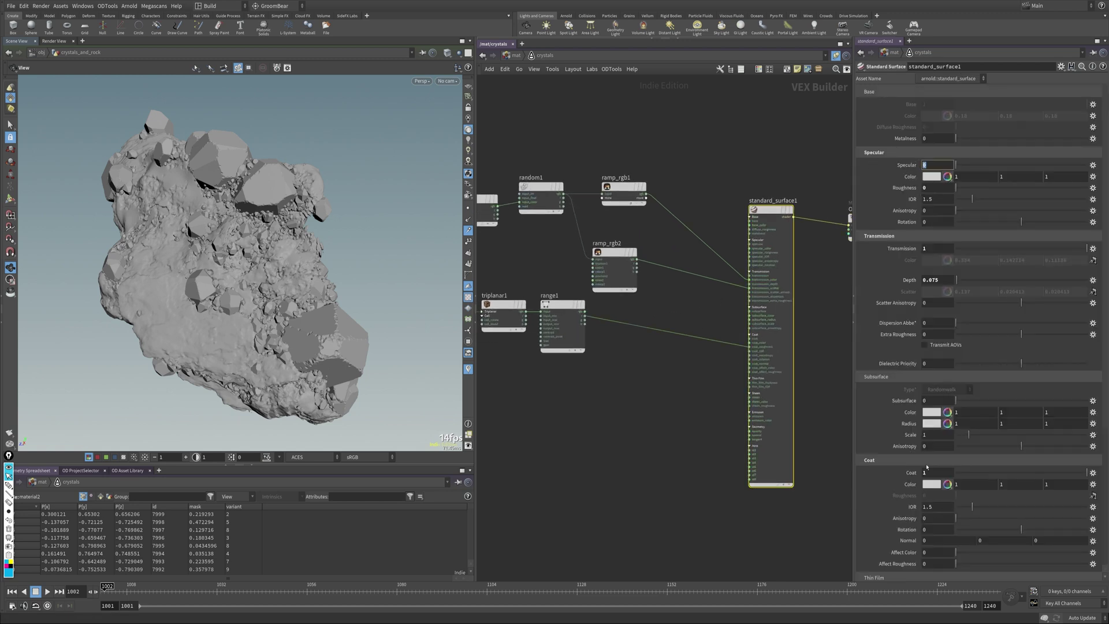
{"action": "left_click", "coordinate": [938, 198]}
{"action": "left_click", "coordinate": [924, 249]}
{"action": "middle_click_drag", "start_coordinate": [606, 390], "coordinate": [687, 392]}
{"action": "left_click", "coordinate": [555, 206]}
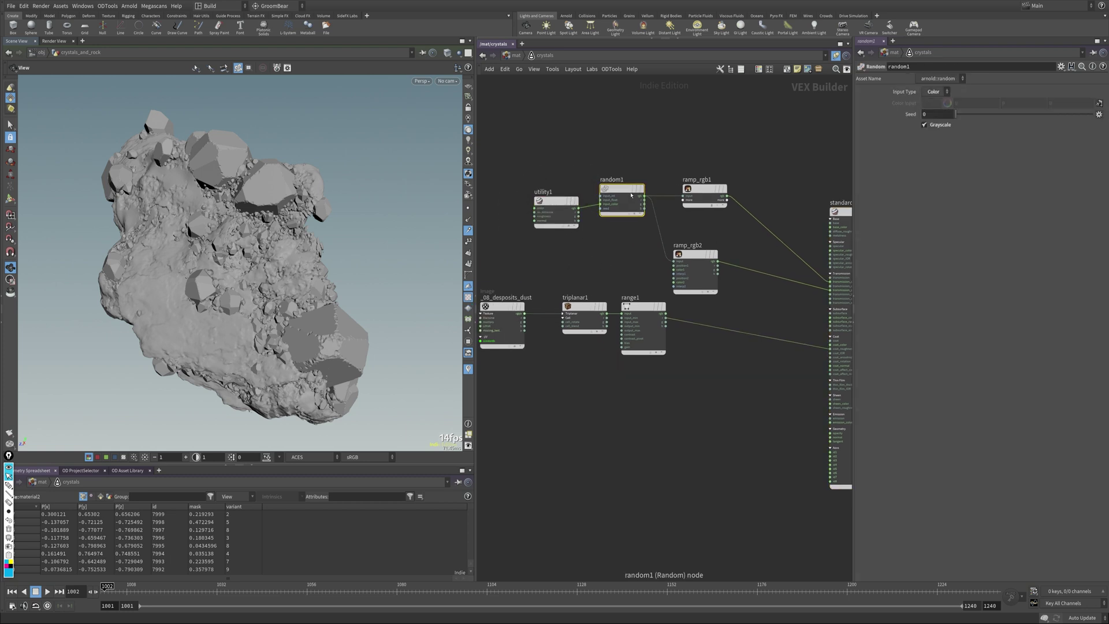
{"action": "left_click", "coordinate": [704, 196]}
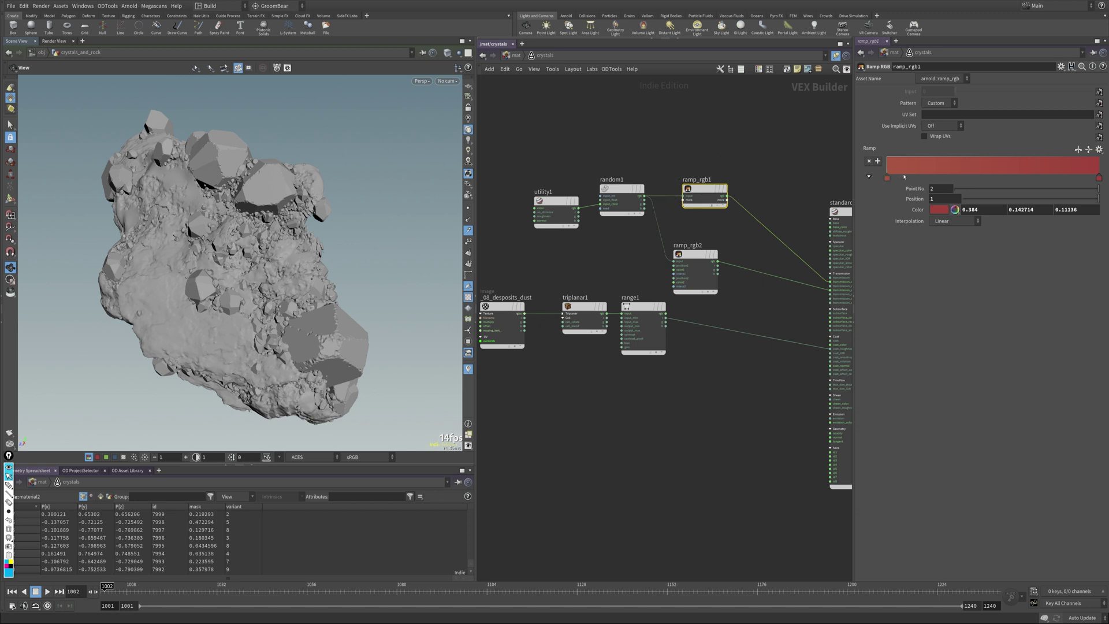
{"action": "left_click", "coordinate": [556, 208]}
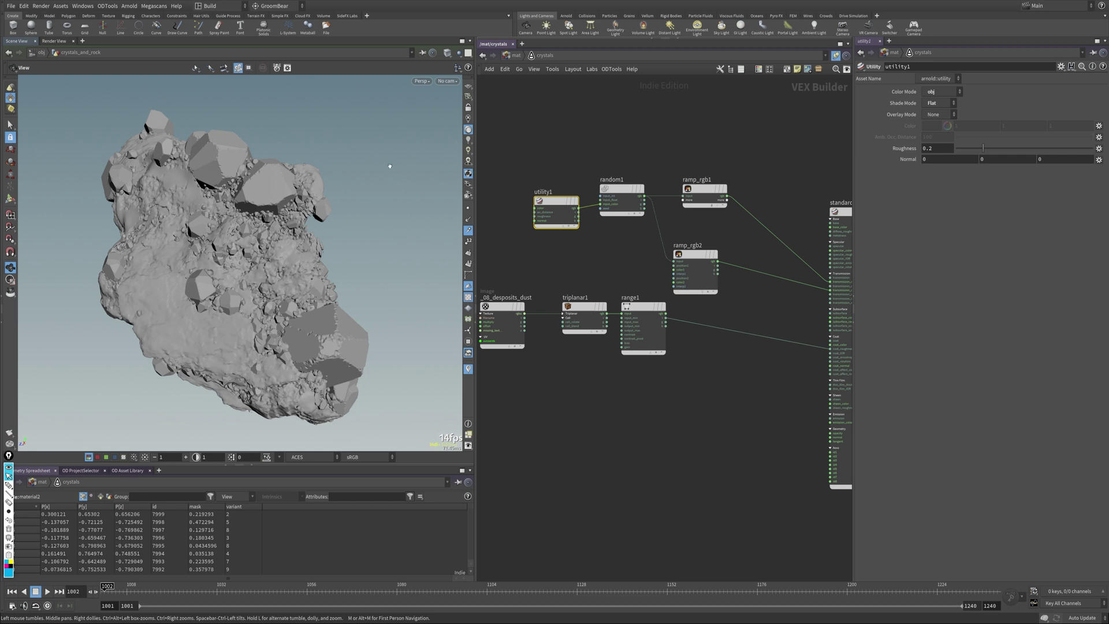
{"action": "left_click", "coordinate": [622, 200]}
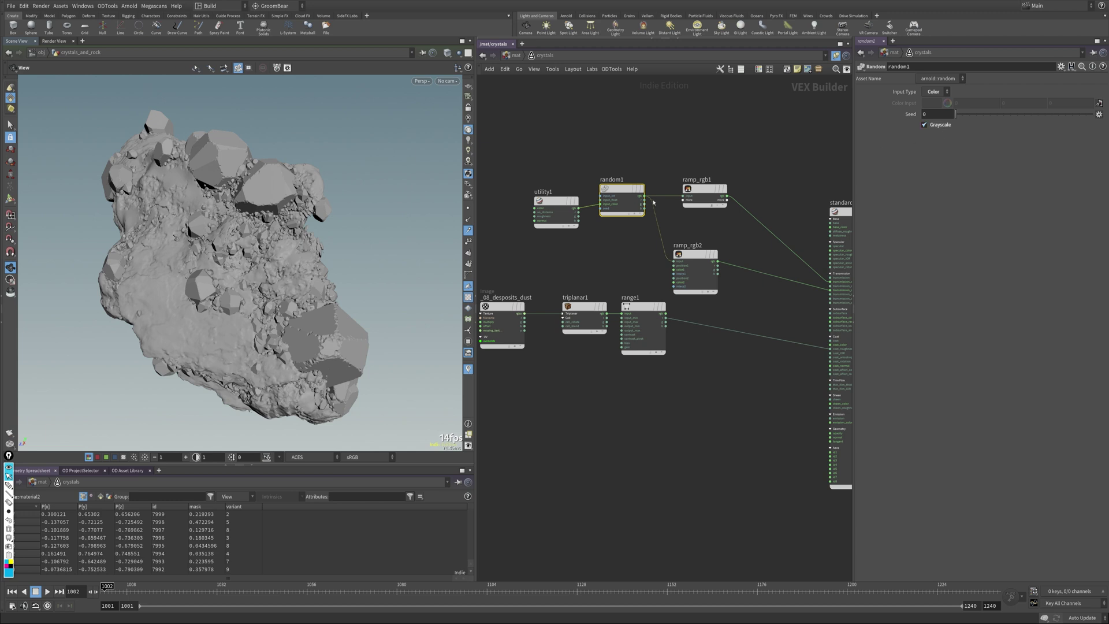
{"action": "left_click", "coordinate": [718, 197]}
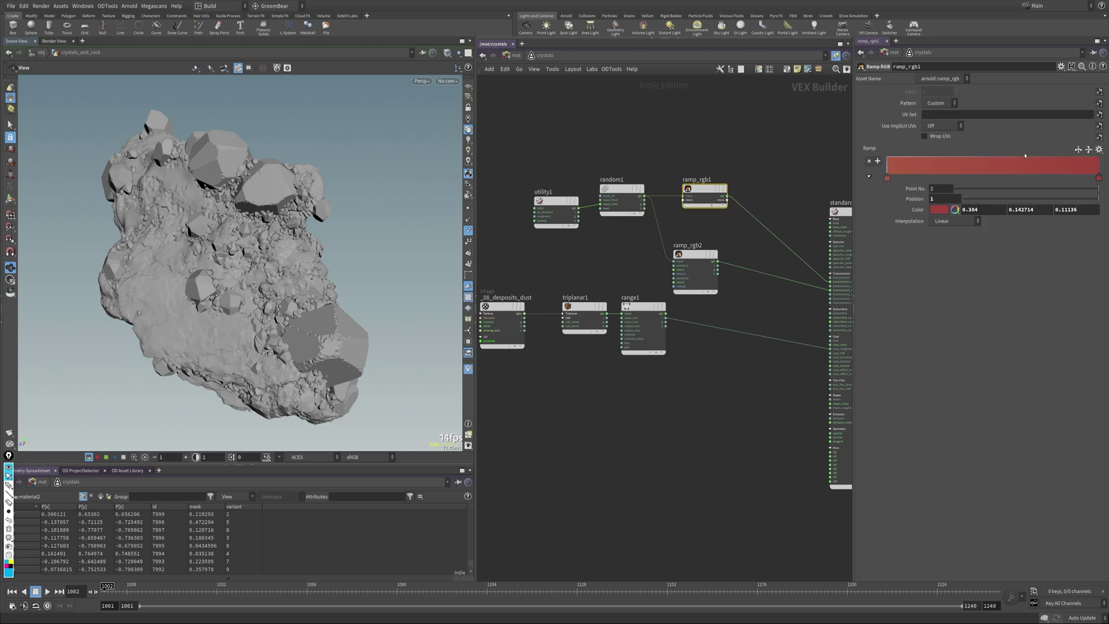
{"action": "middle_click_drag", "start_coordinate": [705, 269], "coordinate": [651, 269]}
{"action": "left_click", "coordinate": [650, 269]}
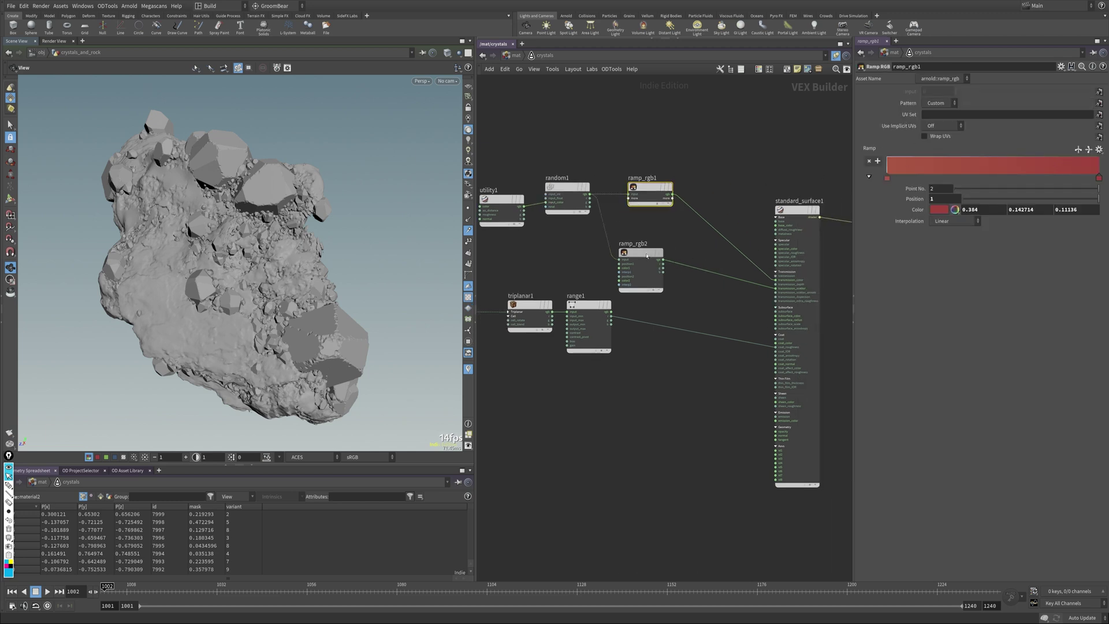
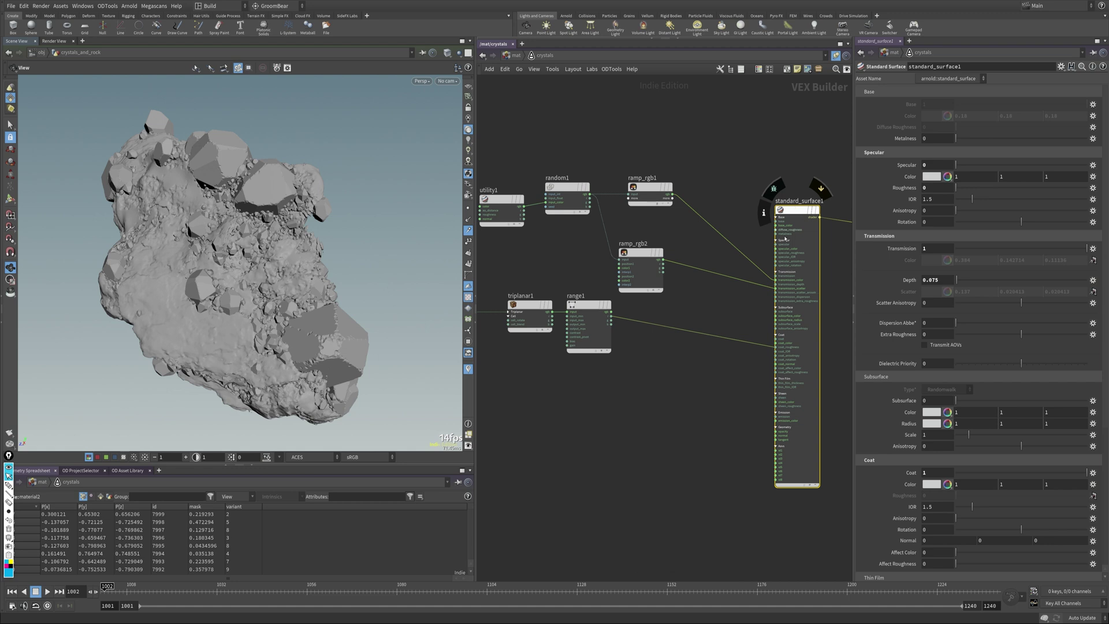
Step: Inspect the _08_desposits_dust texture and range1 node settings in the crystals shader network
{"action": "middle_click_drag", "start_coordinate": [625, 308], "coordinate": [601, 252]}
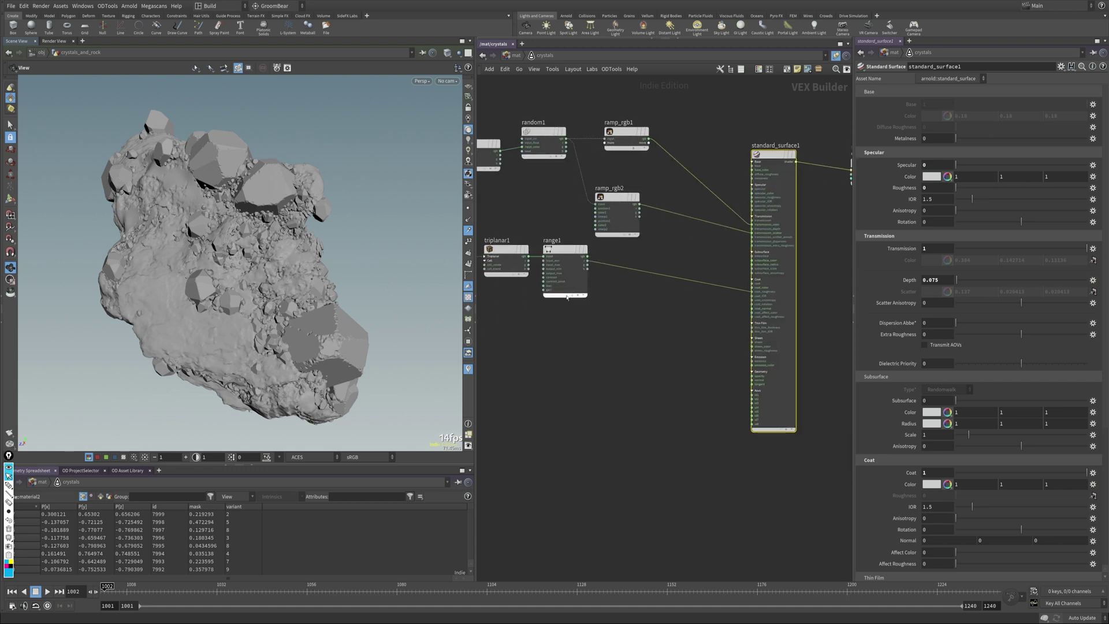
{"action": "middle_click_drag", "start_coordinate": [503, 283], "coordinate": [593, 278]}
{"action": "left_click", "coordinate": [513, 253]}
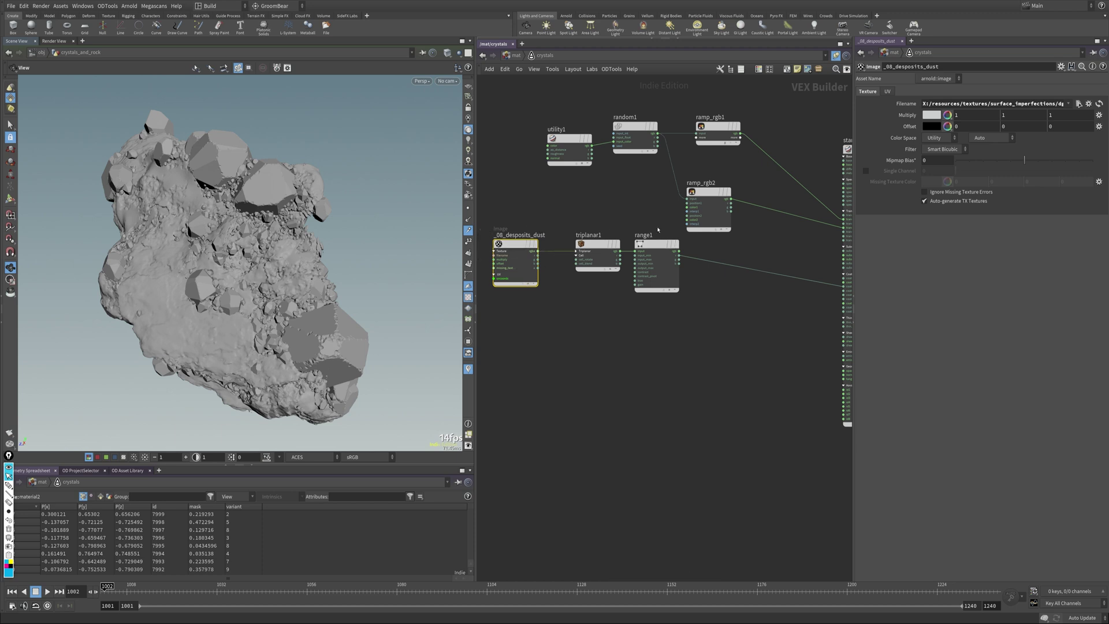
{"action": "left_click", "coordinate": [656, 260]}
{"action": "middle_click_drag", "start_coordinate": [792, 368], "coordinate": [705, 360]}
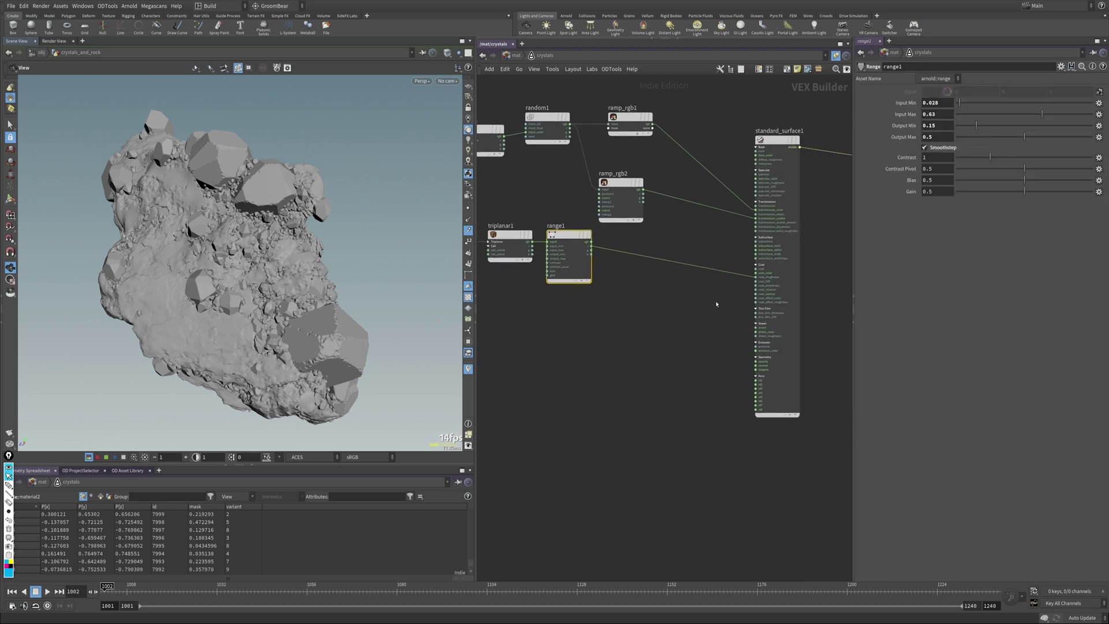
Step: Return to the /obj level and bring the Arnold render viewer window to the front
{"action": "left_click", "coordinate": [517, 55]}
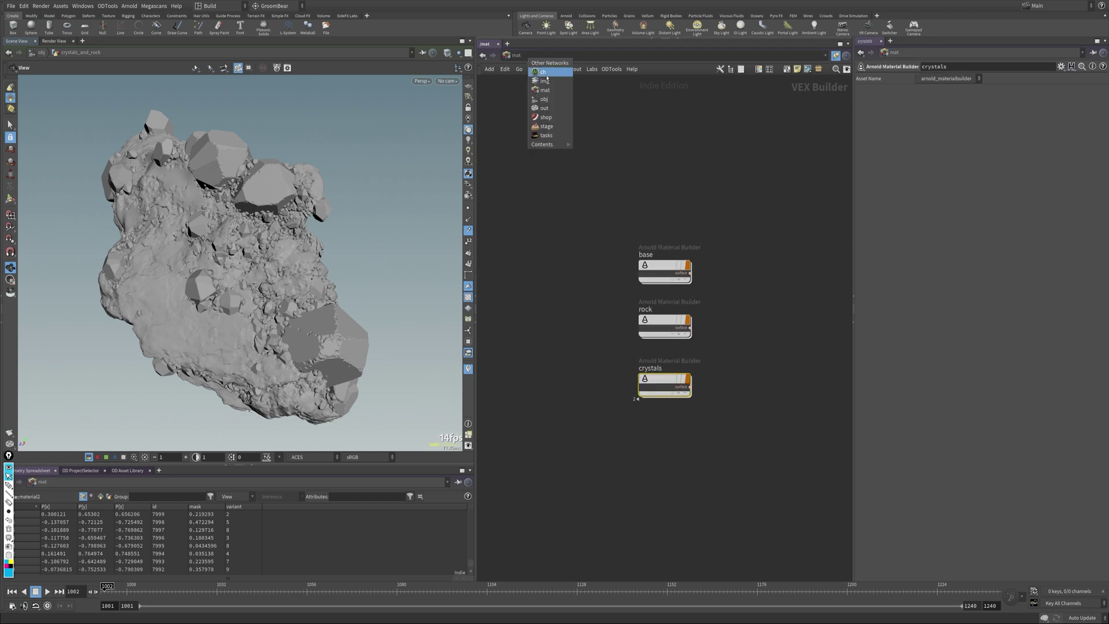
{"action": "left_click", "coordinate": [561, 104]}
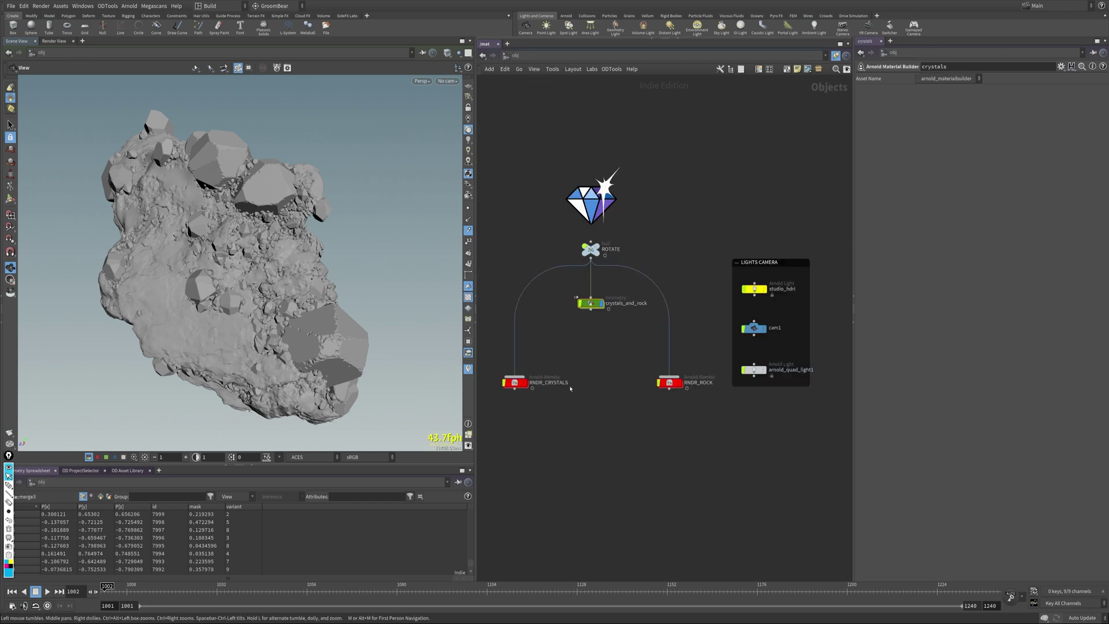
{"action": "key", "text": "alt+Tab"}
{"action": "left_click", "coordinate": [480, 245]}
{"action": "scroll", "coordinate": [646, 257], "scroll_direction": "down", "scroll_amount": 3}
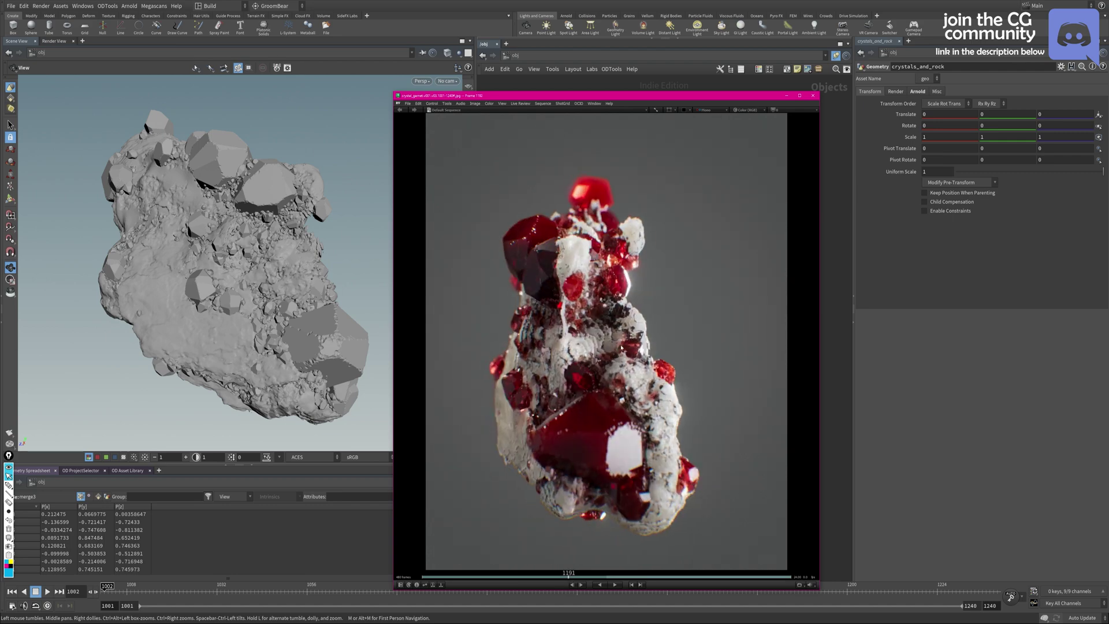
Step: Scrub the render timeline to another turntable frame of the red crystal rock
{"action": "left_click_drag", "start_coordinate": [599, 370], "coordinate": [510, 390]}
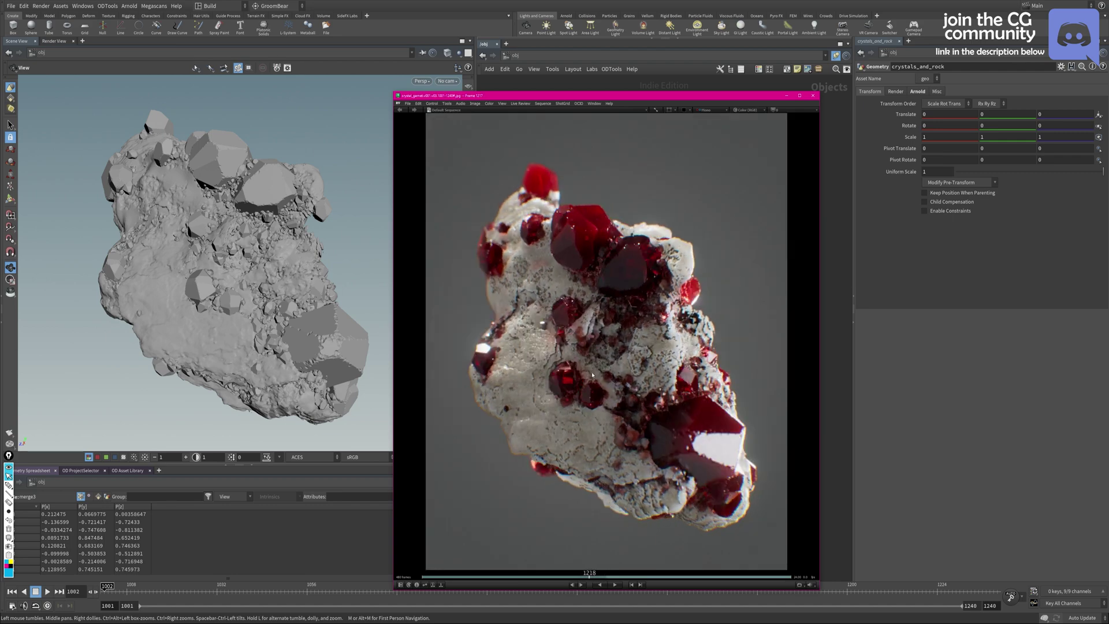